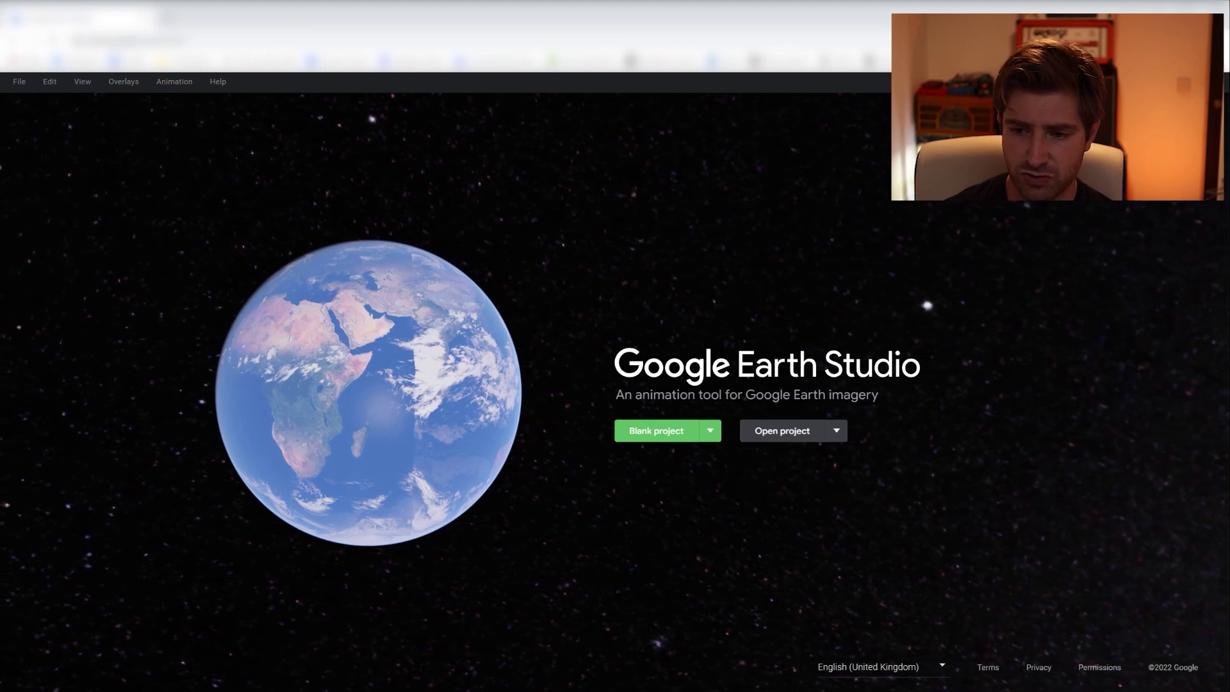
- Start a new quick-start project from the Orbit template
{"action": "left_click", "coordinate": [836, 430]}
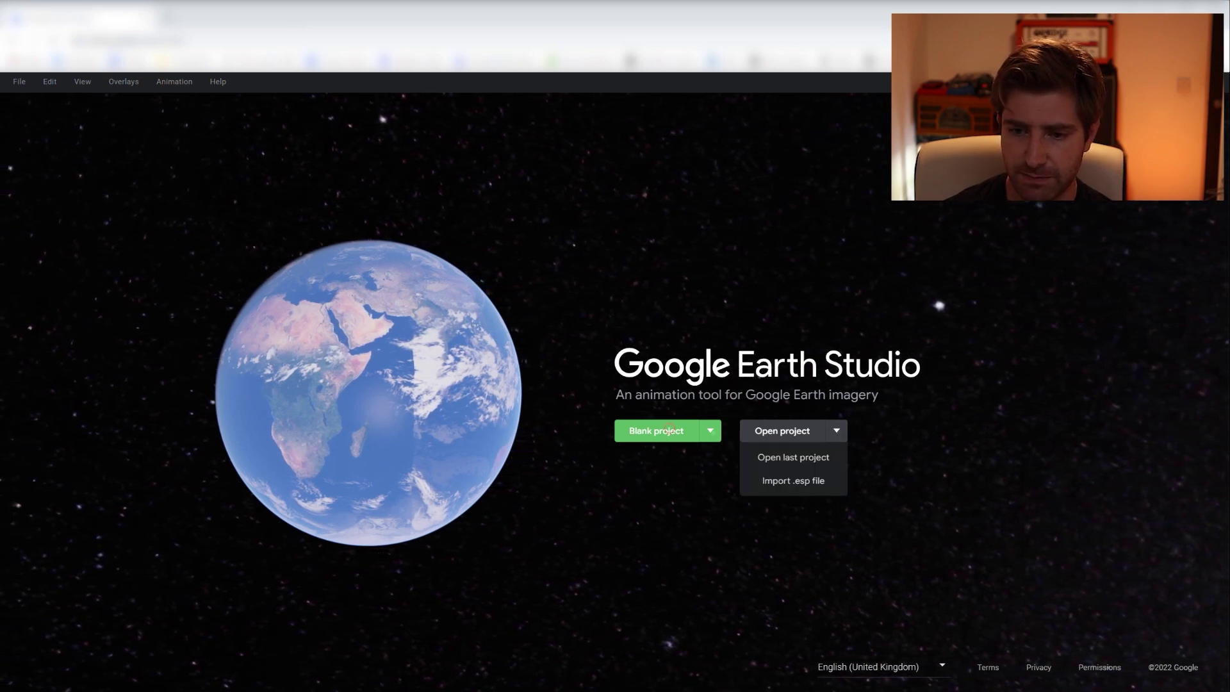
{"action": "left_click", "coordinate": [709, 431]}
{"action": "left_click", "coordinate": [667, 458]}
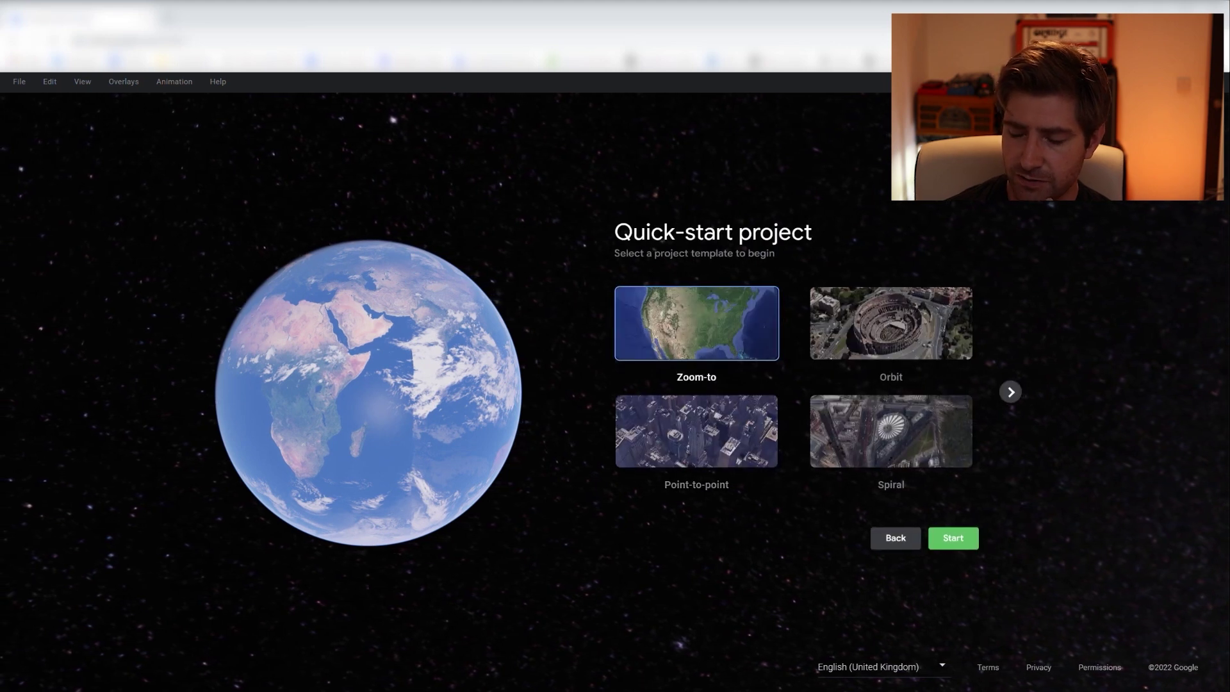
{"action": "left_click", "coordinate": [903, 328]}
{"action": "left_click", "coordinate": [953, 538]}
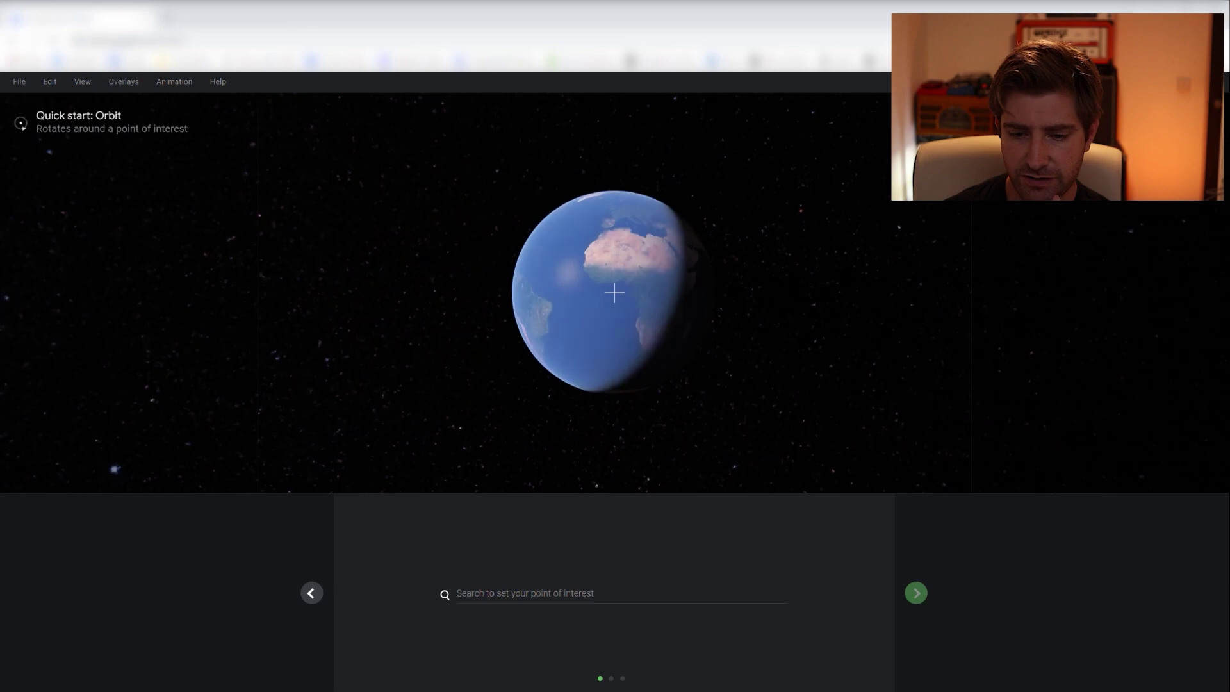
- Set the orbit's point of interest to Kowloon Walled City Park, Hong Kong, and continue to the orbit settings
{"action": "left_click", "coordinate": [545, 593]}
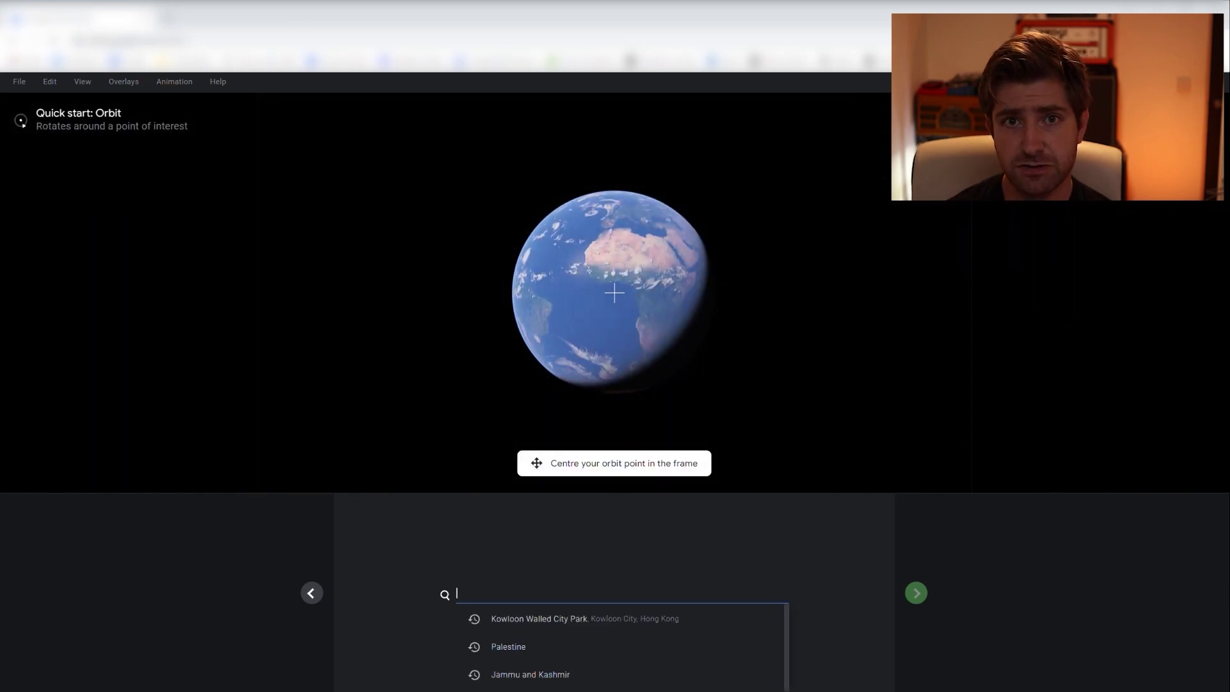
{"action": "type", "text": "k"}
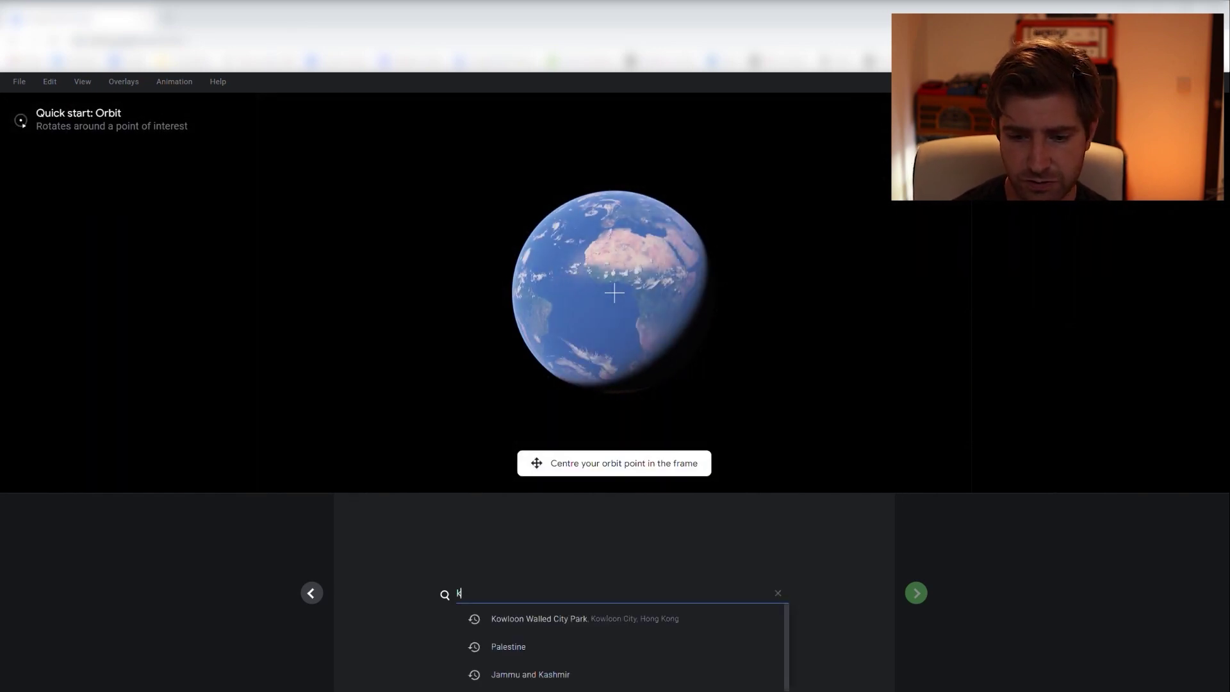
{"action": "type", "text": ", Kowl"}
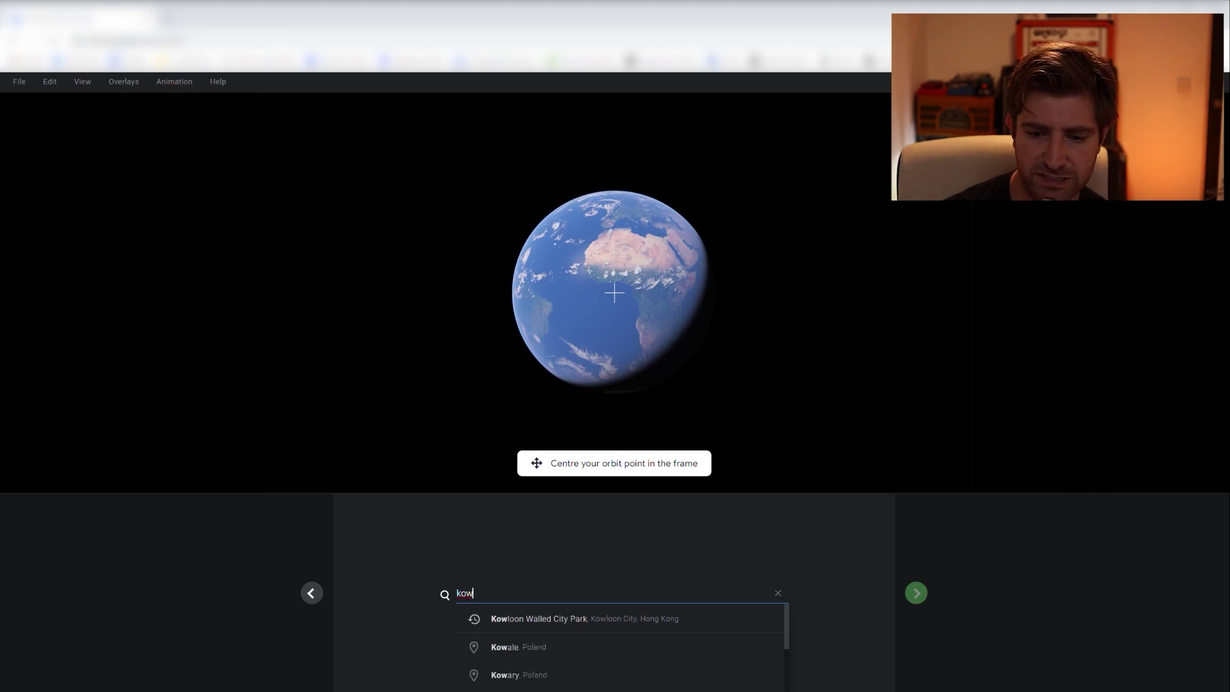
{"action": "key", "text": "Return"}
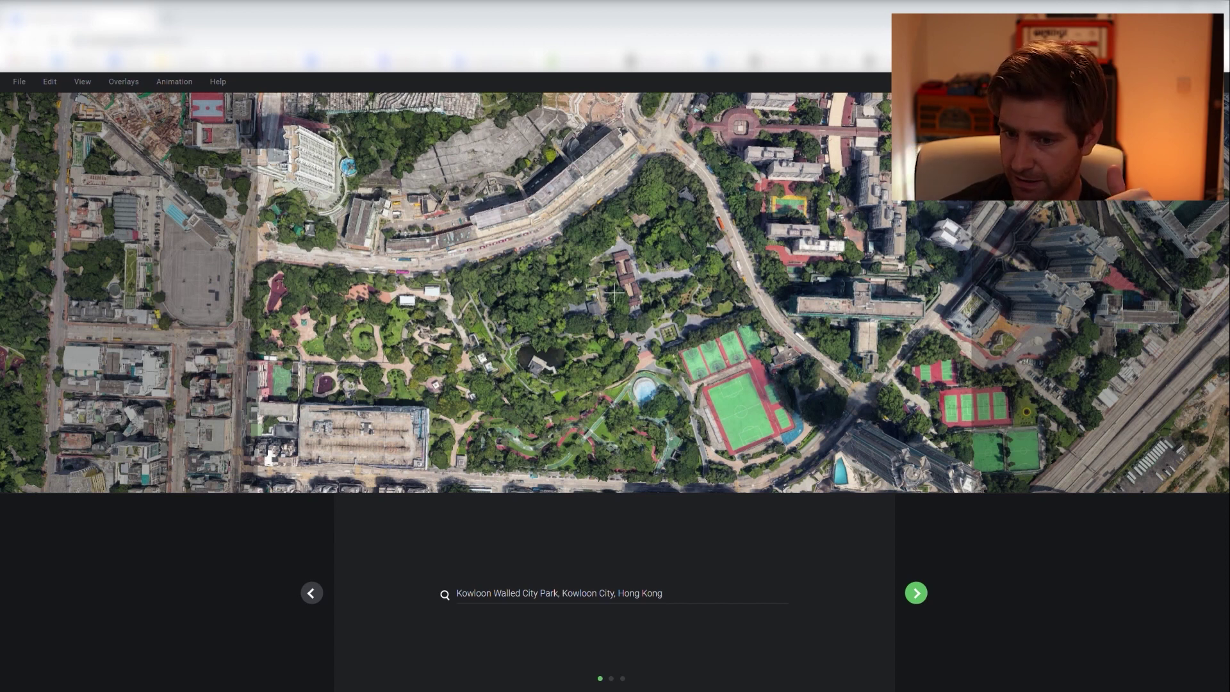
{"action": "left_click", "coordinate": [917, 592]}
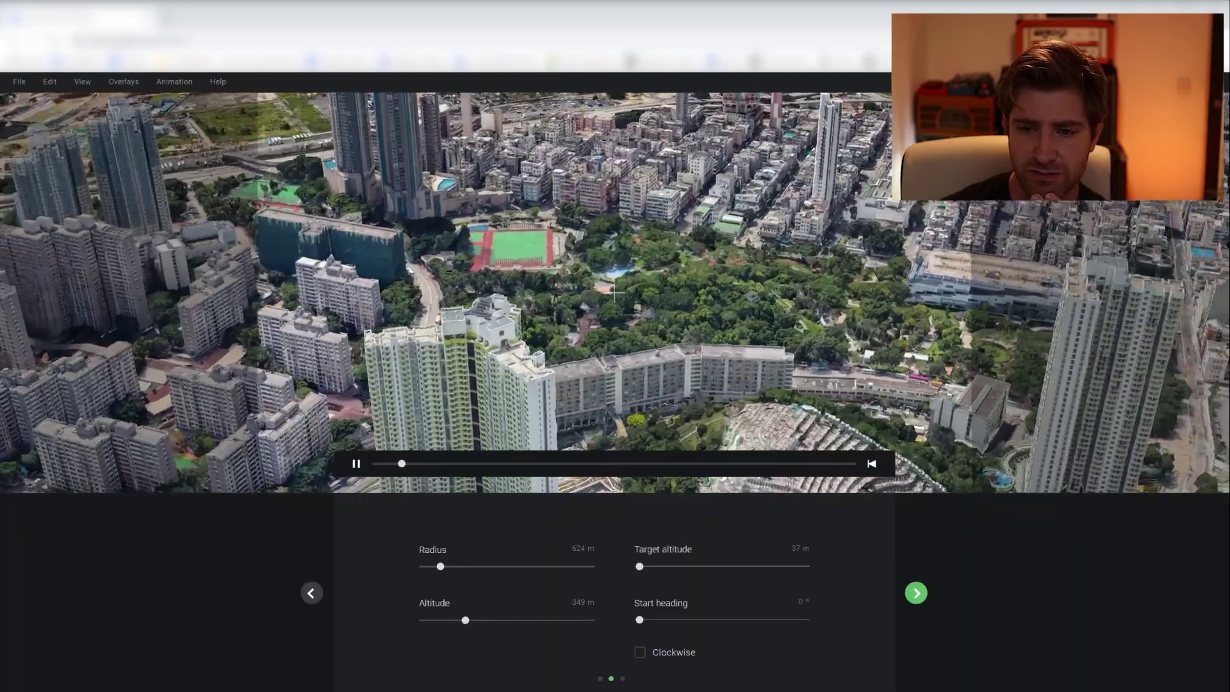
- Preview the orbit with its default settings and create the project with a duration of 30 seconds
{"action": "left_click_drag", "start_coordinate": [409, 464], "coordinate": [488, 463]}
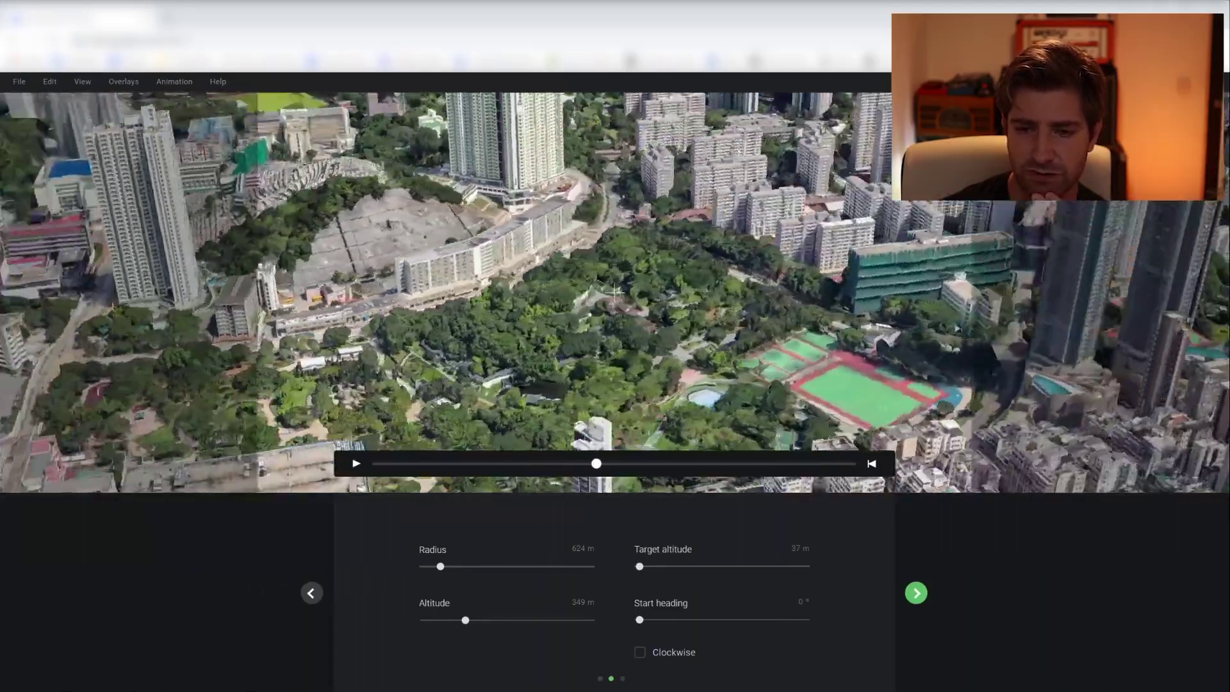
{"action": "left_click_drag", "start_coordinate": [596, 463], "coordinate": [677, 463]}
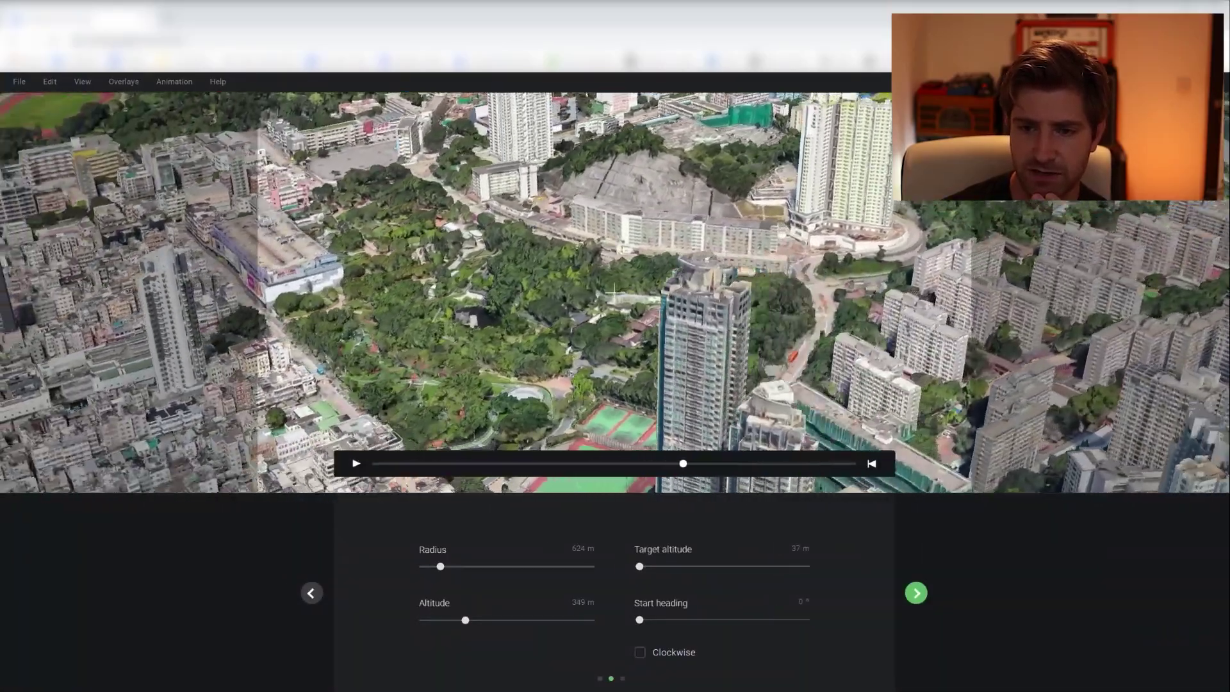
{"action": "key", "text": "space"}
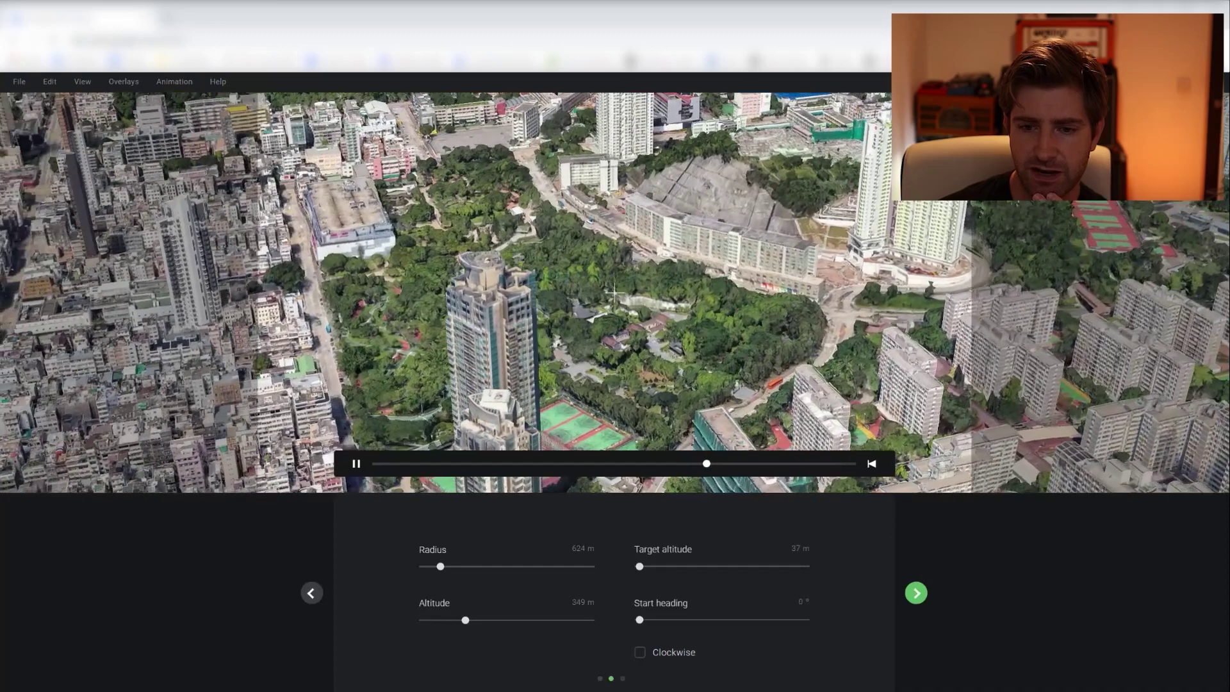
{"action": "key", "text": "space"}
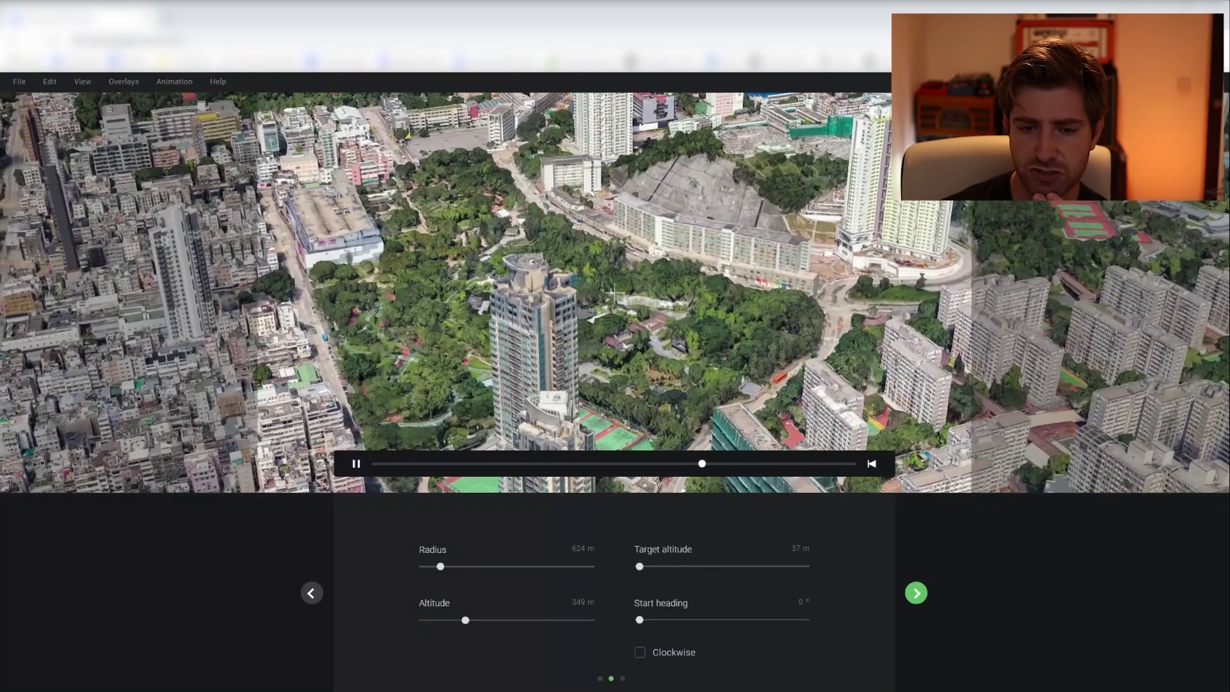
{"action": "key", "text": "space"}
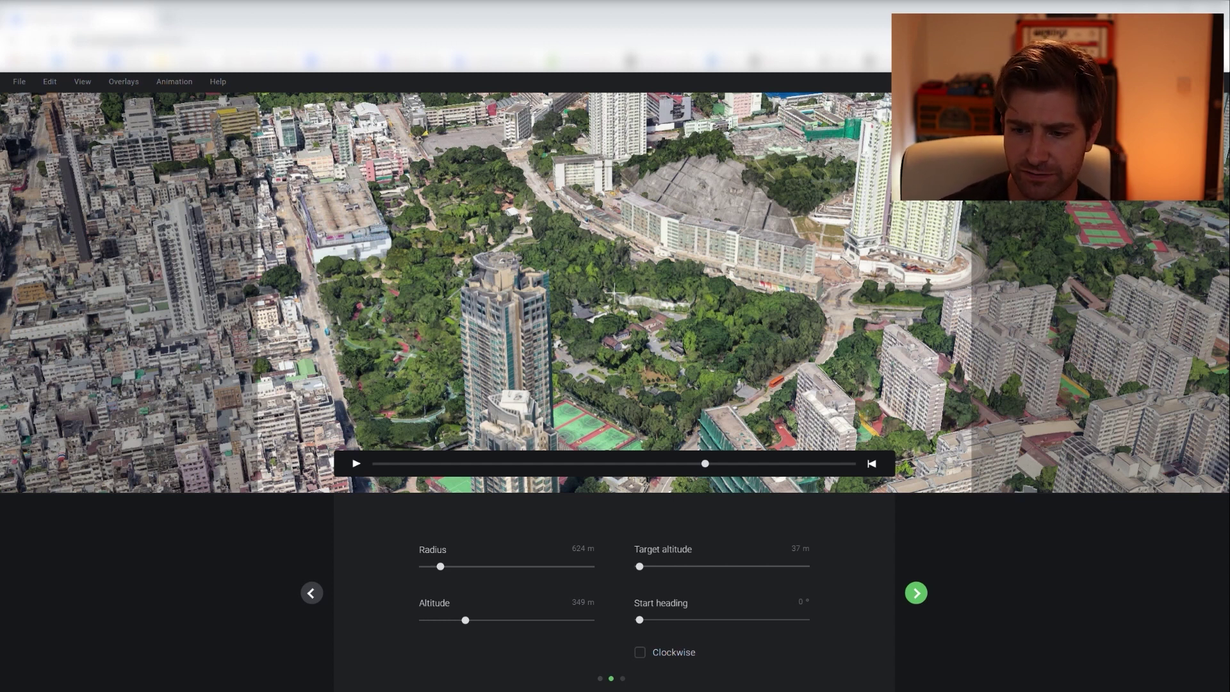
{"action": "left_click", "coordinate": [916, 593]}
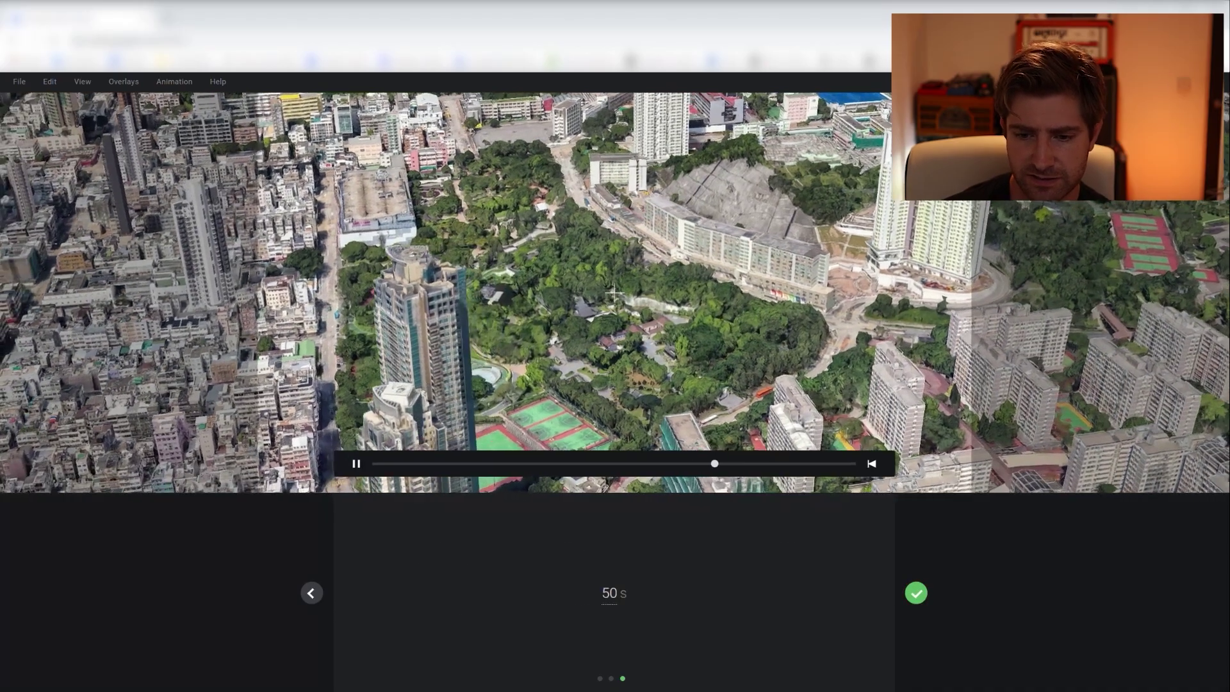
{"action": "double_click", "coordinate": [609, 593]}
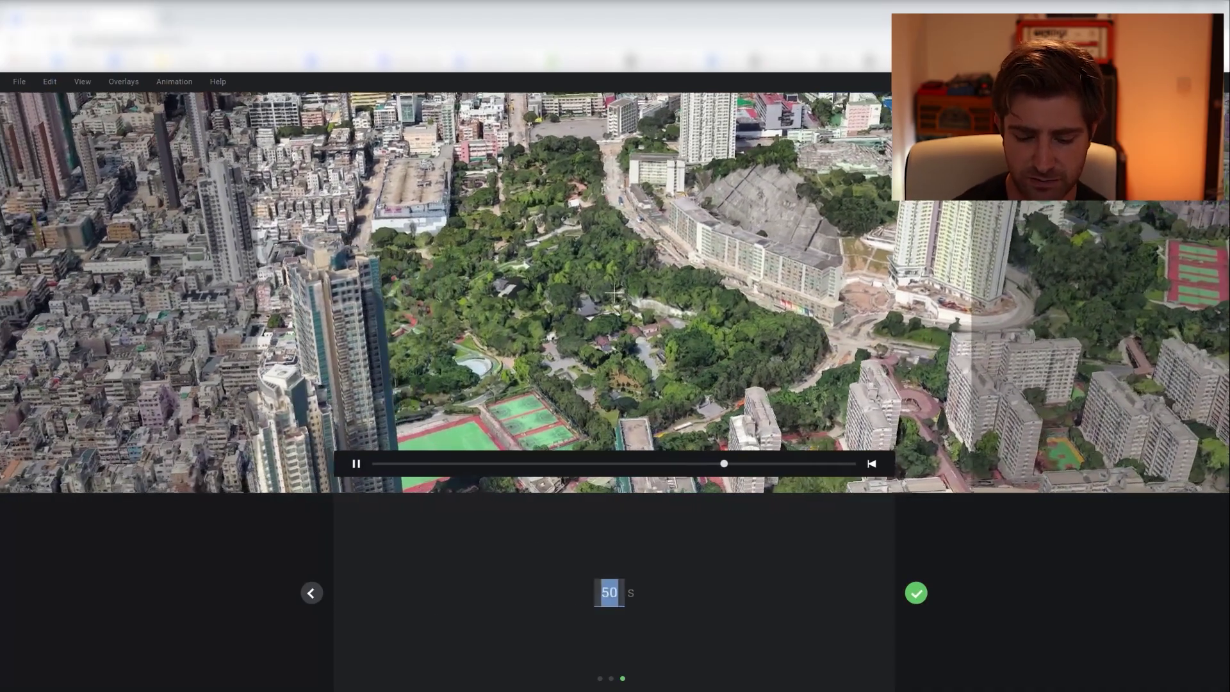
{"action": "type", "text": "30"}
{"action": "key", "text": "Return"}
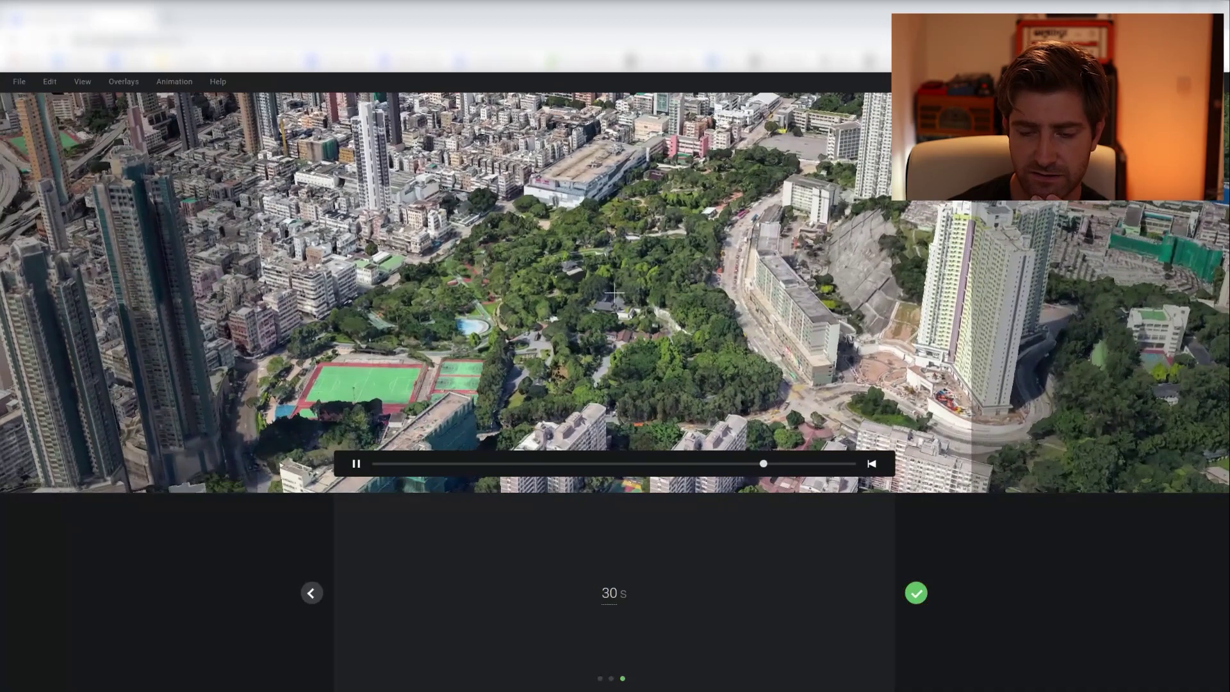
{"action": "left_click", "coordinate": [916, 592]}
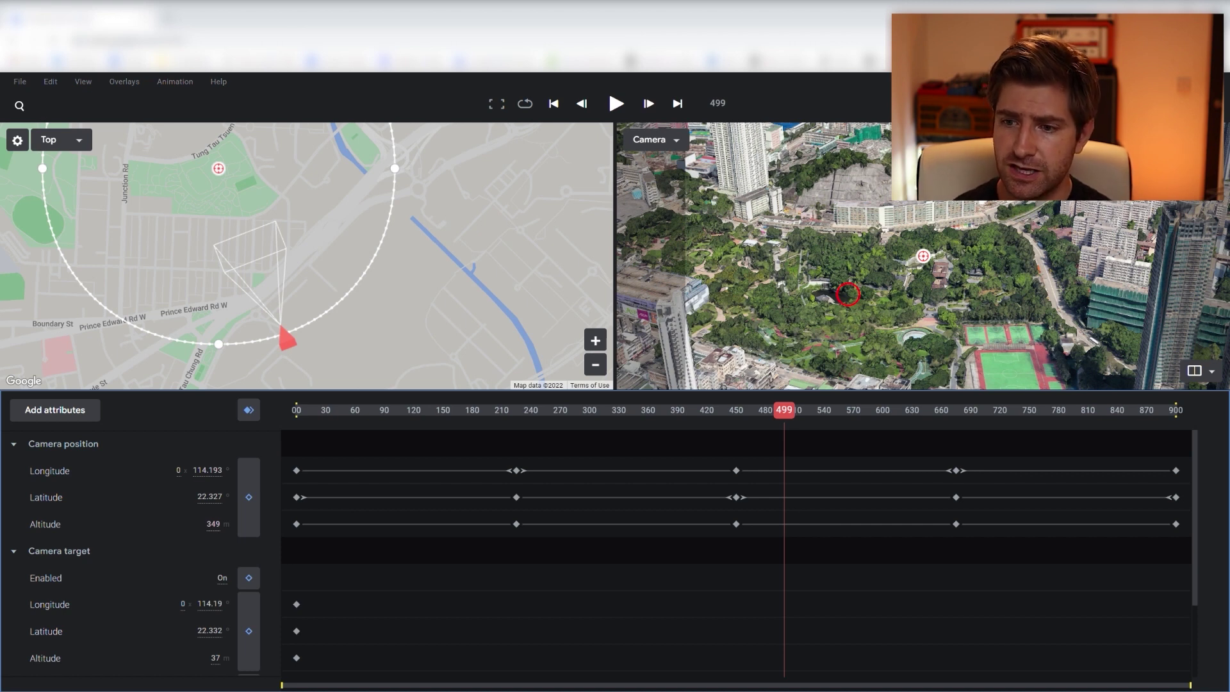
- Move the playhead to frame 796 and set a track point in the park just below the camera target
{"action": "right_click", "coordinate": [833, 292]}
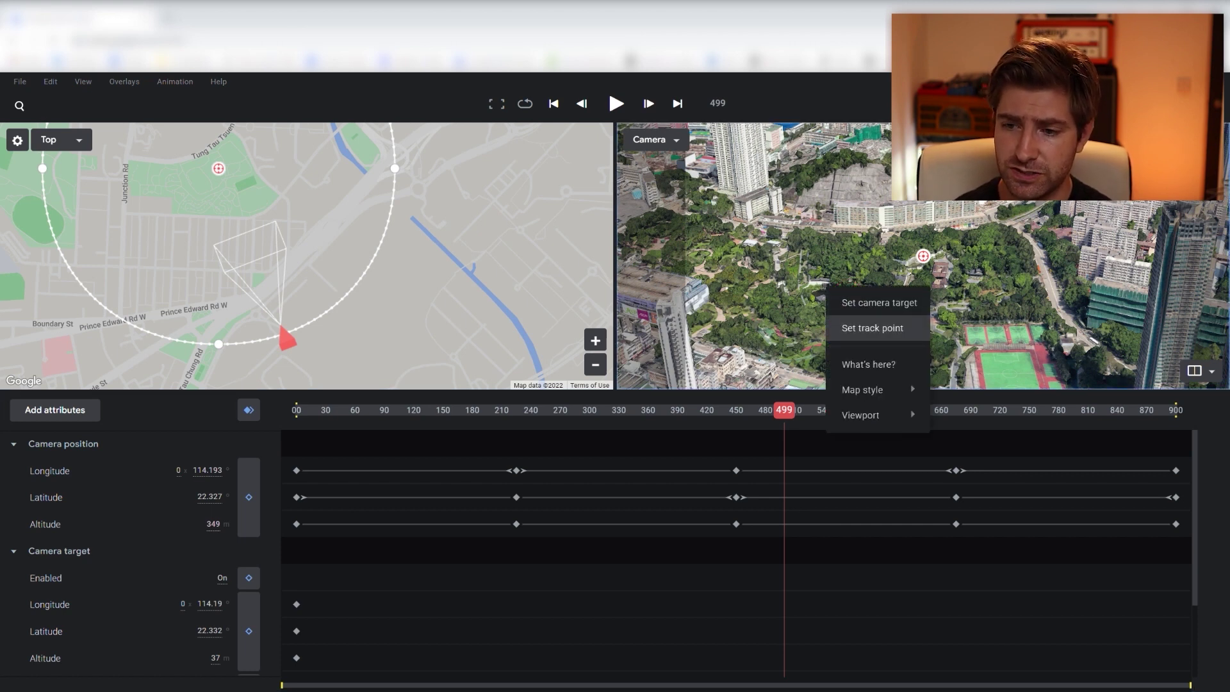
{"action": "key", "text": "Escape"}
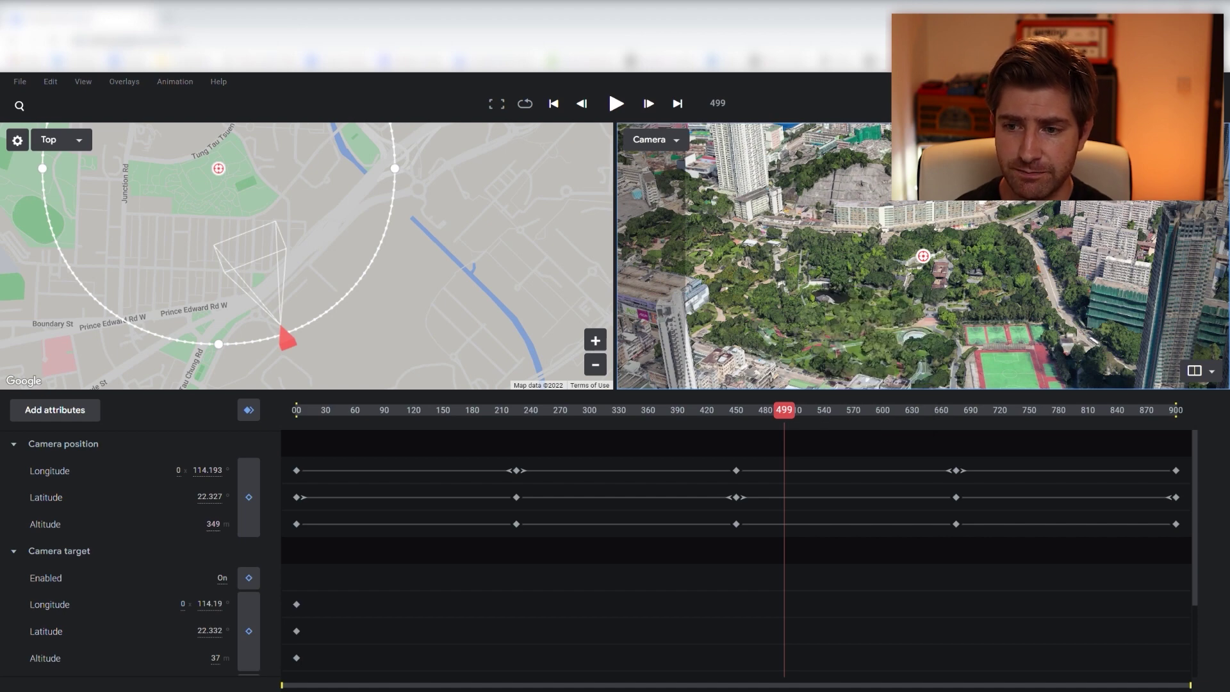
{"action": "left_click_drag", "start_coordinate": [784, 410], "coordinate": [1075, 410]}
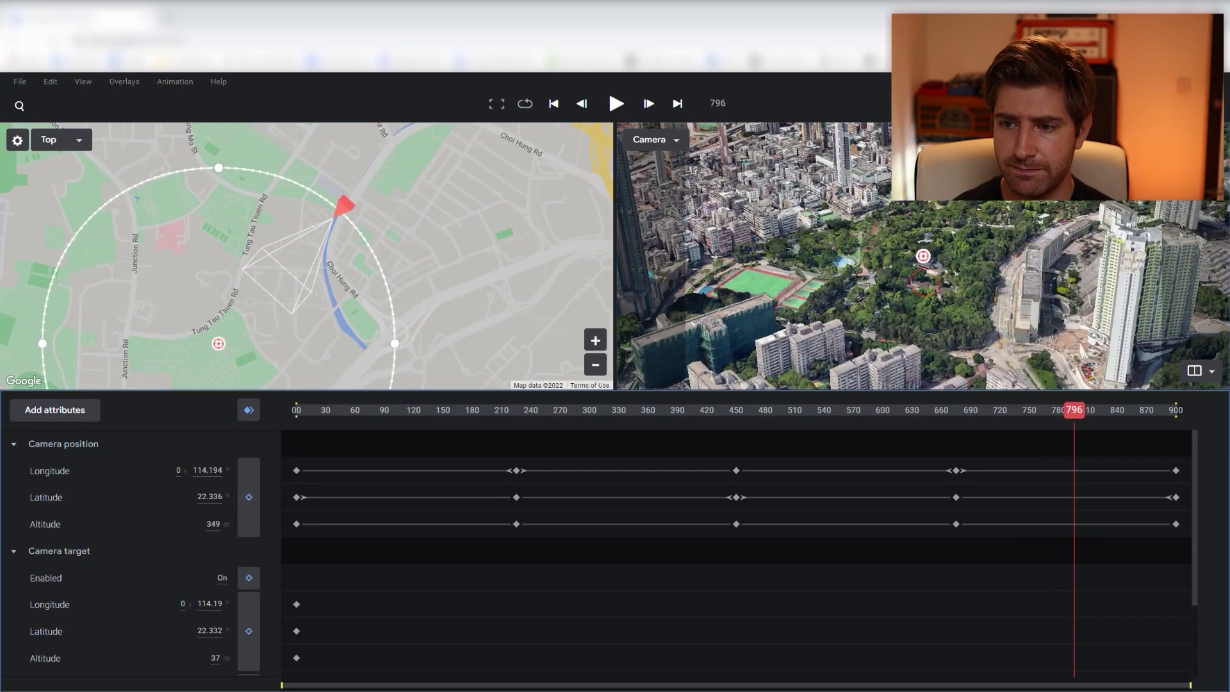
{"action": "right_click", "coordinate": [921, 276]}
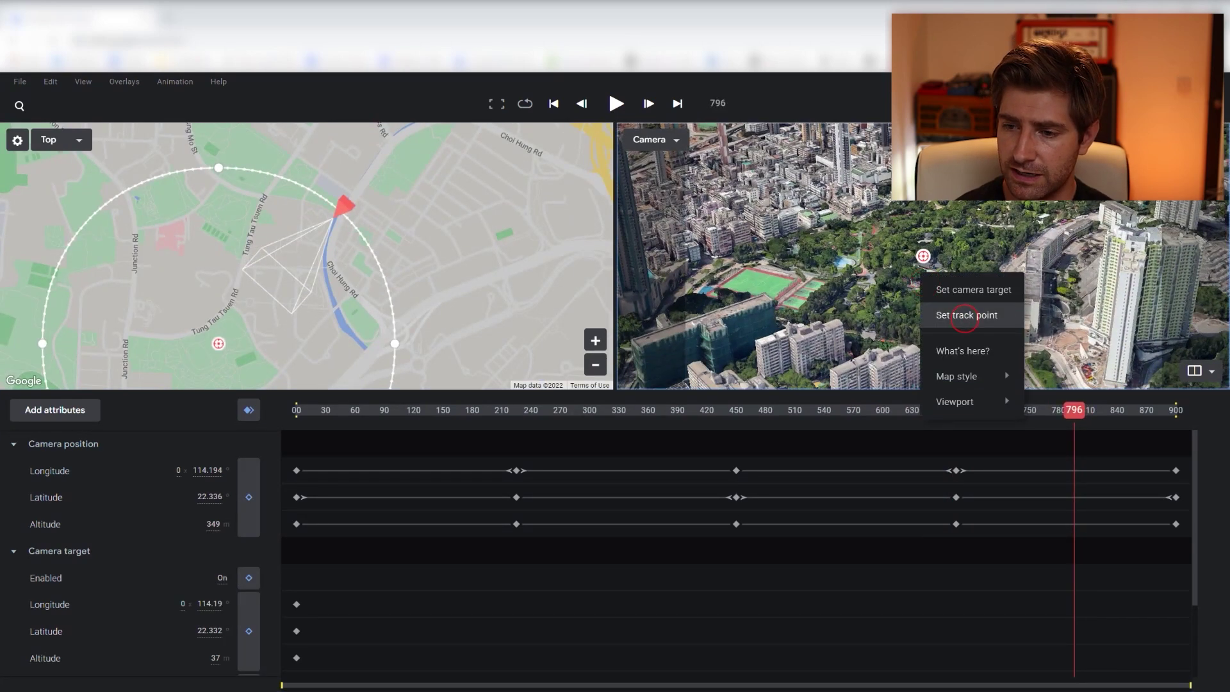
{"action": "left_click", "coordinate": [961, 320]}
- Rename the new track point to "center"
{"action": "left_click", "coordinate": [306, 216]}
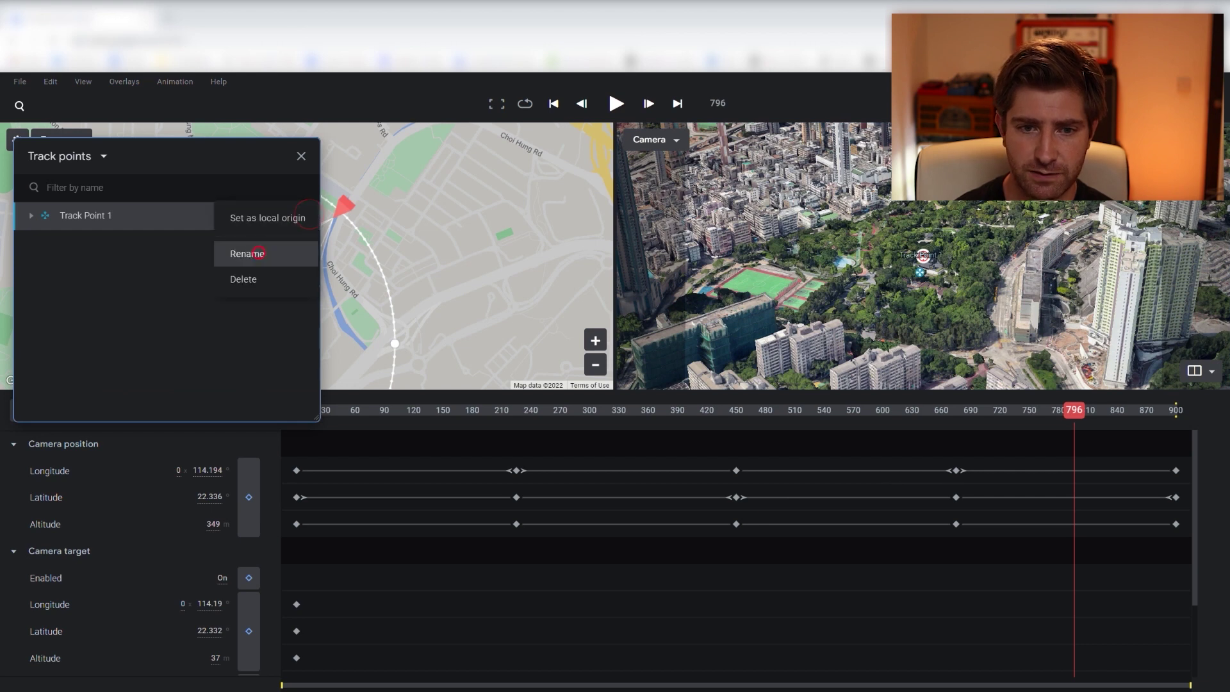
{"action": "left_click", "coordinate": [258, 253]}
{"action": "type", "text": "center"}
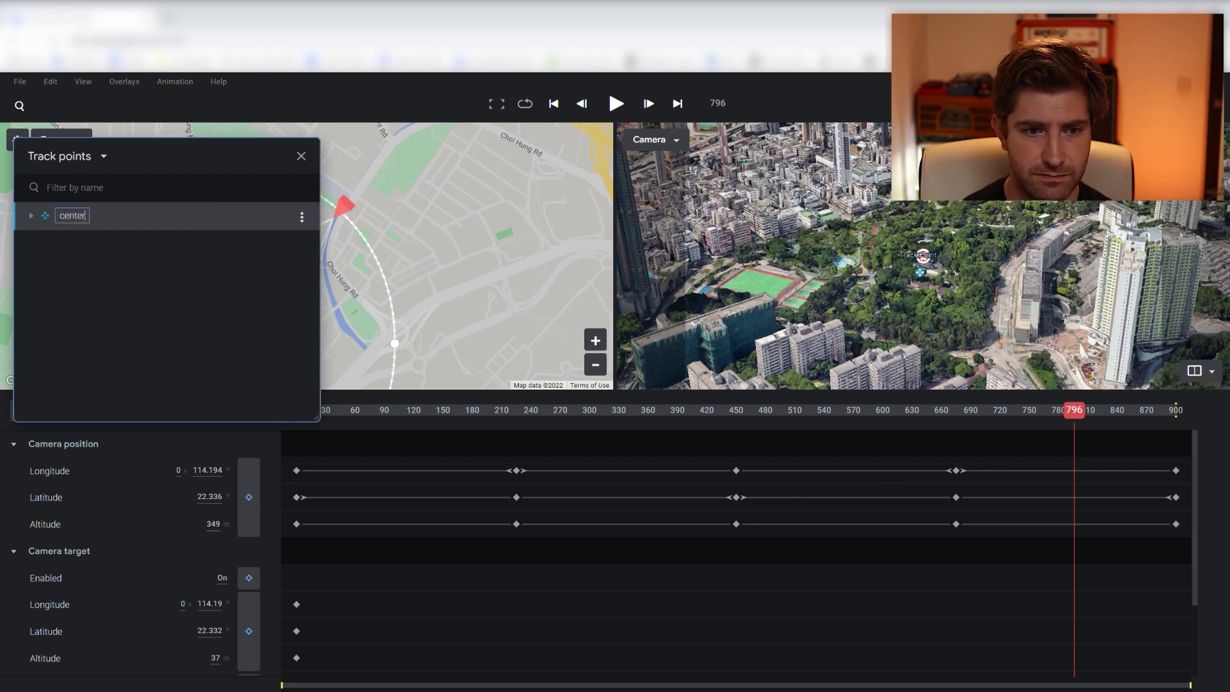
{"action": "key", "text": "Return"}
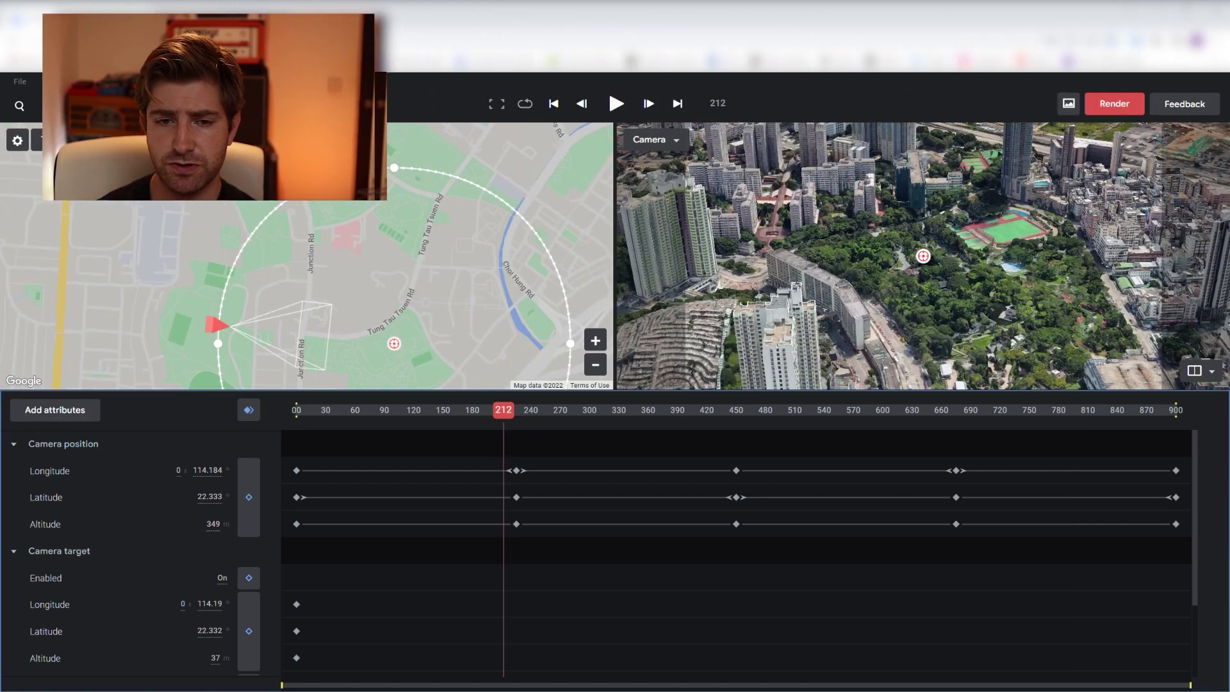
- Set up a render named "kowloon walled city rotate" as a JPEG image sequence, with the tutorial folder as destination
{"action": "left_click", "coordinate": [1114, 104]}
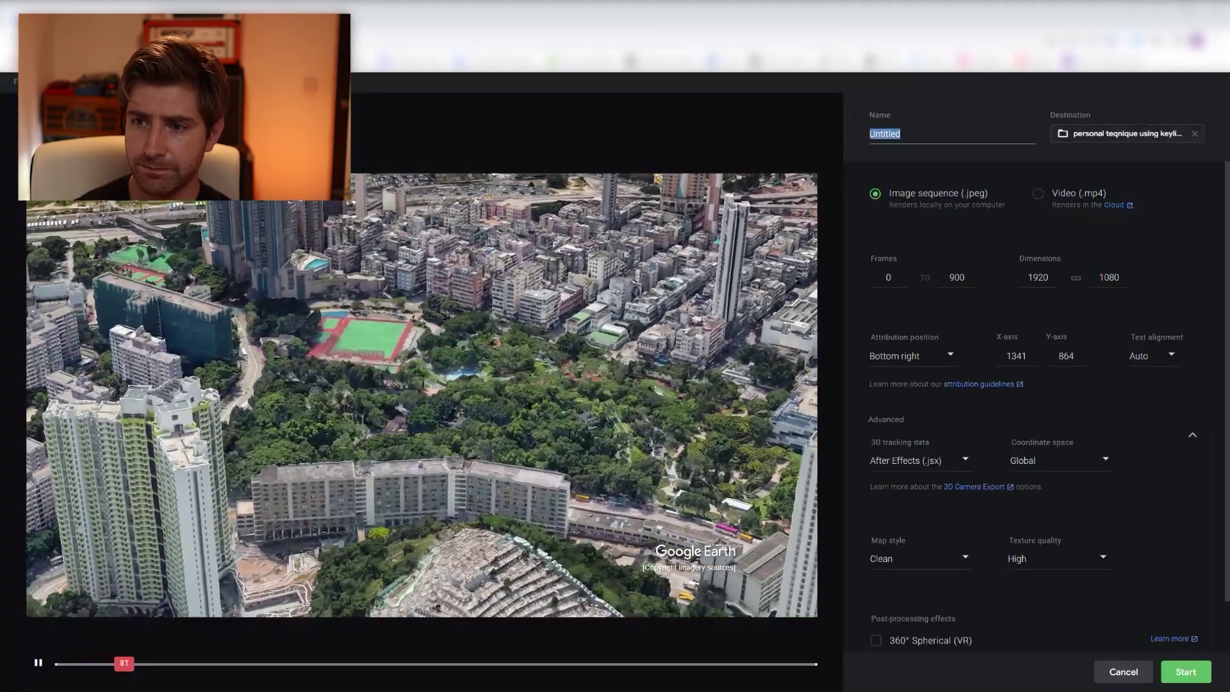
{"action": "type", "text": "k"}
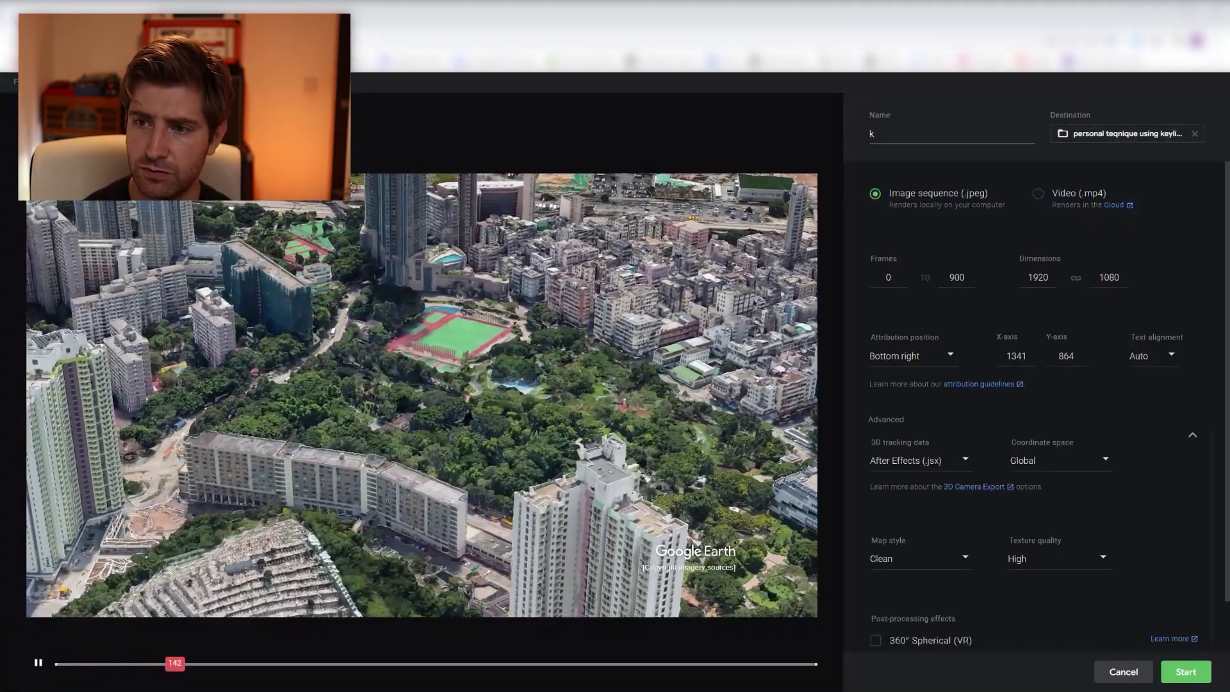
{"action": "type", "text": "owloon walled ci"}
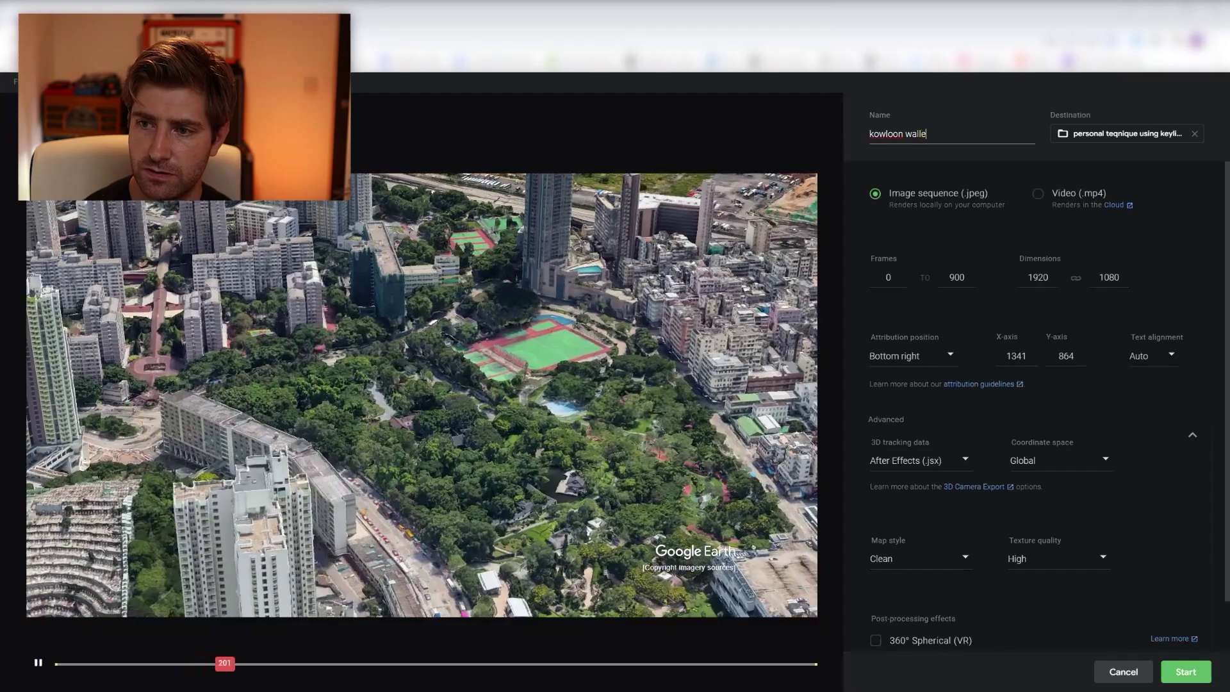
{"action": "type", "text": "ty rotate"}
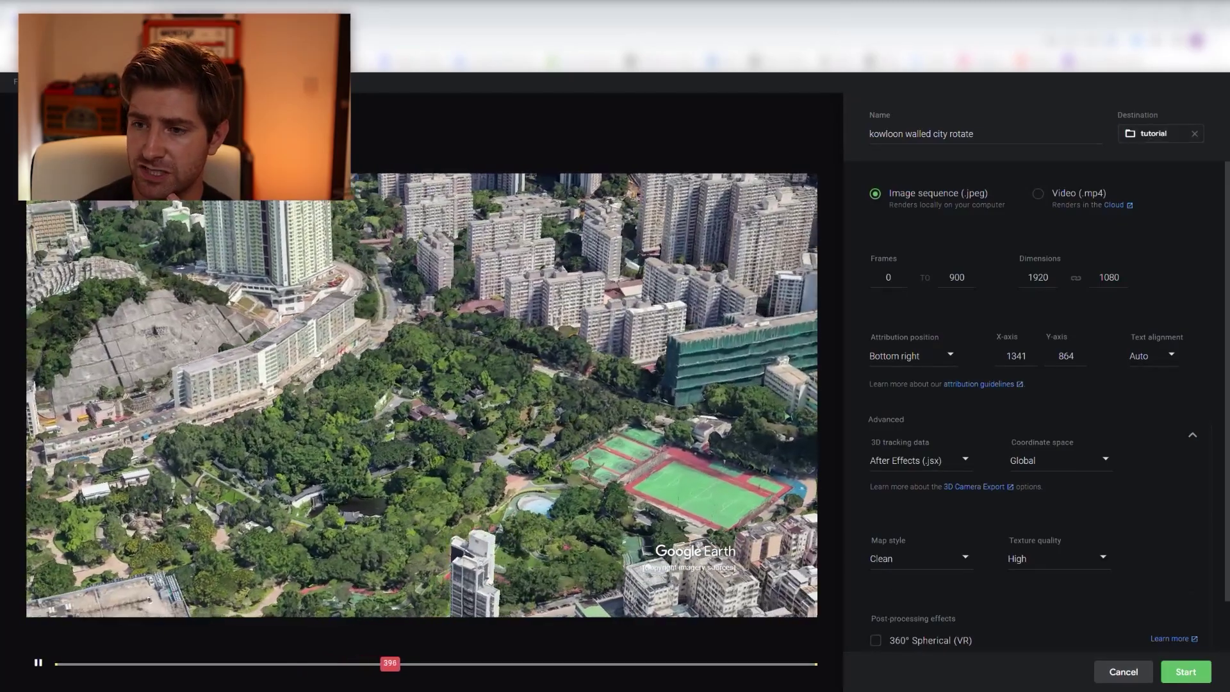
{"action": "left_click", "coordinate": [909, 206]}
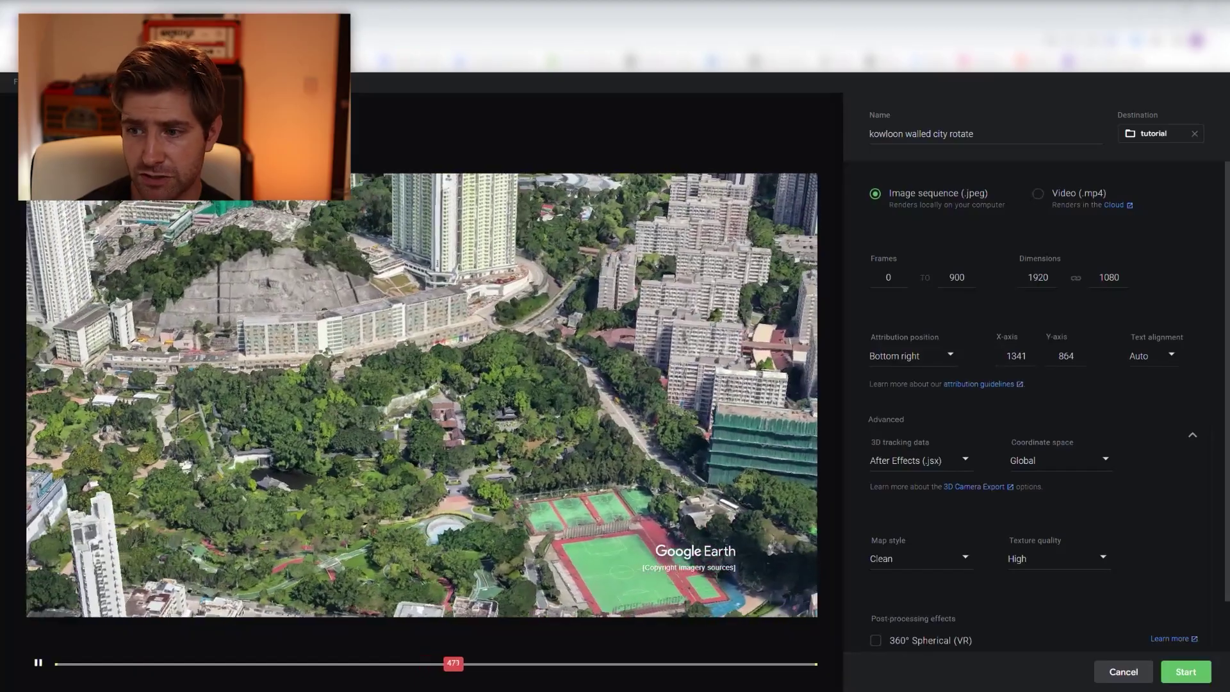
- Render the sequence at 3840 × 2160 with the attribution position set to Bottom left
{"action": "double_click", "coordinate": [1038, 277]}
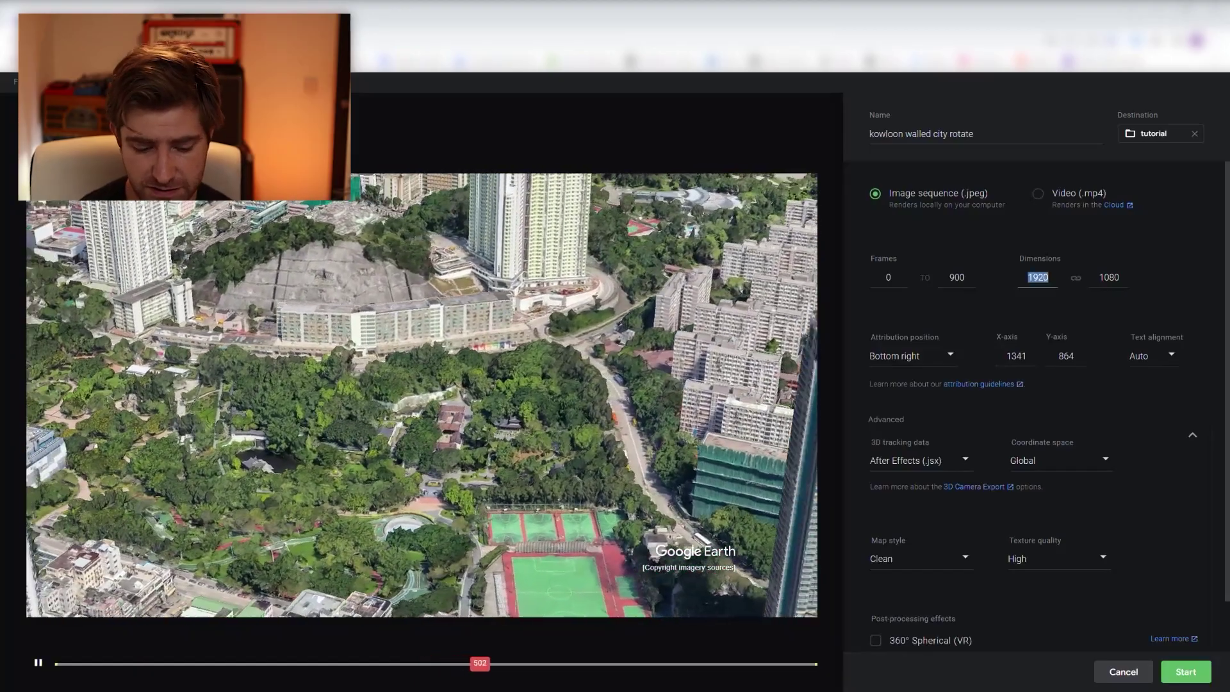
{"action": "type", "text": "3840"}
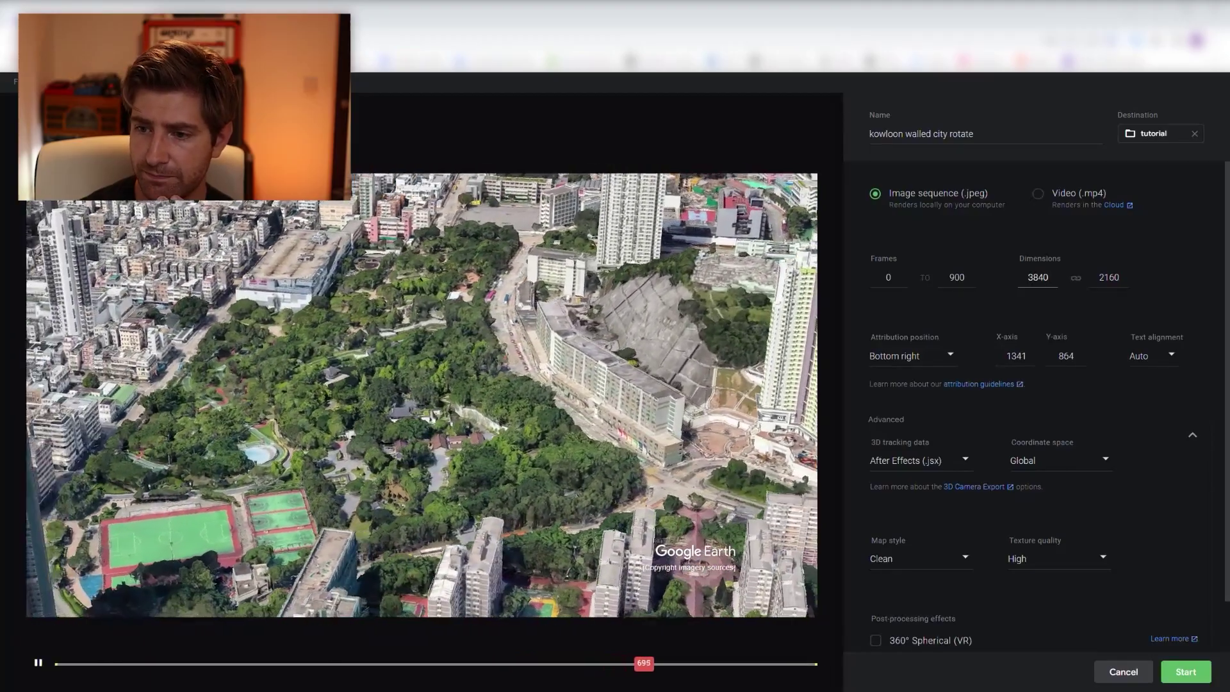
{"action": "left_click", "coordinate": [909, 356]}
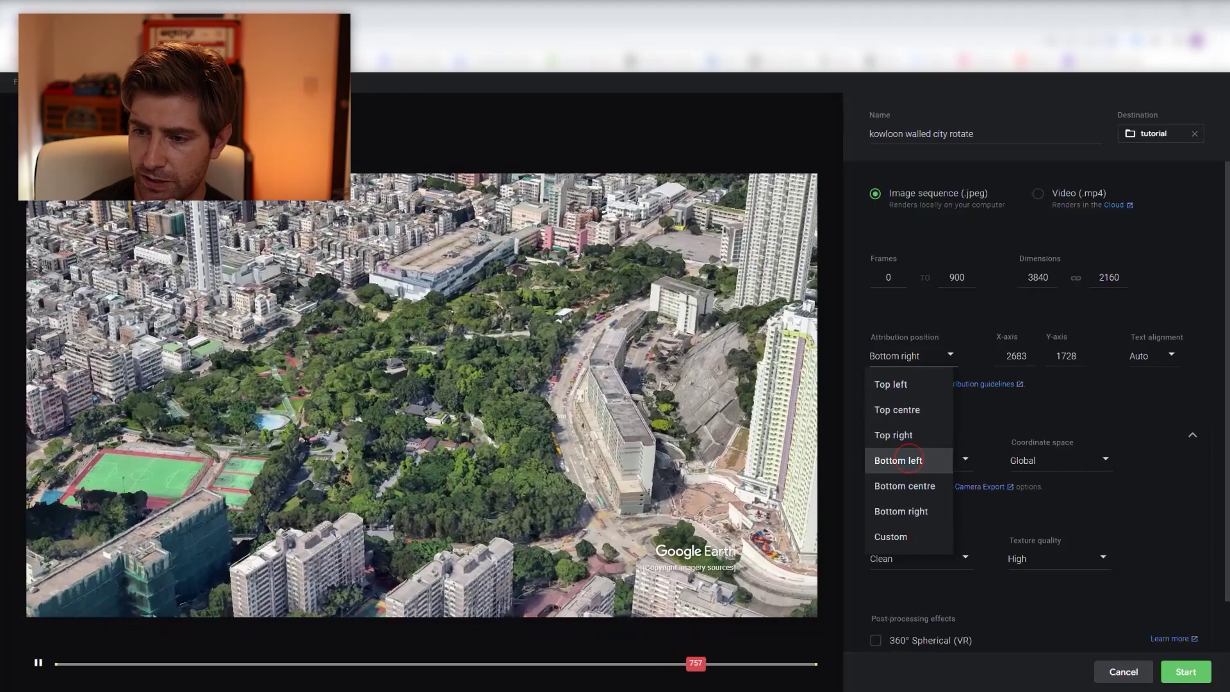
{"action": "left_click", "coordinate": [908, 460]}
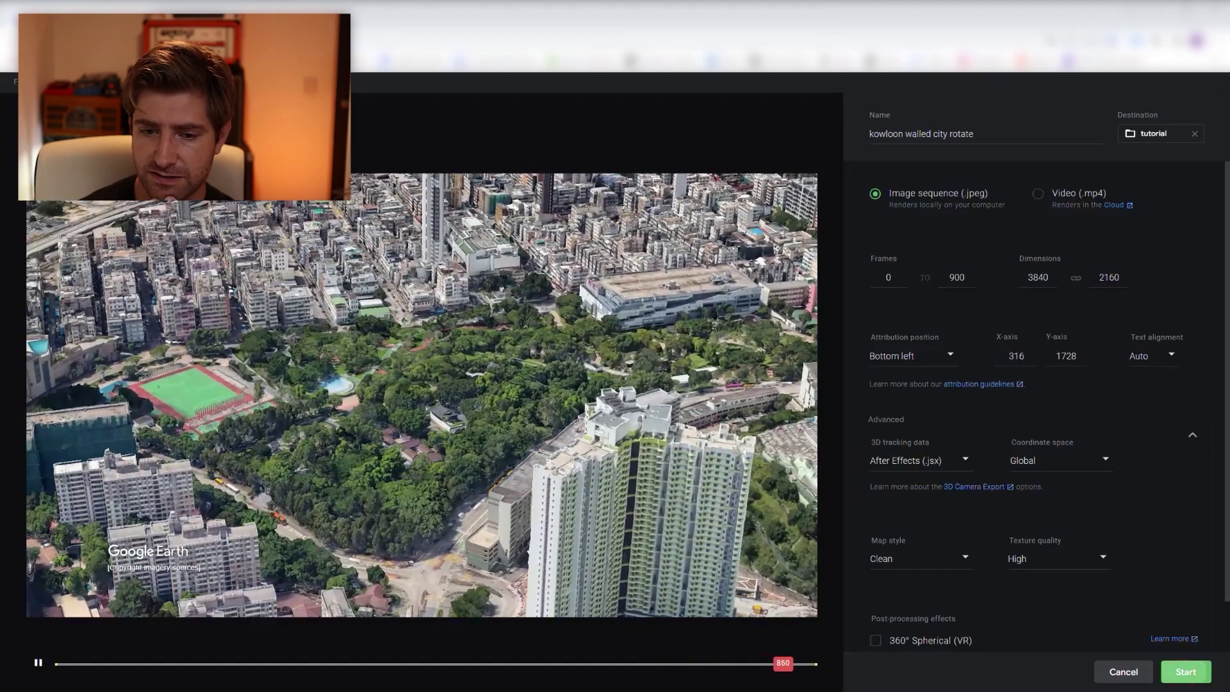
{"action": "left_click", "coordinate": [1186, 672]}
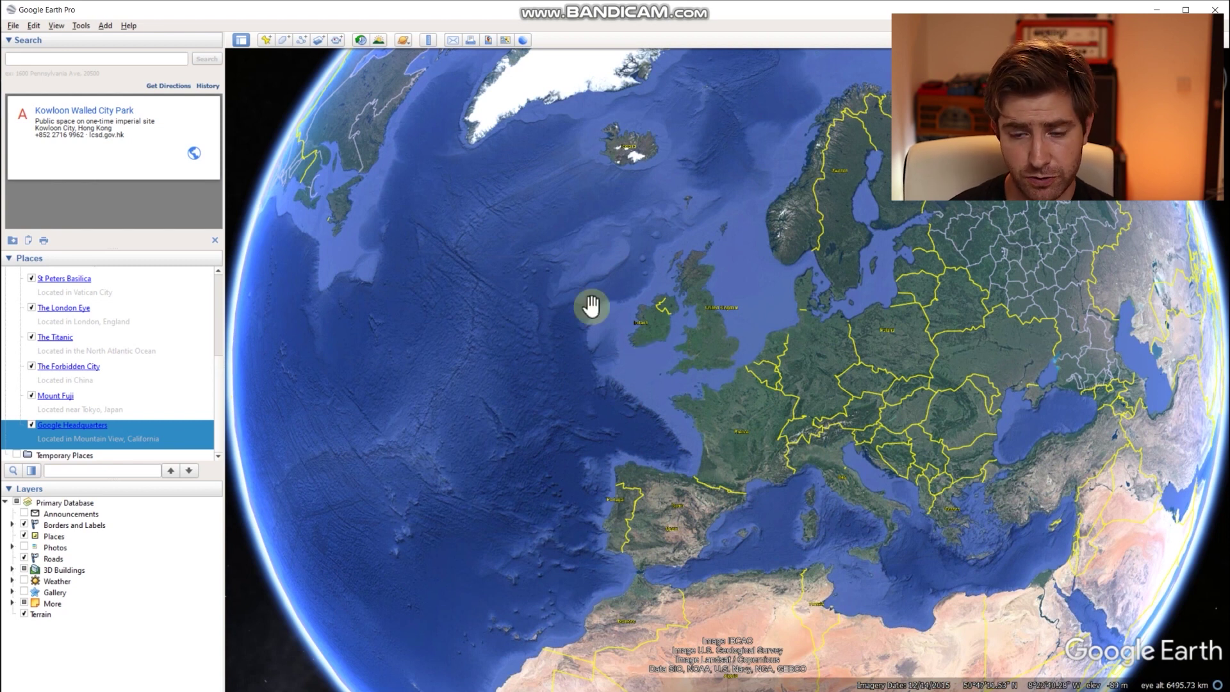
- Search for Kowloon Walled City Park, Kowloon City, Hong Kong and fly to it
{"action": "left_click", "coordinate": [114, 56]}
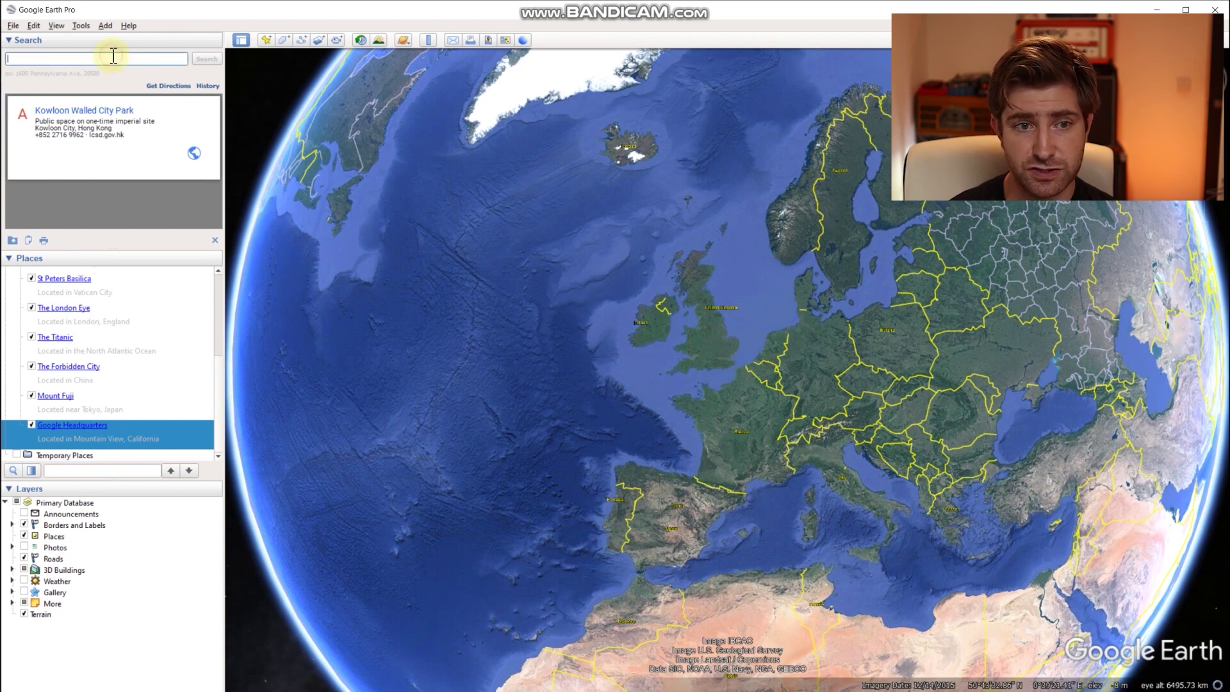
{"action": "type", "text": "kowlo"}
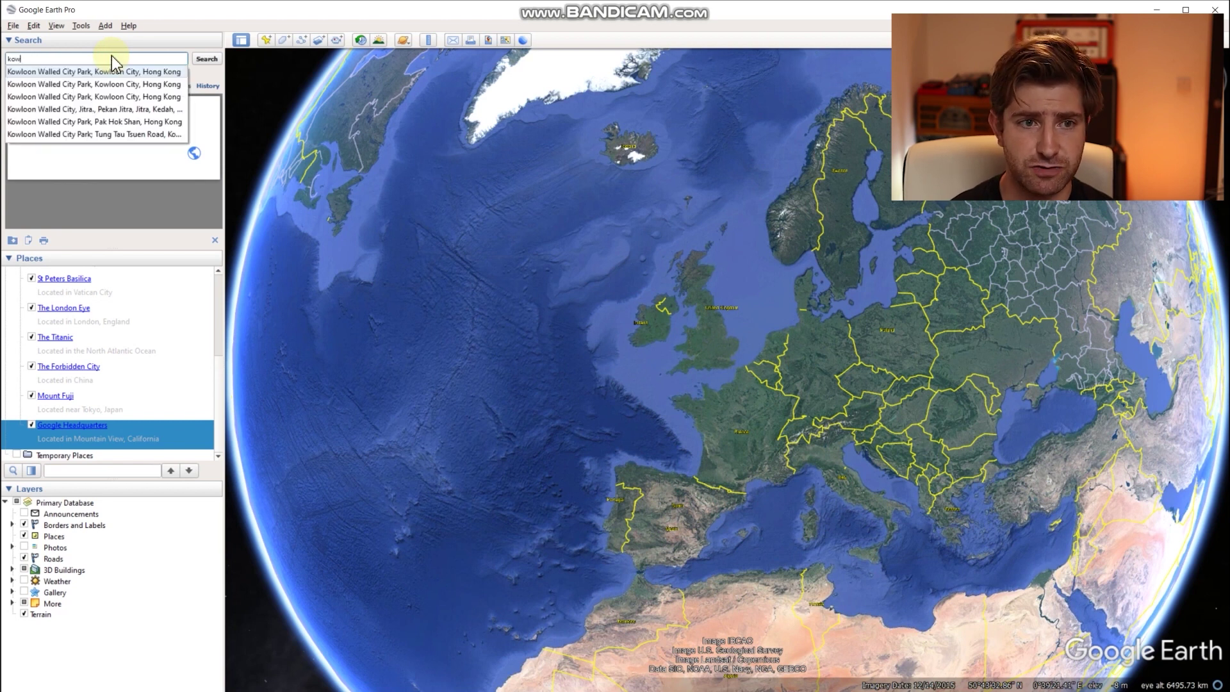
{"action": "left_click", "coordinate": [115, 75]}
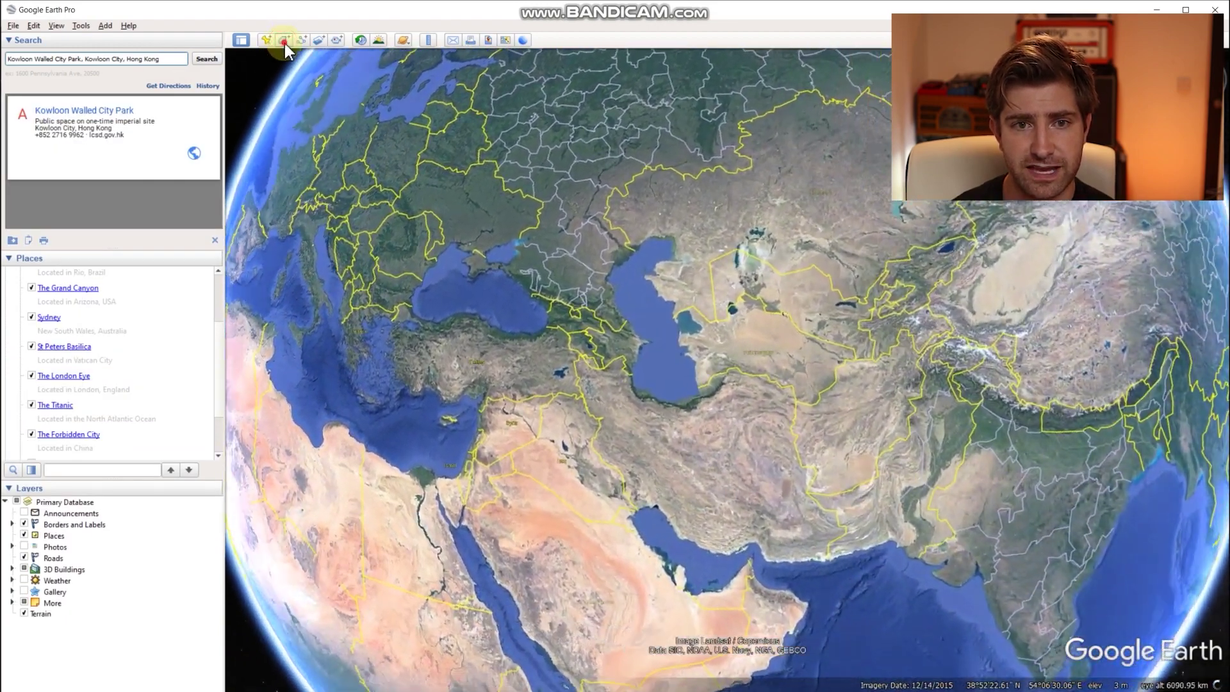
- Draw a new rectangular polygon covering Kowloon Walled City Park and the surrounding city blocks
{"action": "left_click", "coordinate": [283, 41]}
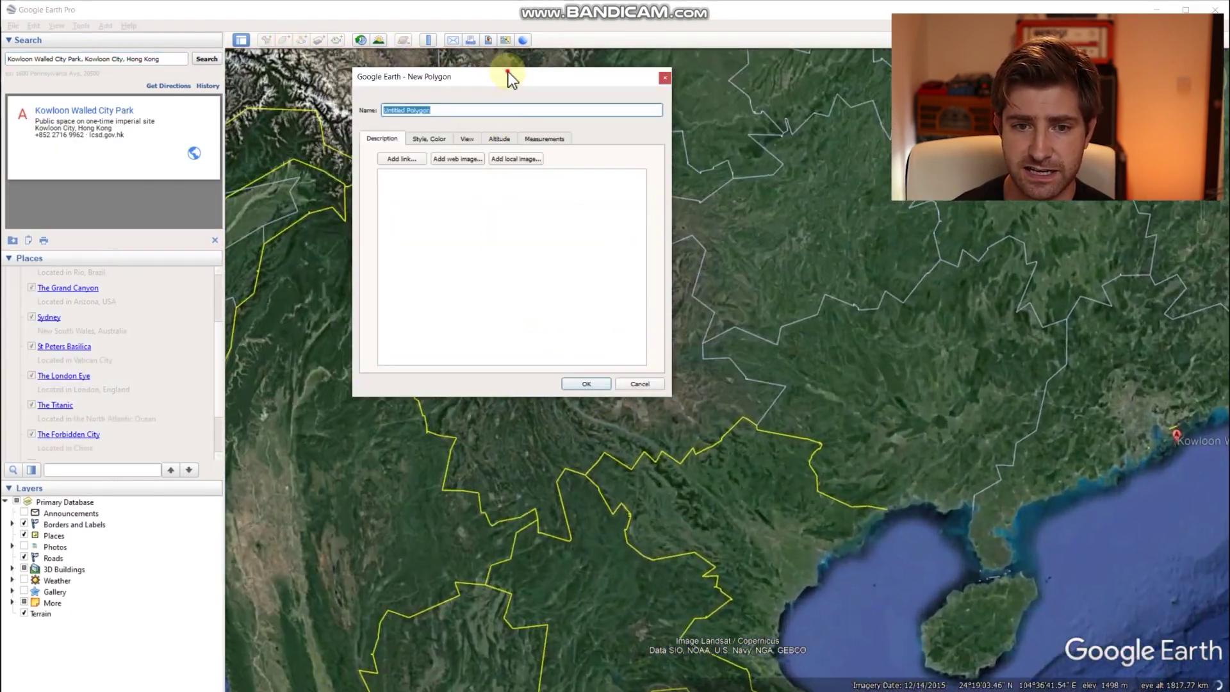
{"action": "left_click_drag", "start_coordinate": [509, 72], "coordinate": [179, 52]}
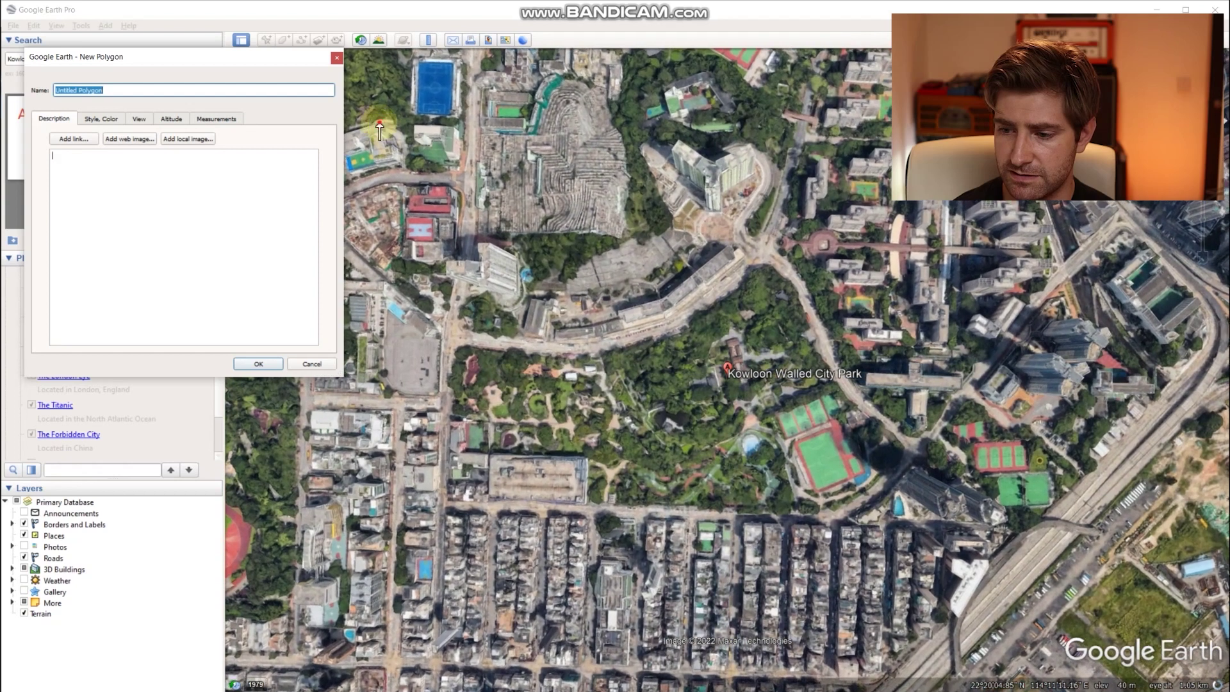
{"action": "left_click", "coordinate": [1042, 620]}
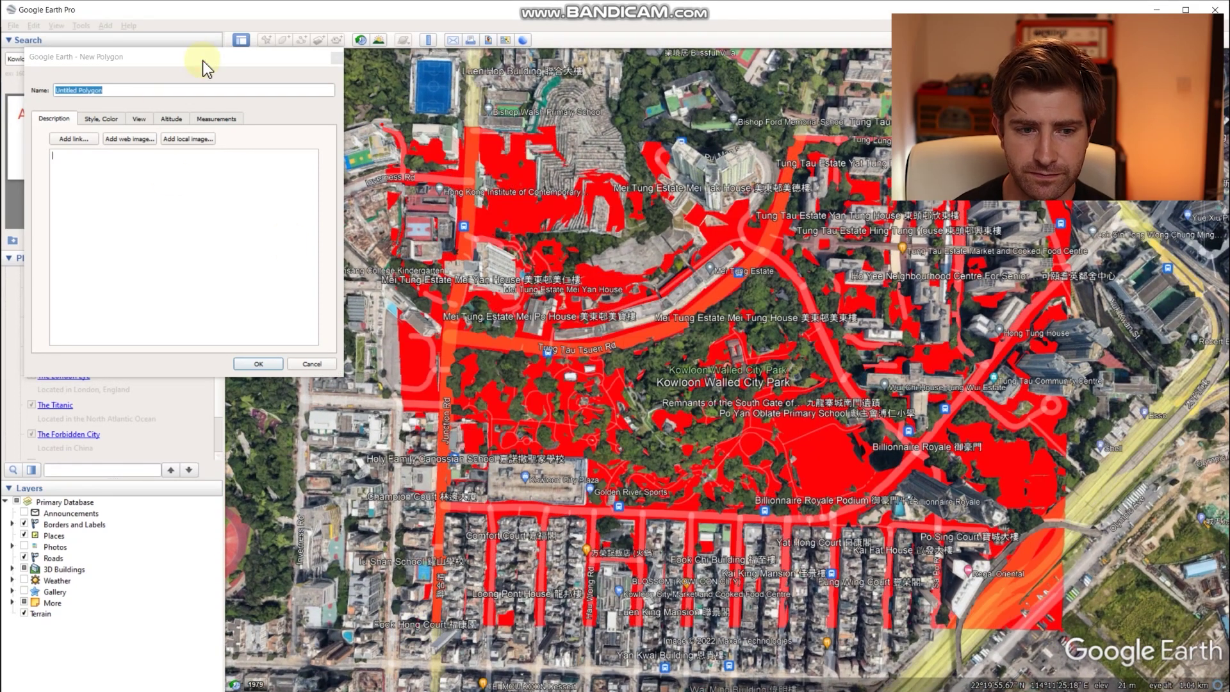
{"action": "left_click_drag", "start_coordinate": [305, 66], "coordinate": [539, 121]}
{"action": "left_click_drag", "start_coordinate": [633, 124], "coordinate": [677, 117]}
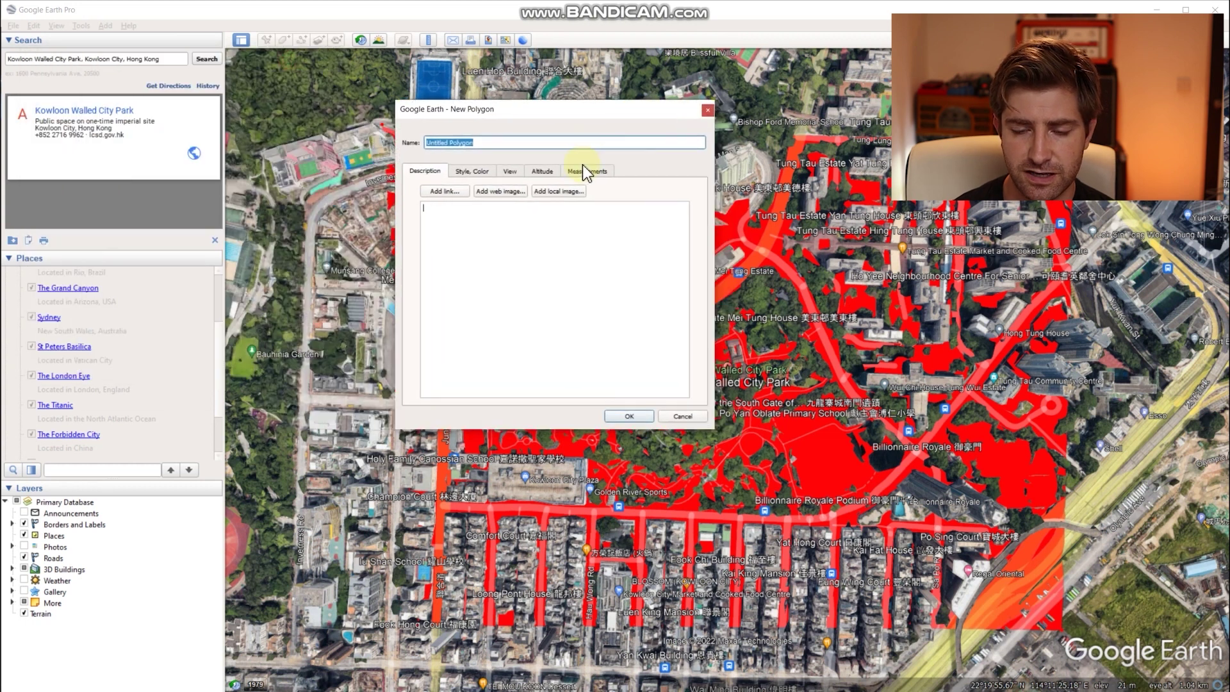
- Set the polygon's area color to red (#ff0000) and create it with the altitude clamped to ground
{"action": "left_click", "coordinate": [472, 170]}
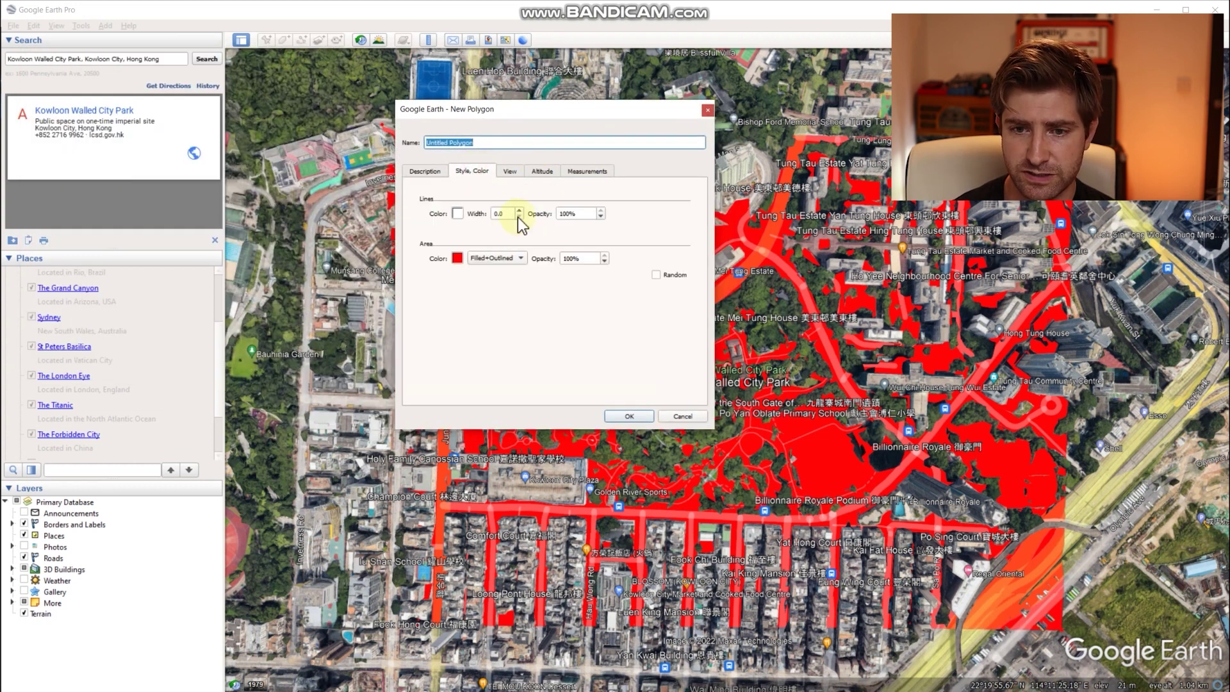
{"action": "left_click", "coordinate": [456, 257]}
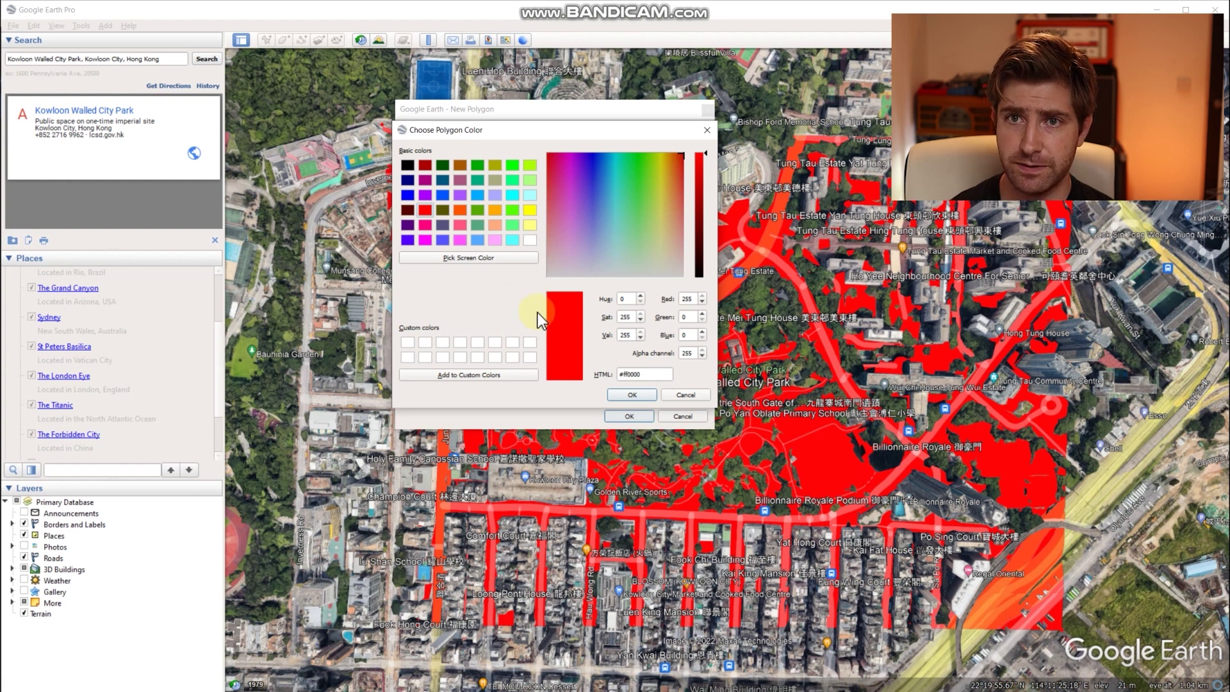
{"action": "left_click", "coordinate": [426, 210]}
{"action": "left_click", "coordinate": [629, 397]}
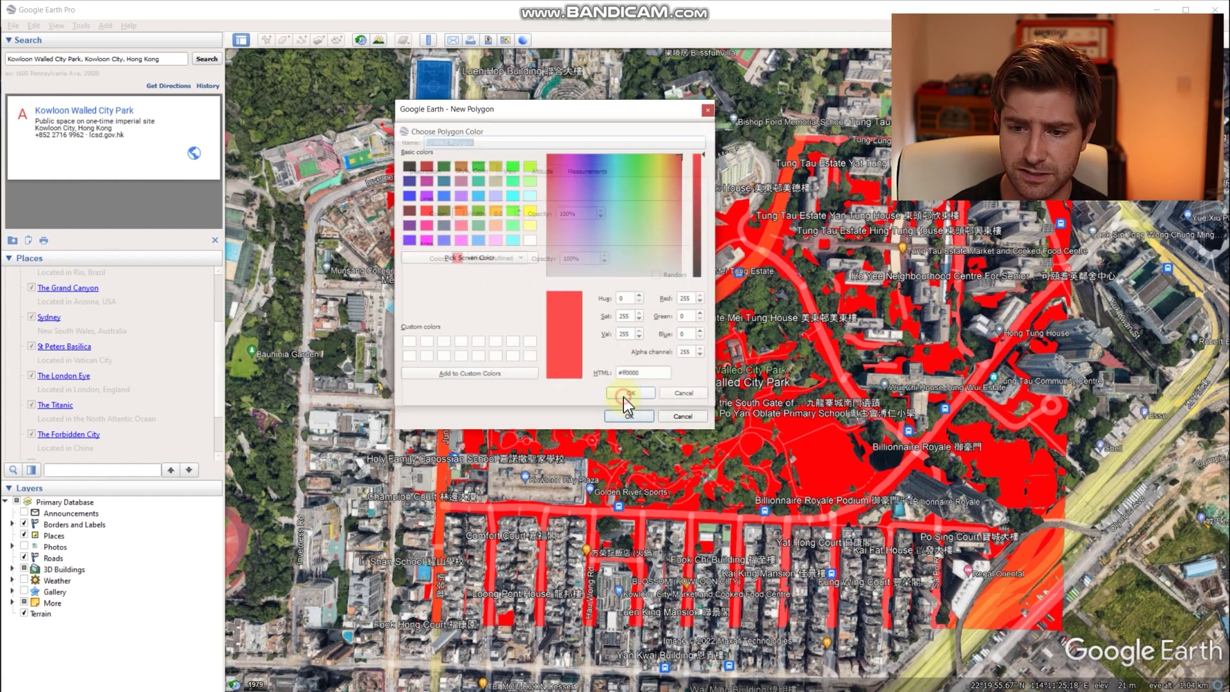
{"action": "left_click", "coordinate": [543, 171]}
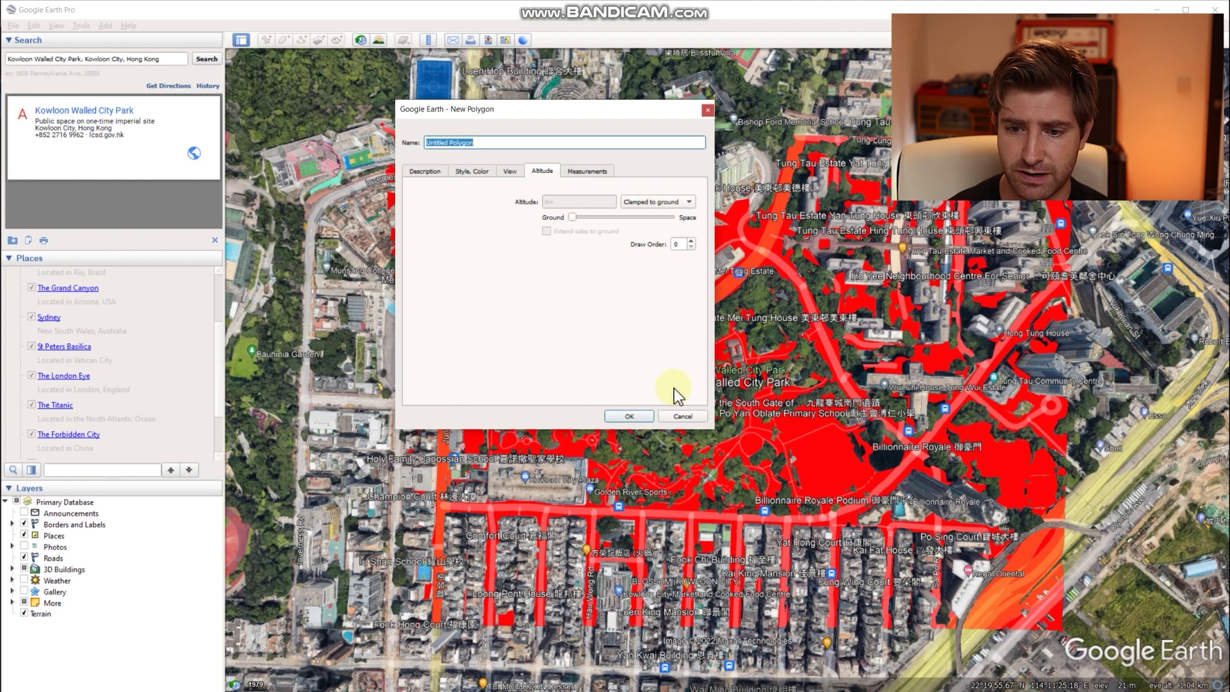
{"action": "left_click", "coordinate": [647, 417]}
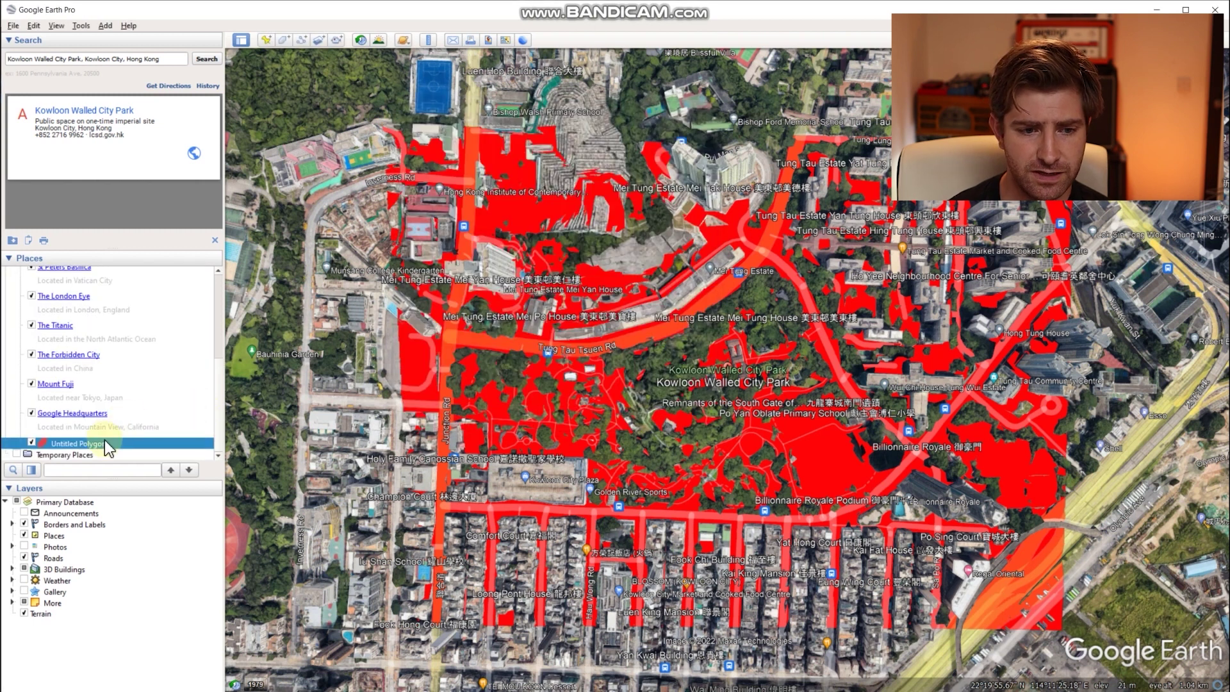
{"action": "right_click", "coordinate": [94, 442]}
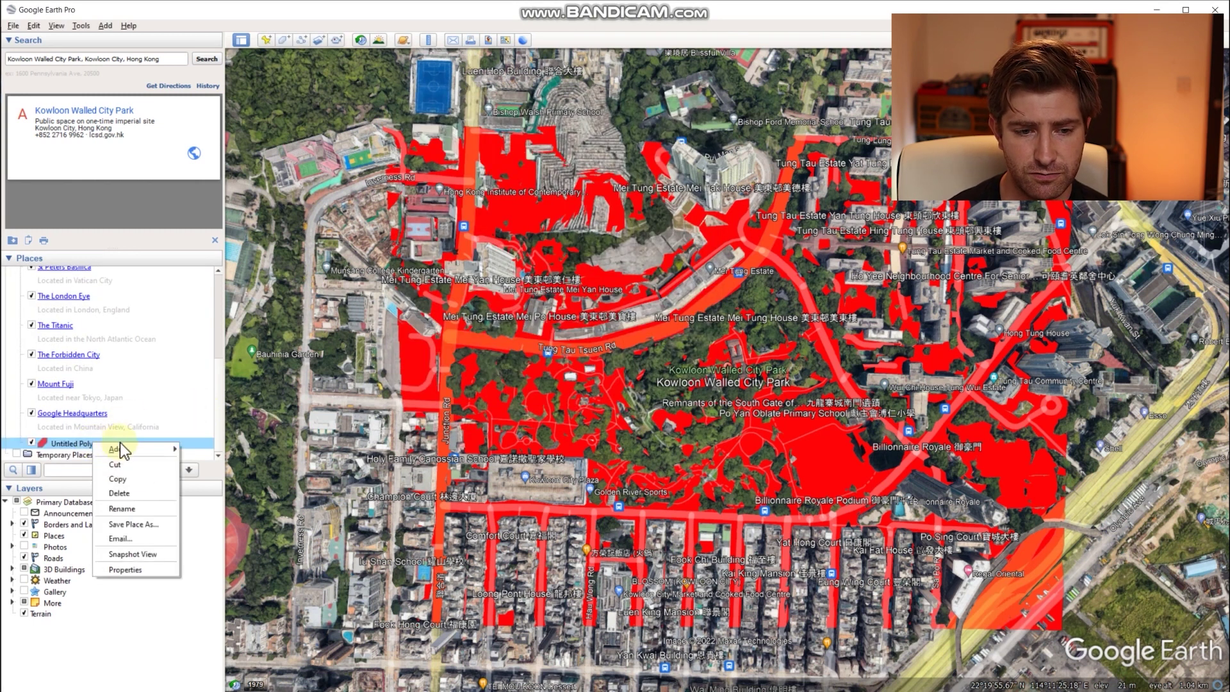
{"action": "left_click", "coordinate": [144, 524]}
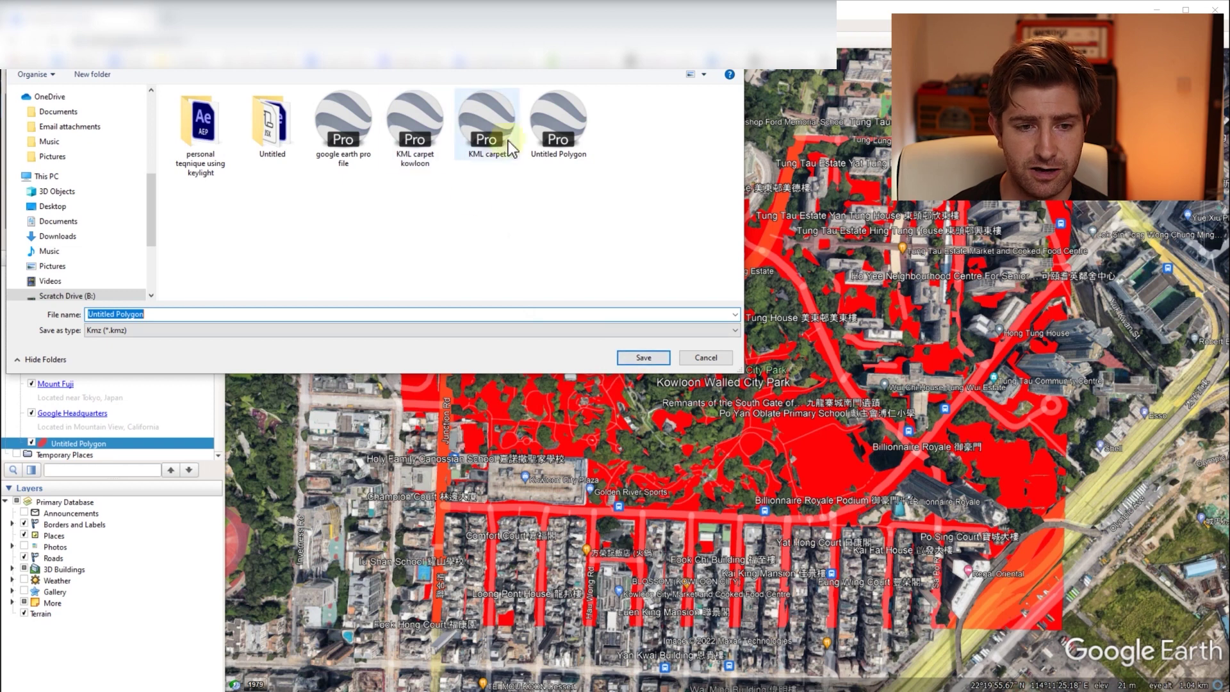
{"action": "left_click", "coordinate": [705, 356]}
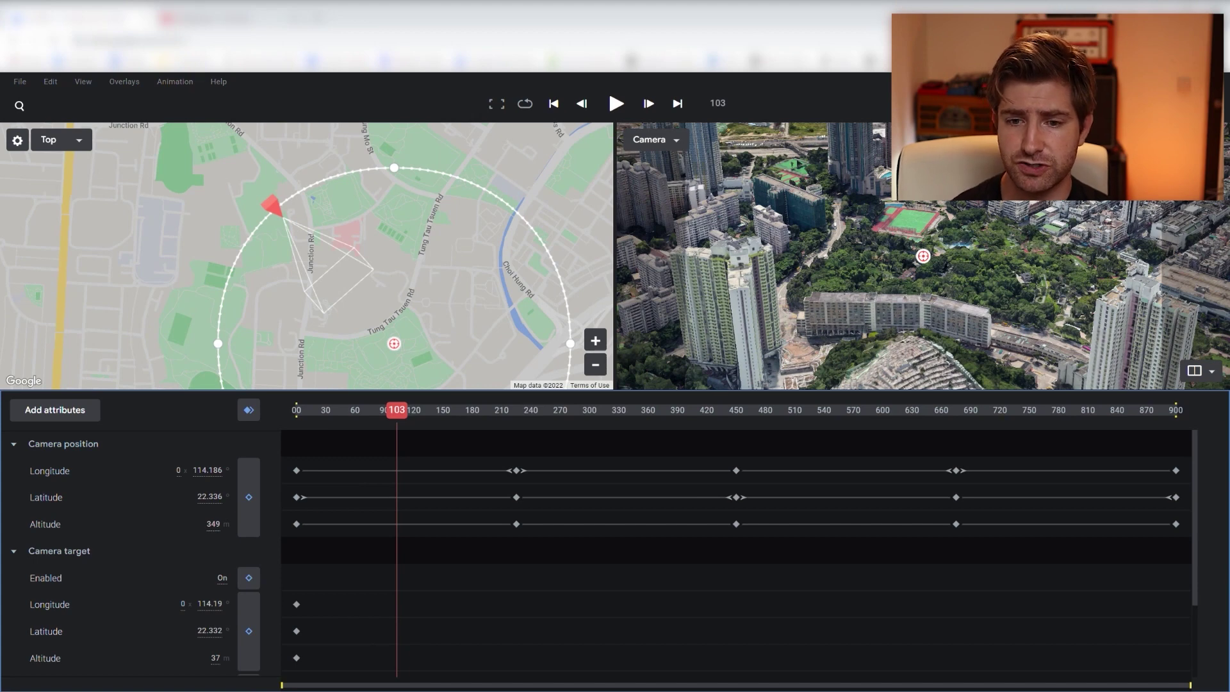
- Switch to Google Earth Studio, import "KML carpet kowloon.kmz" as an overlay and move the playhead to frame 281
{"action": "mouse_move", "coordinate": [396, 410]}
{"action": "left_mouse_down"}
{"action": "mouse_move", "coordinate": [792, 410]}
{"action": "mouse_move", "coordinate": [595, 410]}
{"action": "left_mouse_up"}
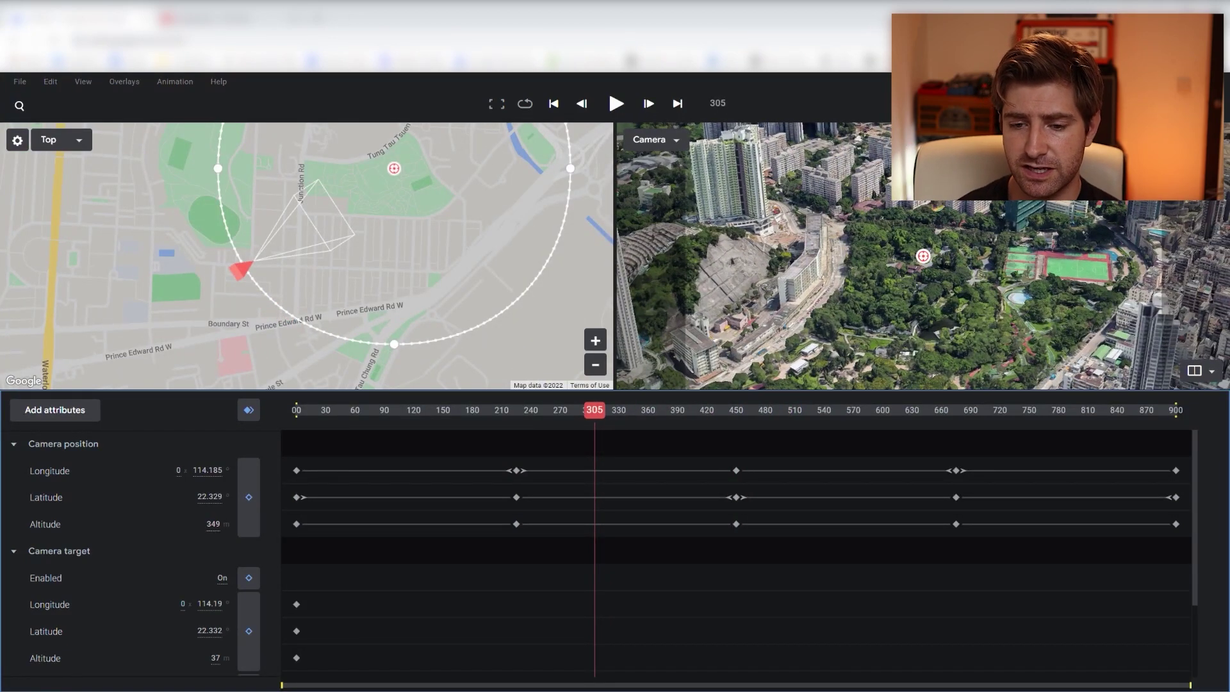
{"action": "left_click_drag", "start_coordinate": [595, 410], "coordinate": [517, 410]}
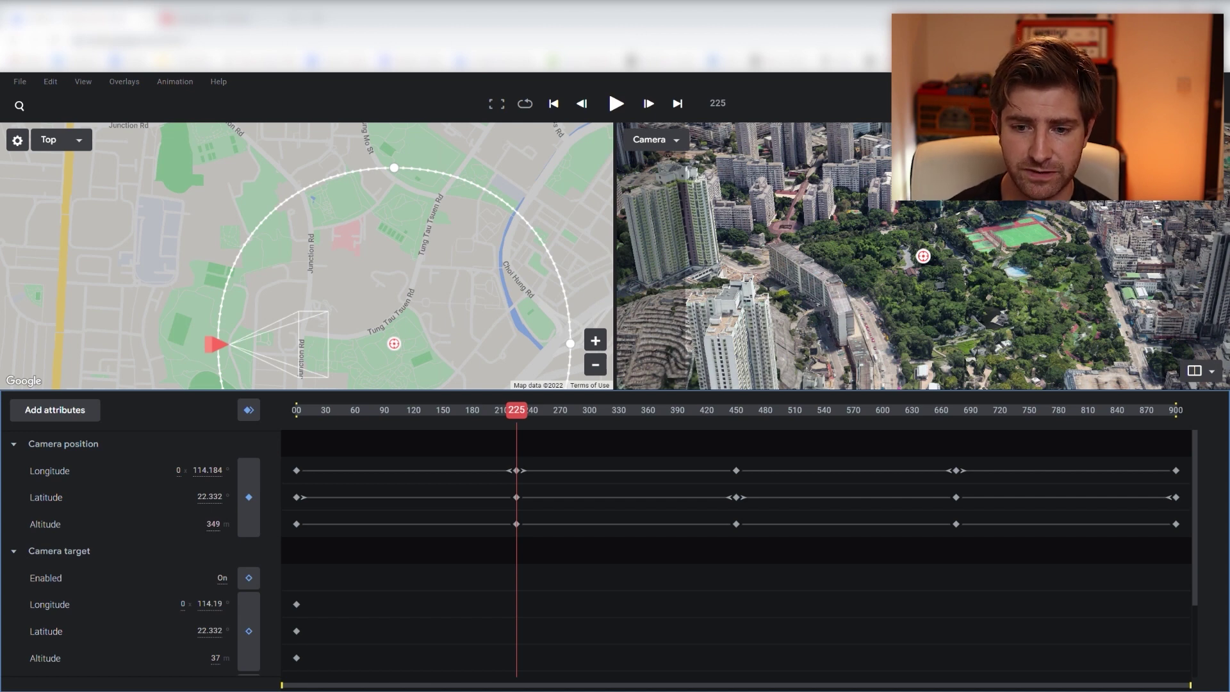
{"action": "left_click_drag", "start_coordinate": [517, 410], "coordinate": [595, 410]}
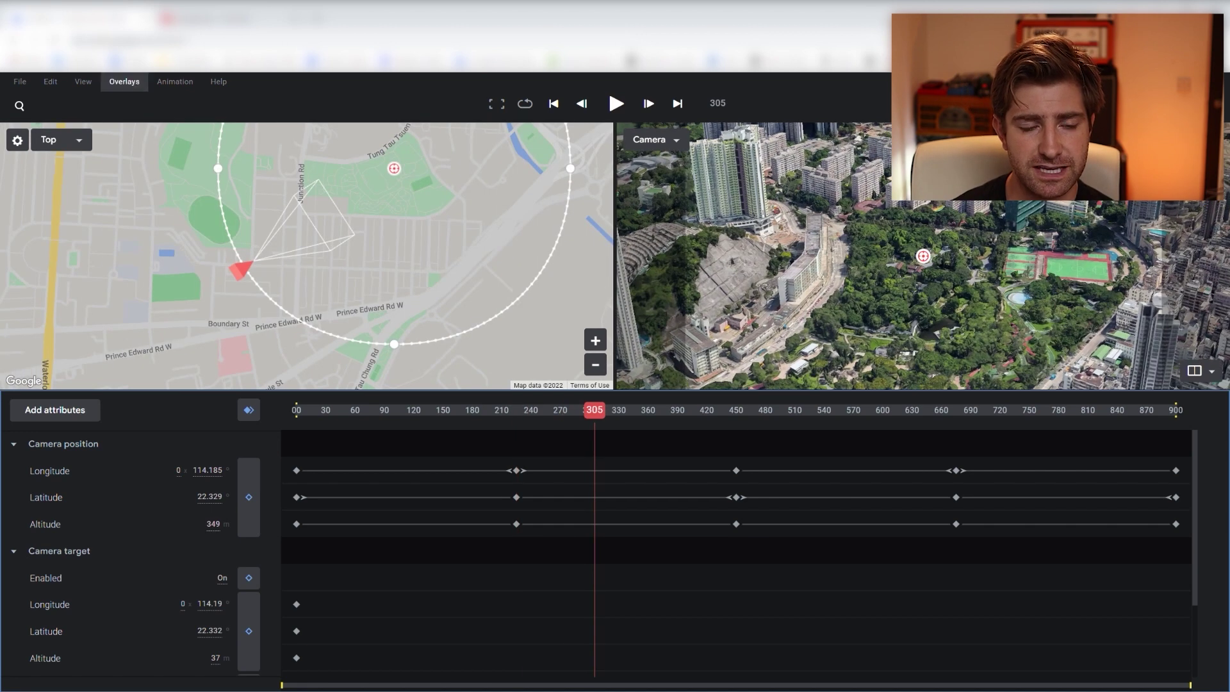
{"action": "left_click", "coordinate": [20, 82]}
{"action": "mouse_move", "coordinate": [51, 81]}
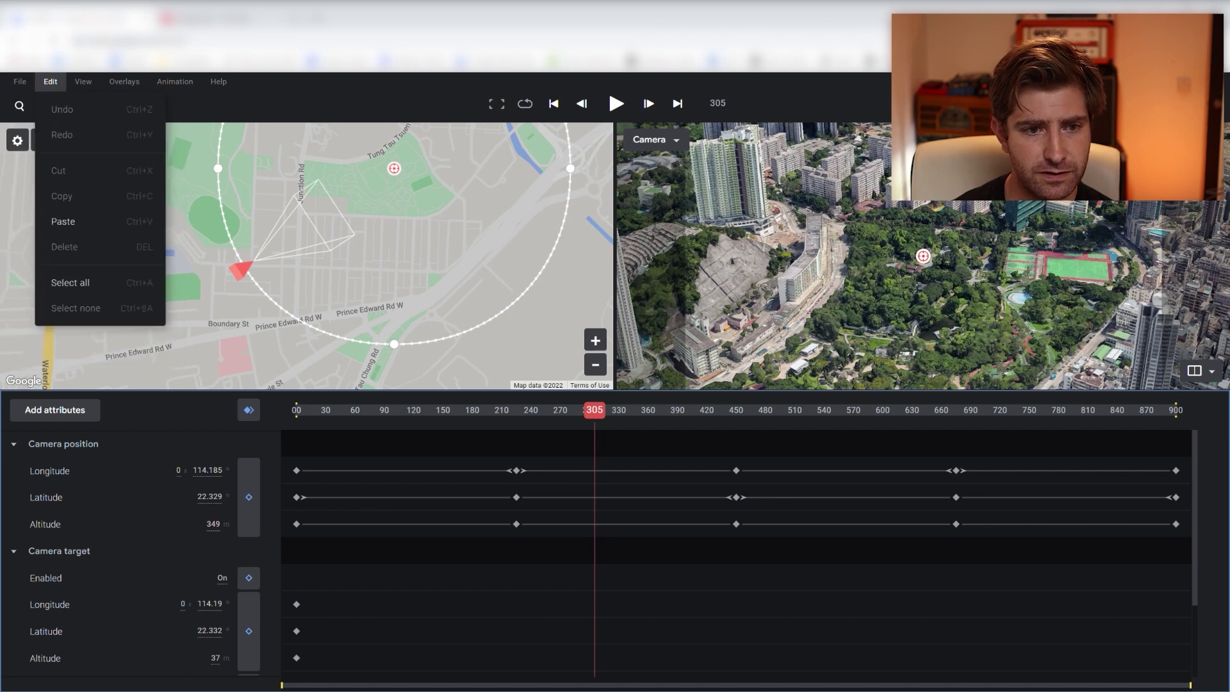
{"action": "mouse_move", "coordinate": [39, 236]}
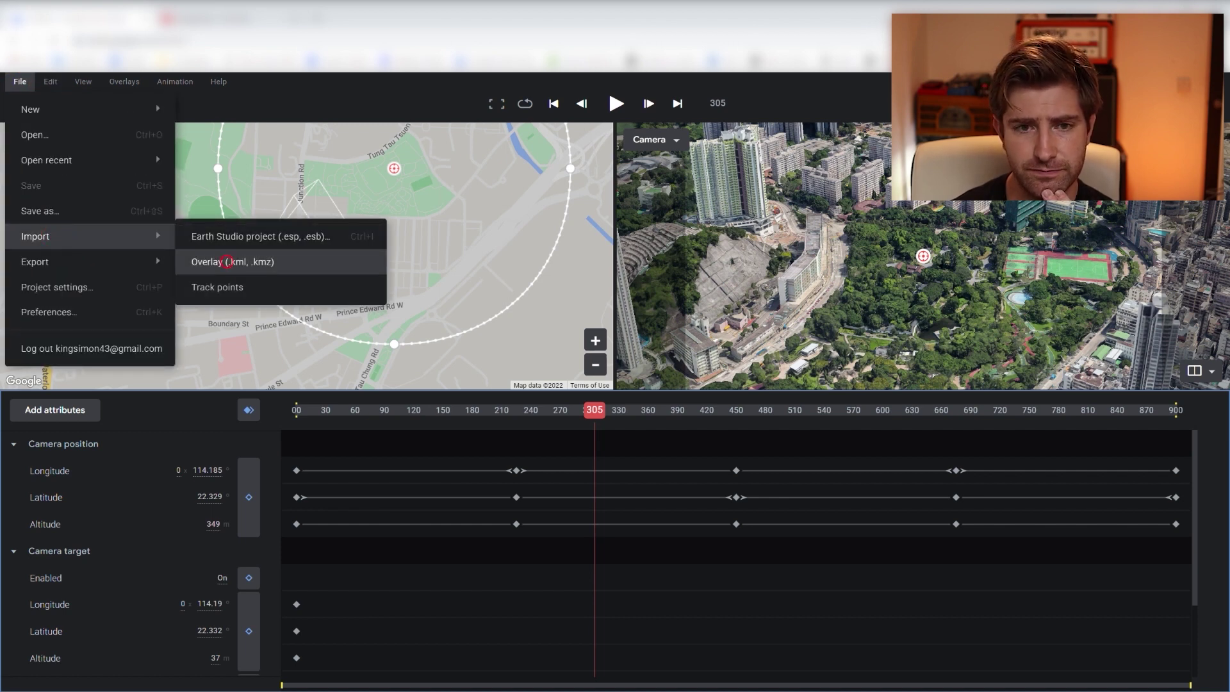
{"action": "left_click", "coordinate": [227, 261]}
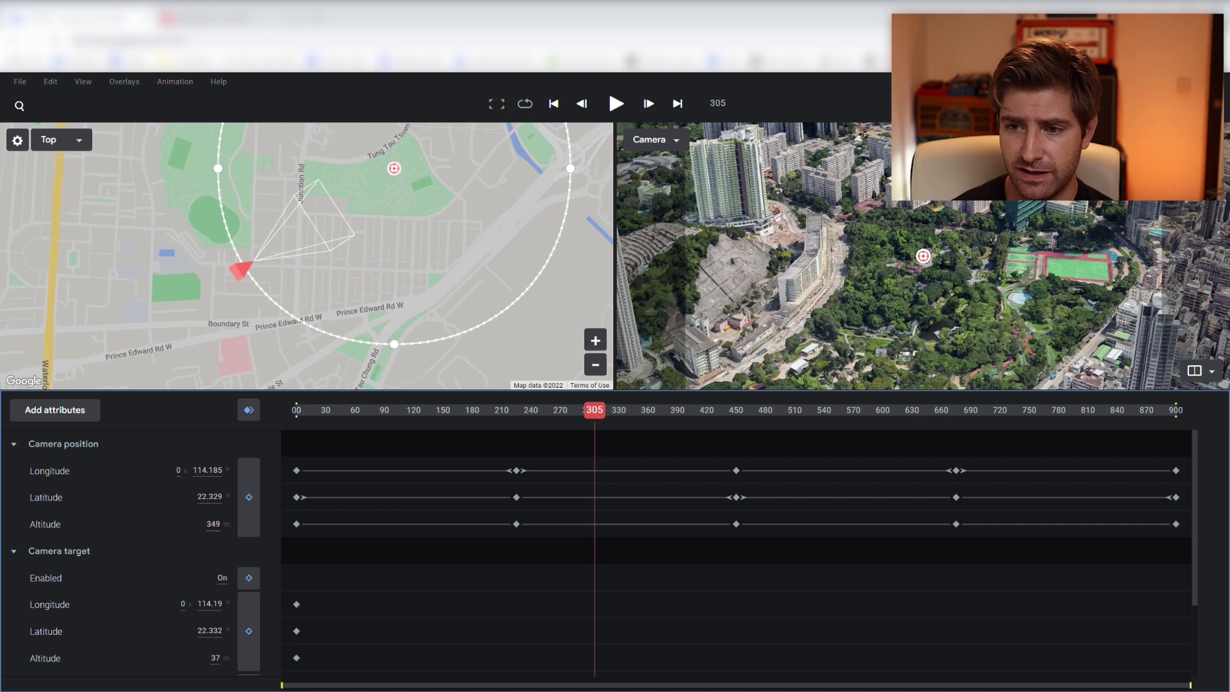
{"action": "left_click_drag", "start_coordinate": [595, 410], "coordinate": [569, 410]}
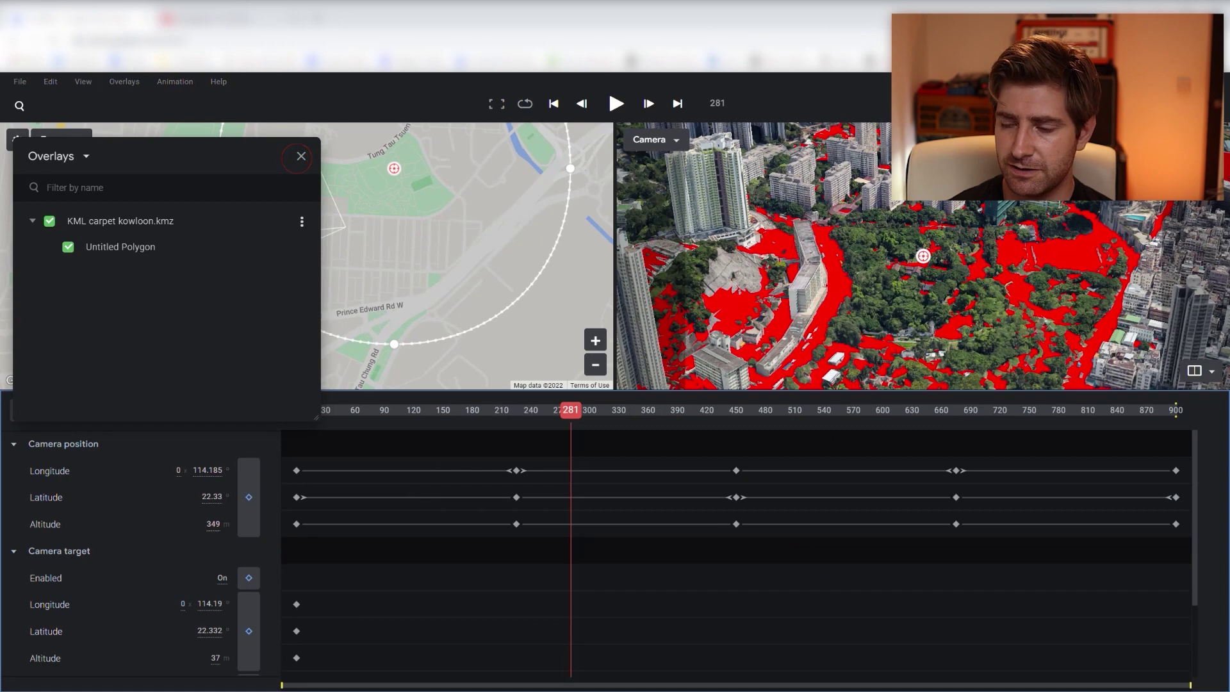
{"action": "left_click", "coordinate": [301, 157]}
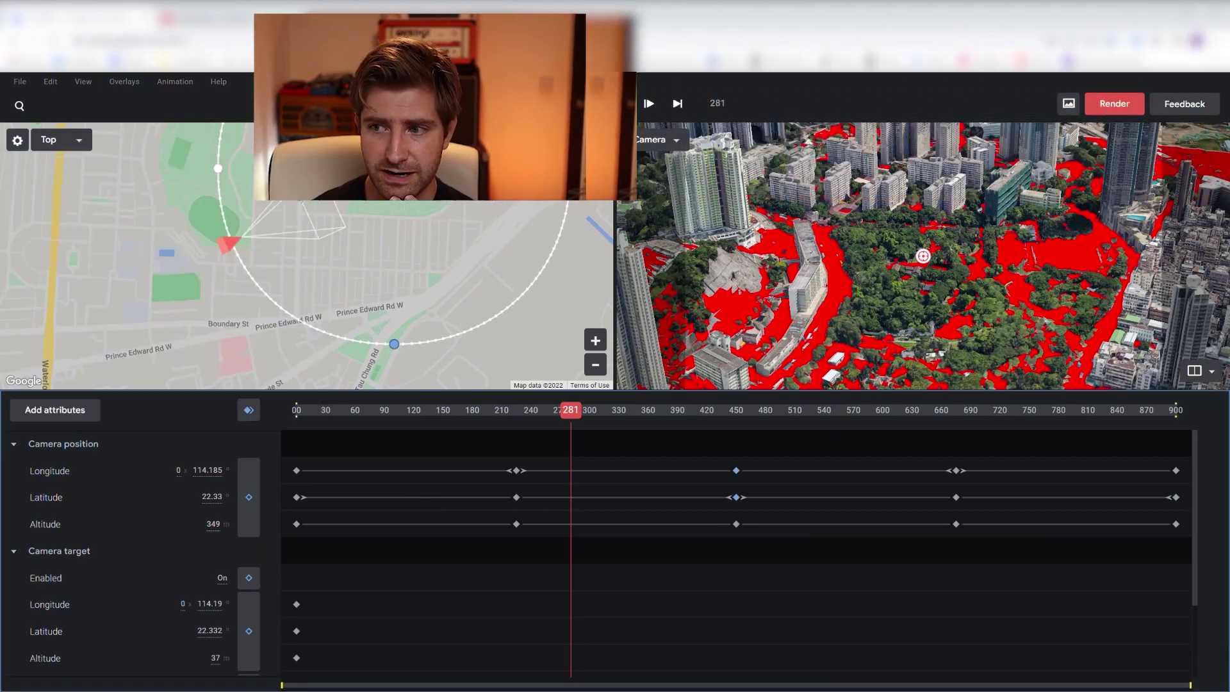
- Set up a new render of the orbit with the overlay, named "kowloon walled city + KML"
{"action": "left_click", "coordinate": [1115, 104]}
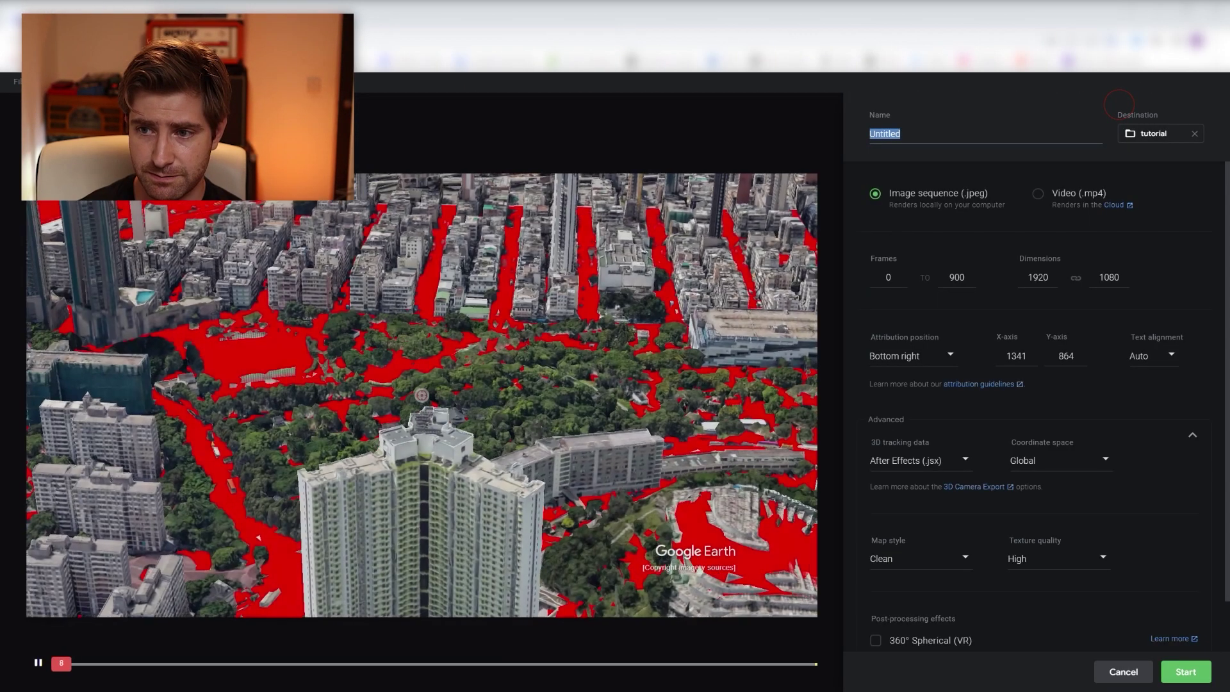
{"action": "type", "text": "k"}
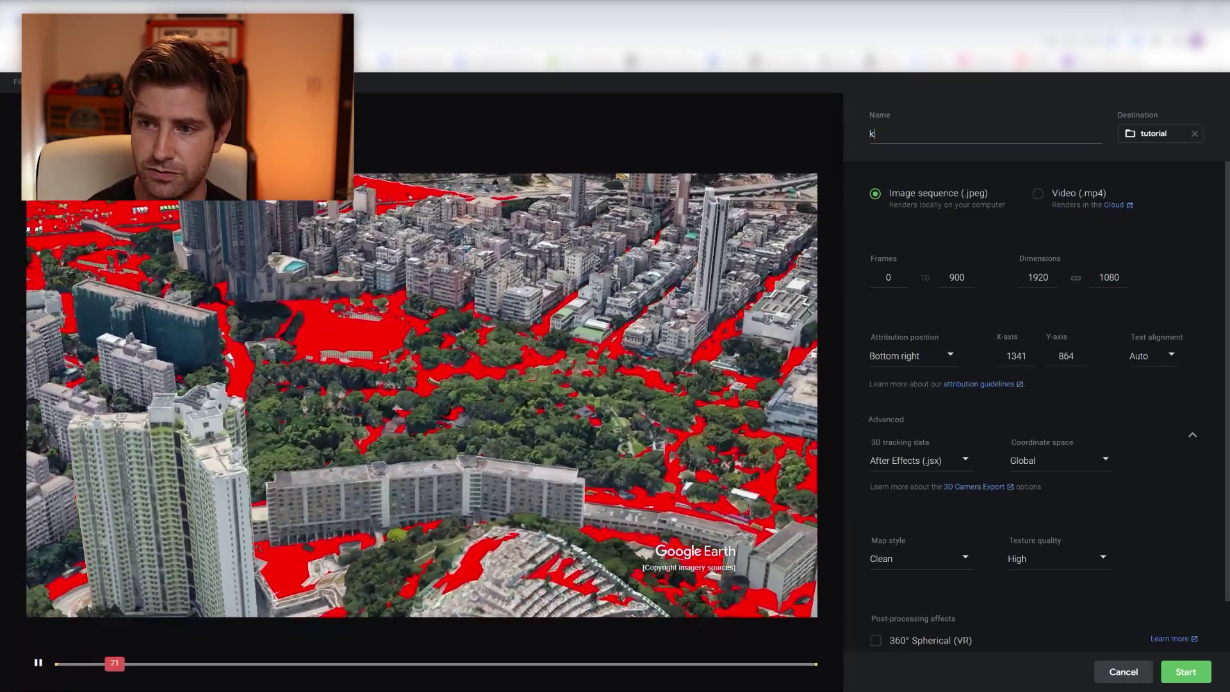
{"action": "type", "text": "owloon walled city "}
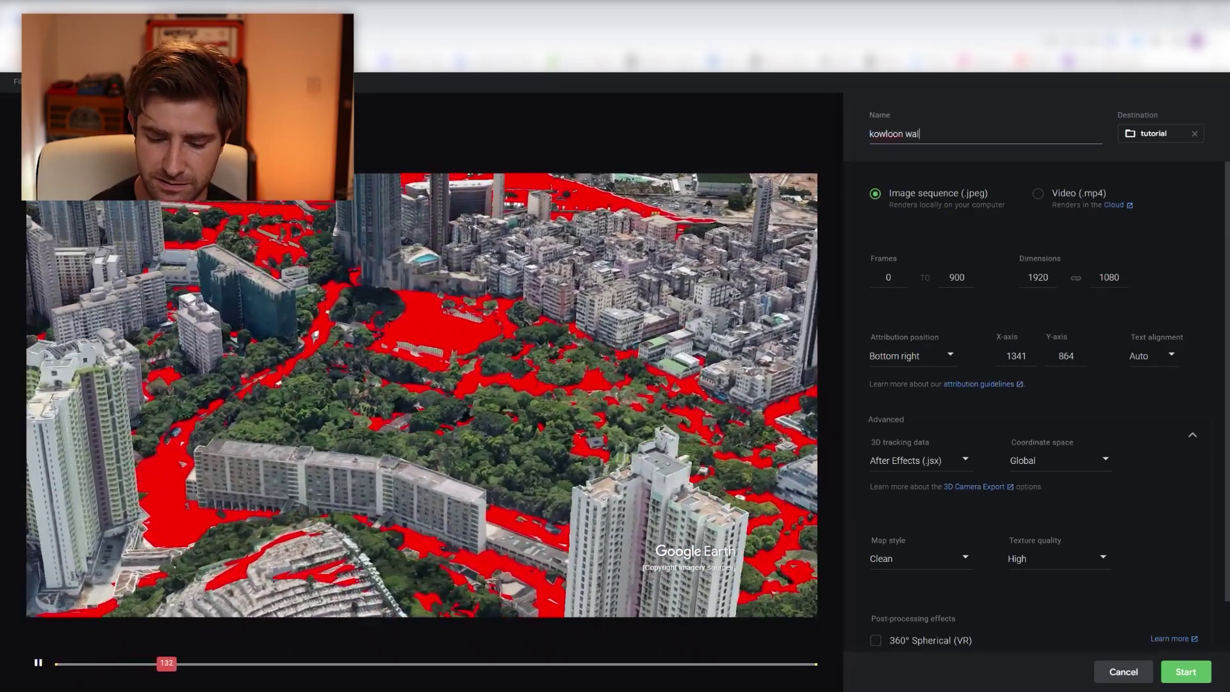
{"action": "type", "text": "+ KML"}
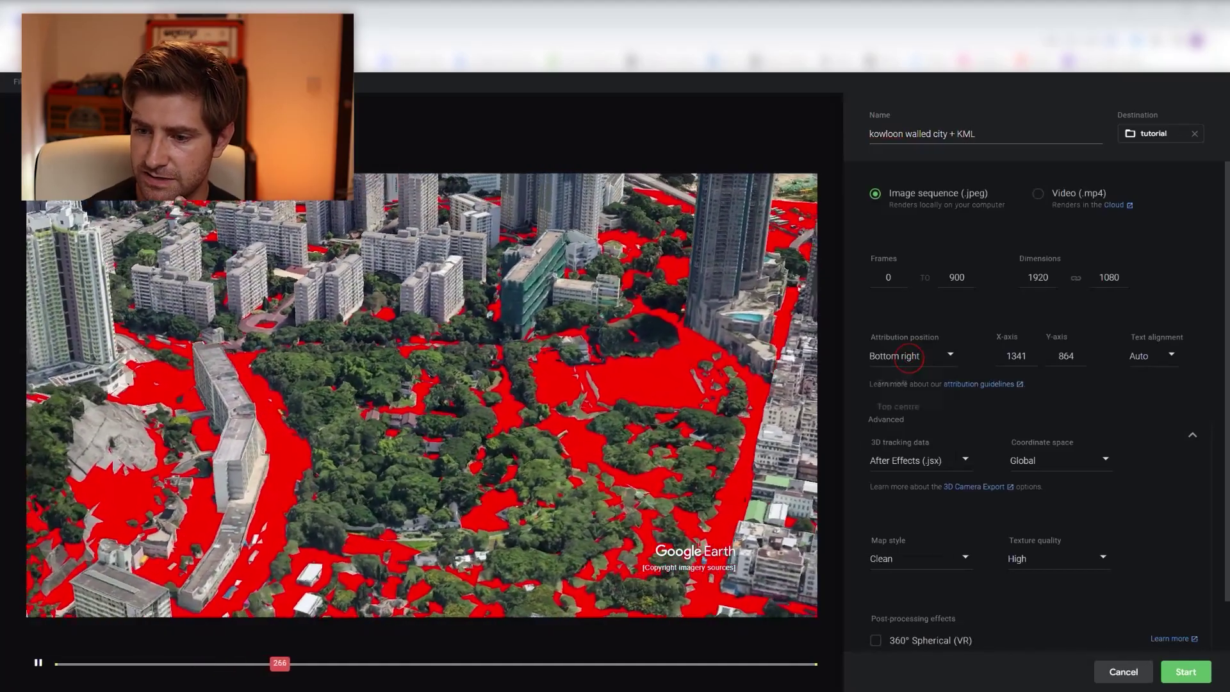
- Render the image sequence at 3840 × 2160 with the attribution position set to Bottom left
{"action": "left_click", "coordinate": [910, 356]}
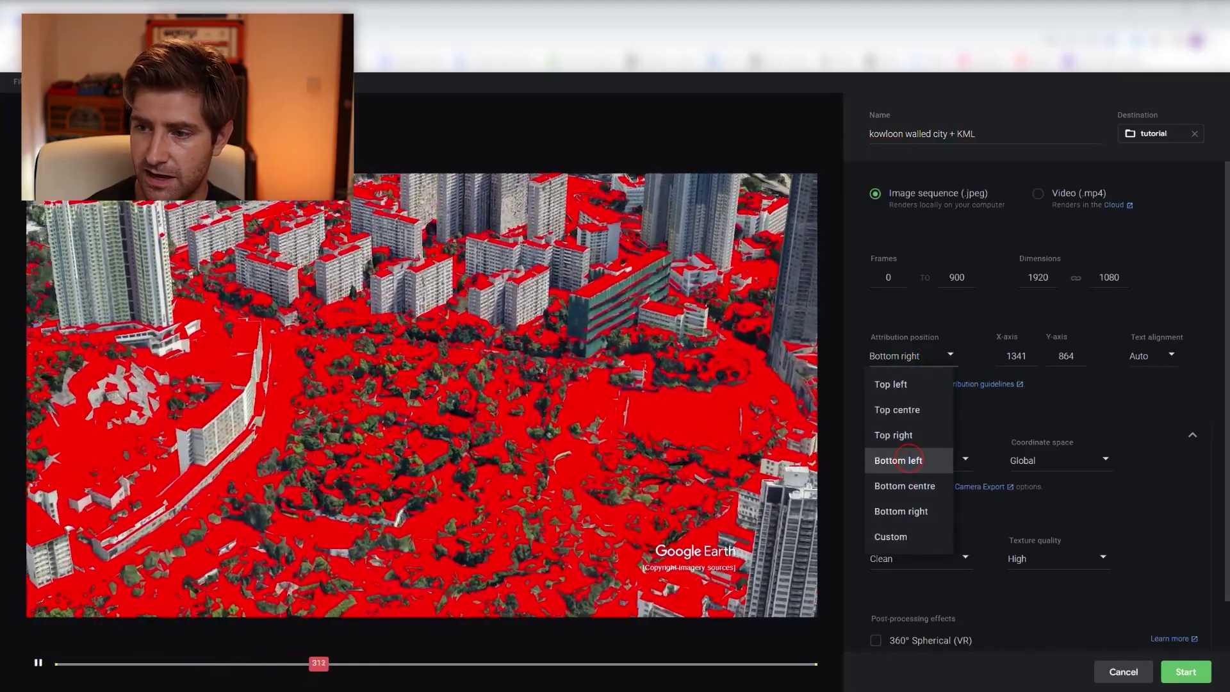
{"action": "left_click", "coordinate": [898, 460]}
{"action": "double_click", "coordinate": [1038, 276]}
{"action": "type", "text": "3840"}
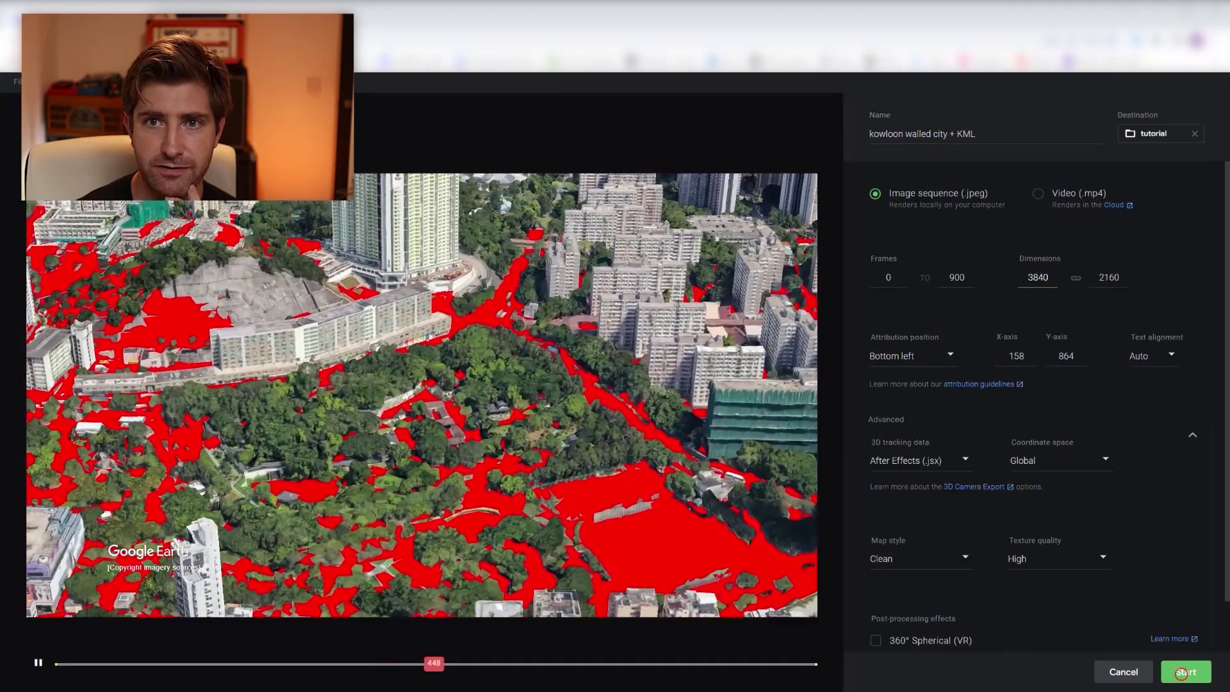
{"action": "left_click", "coordinate": [1182, 676]}
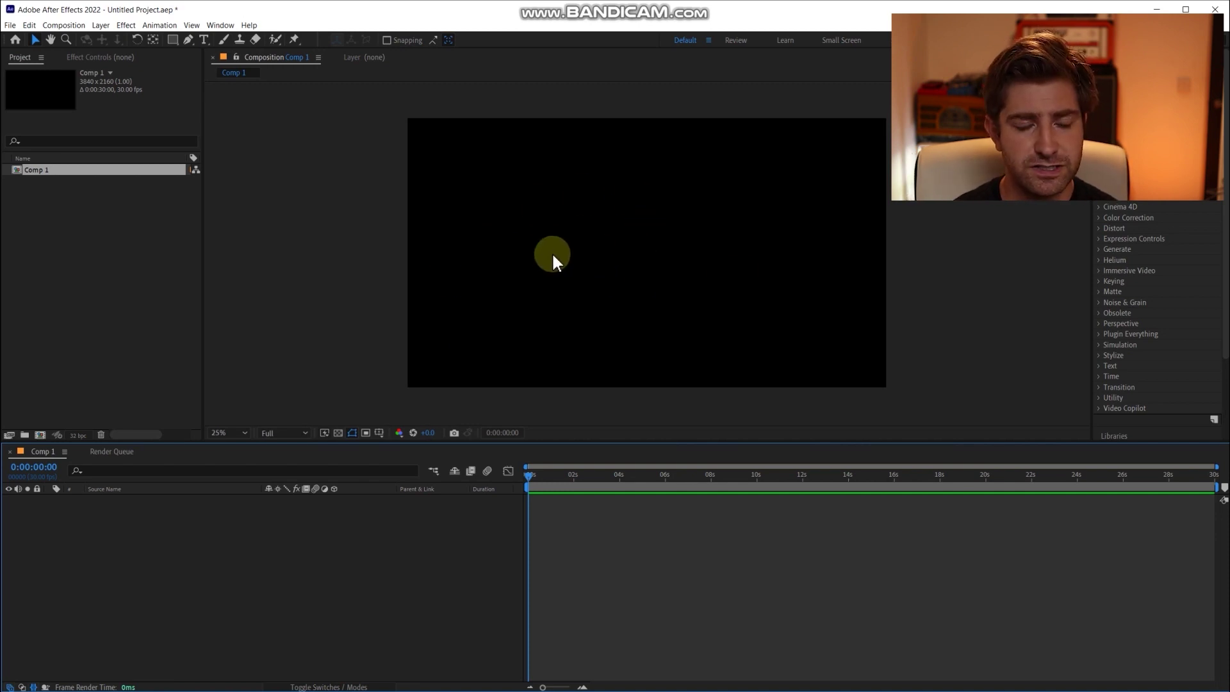
- Run the "kowloon rotate - keylight test" script file from the "personal teqnique using keylight" folder inside the Google earth studio folder
{"action": "left_click", "coordinate": [11, 25]}
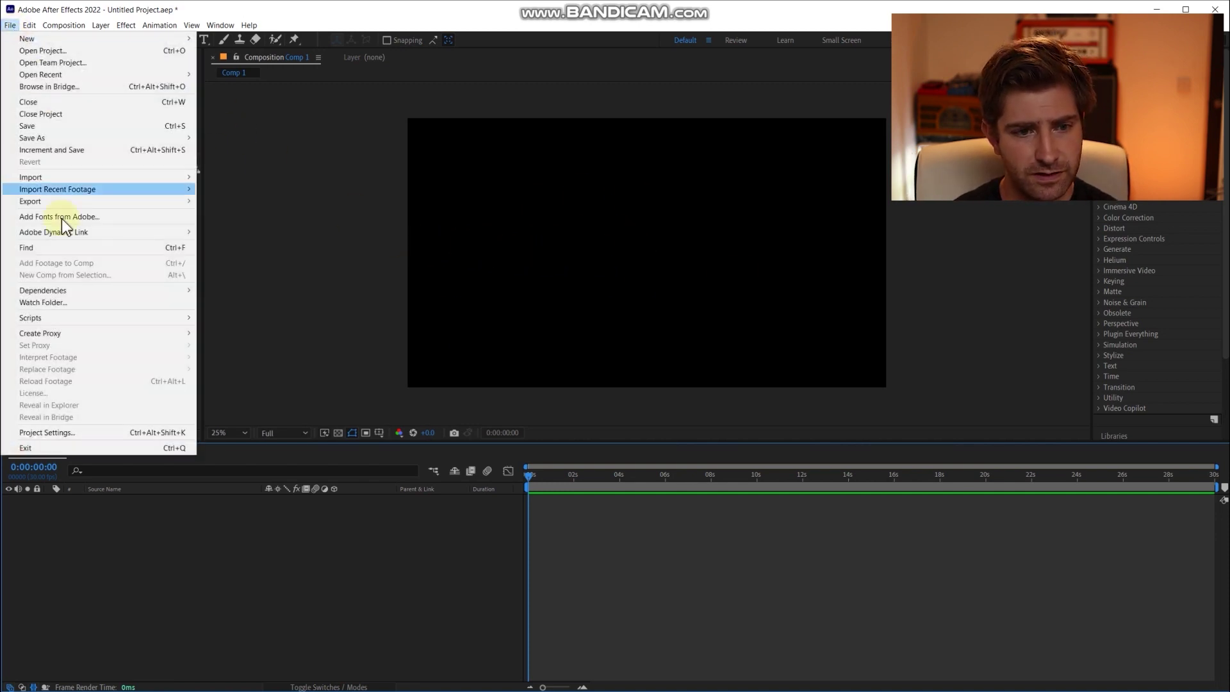
{"action": "mouse_move", "coordinate": [55, 317]}
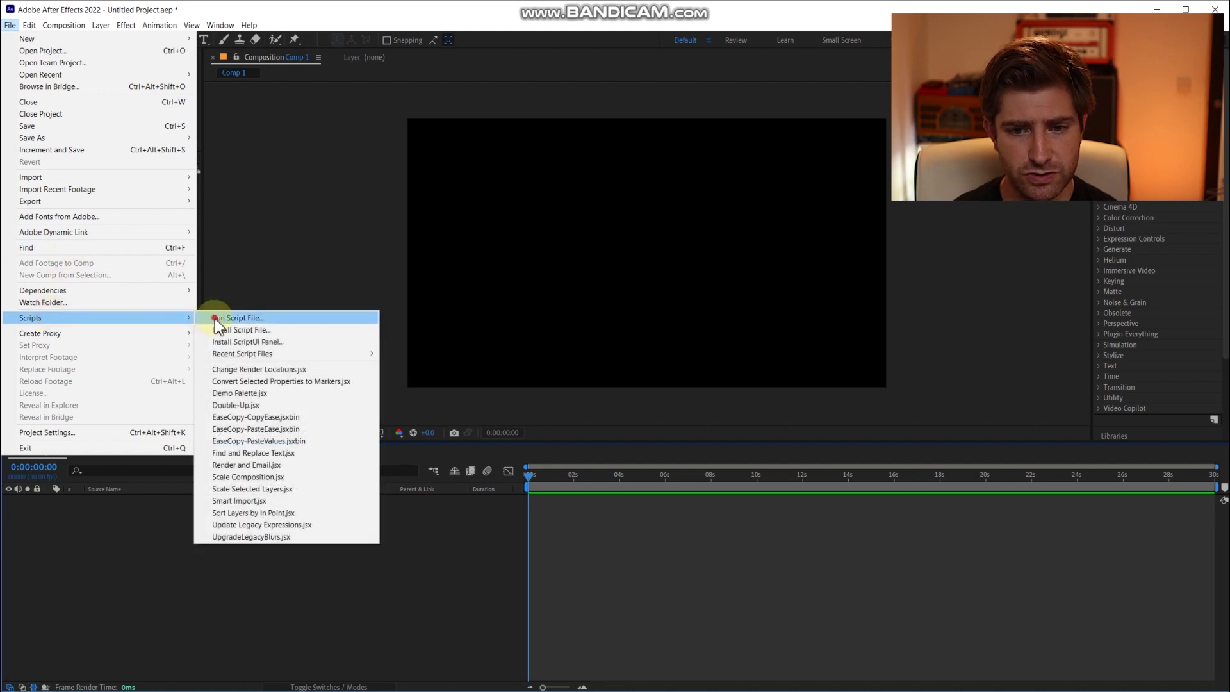
{"action": "left_click", "coordinate": [237, 318]}
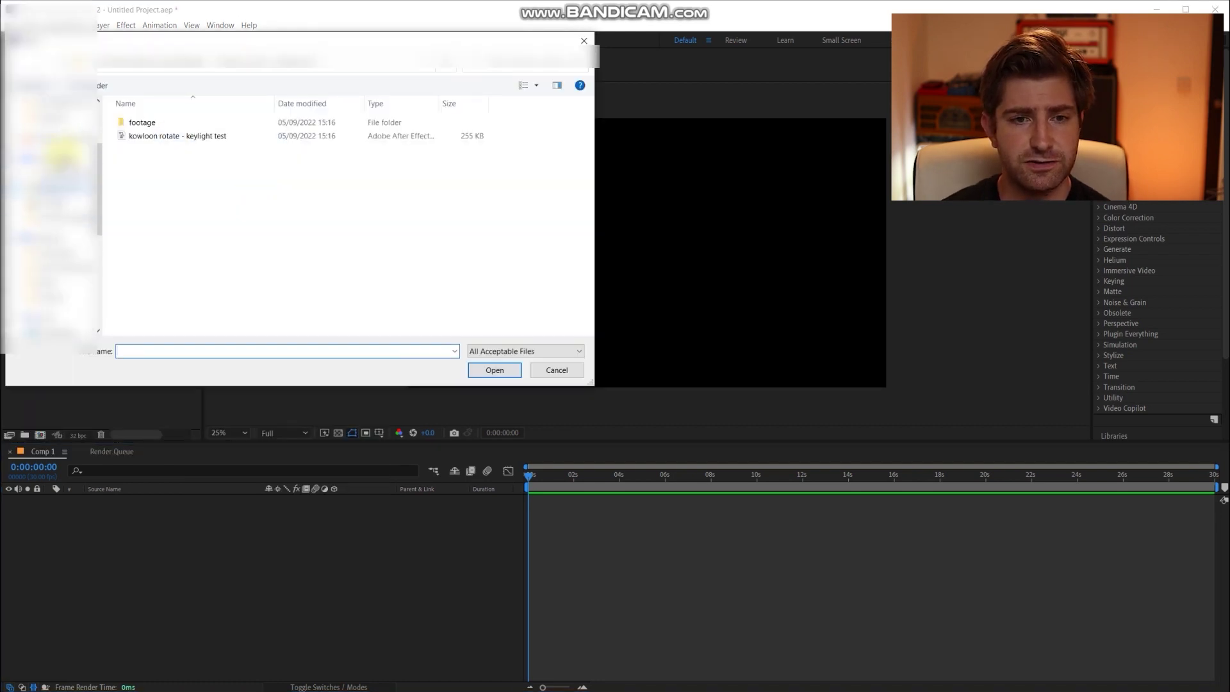
{"action": "left_click", "coordinate": [59, 116]}
{"action": "left_click", "coordinate": [166, 164]}
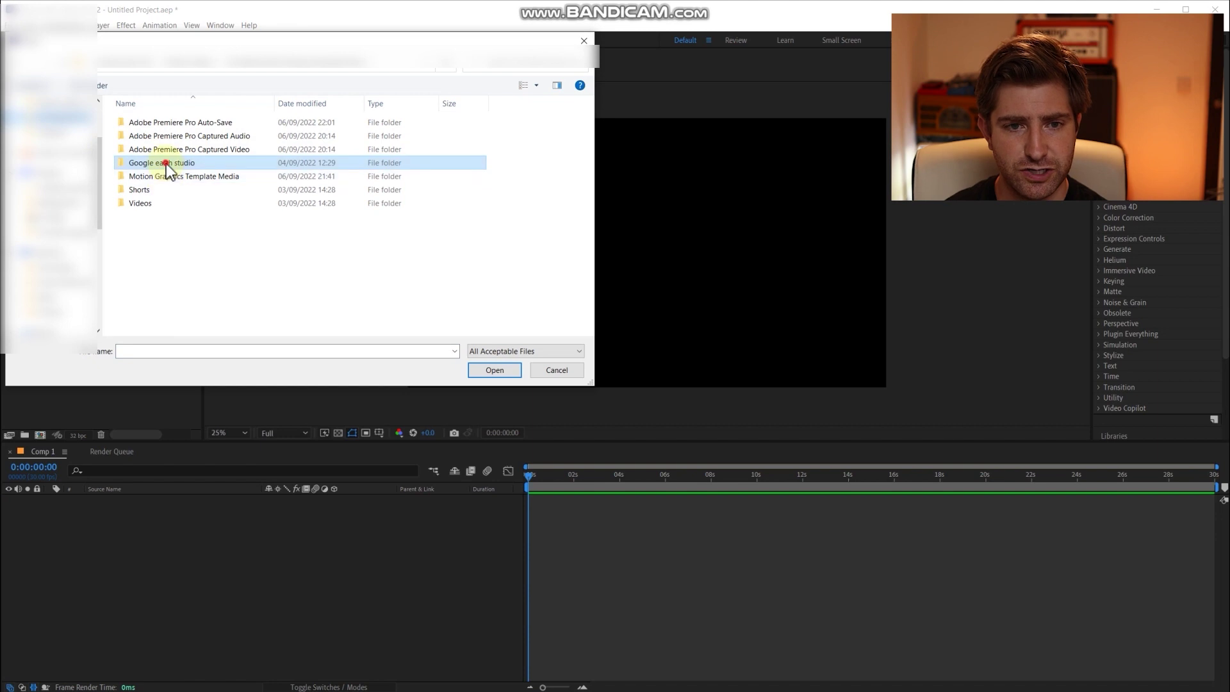
{"action": "double_click", "coordinate": [165, 164]}
{"action": "double_click", "coordinate": [160, 164]}
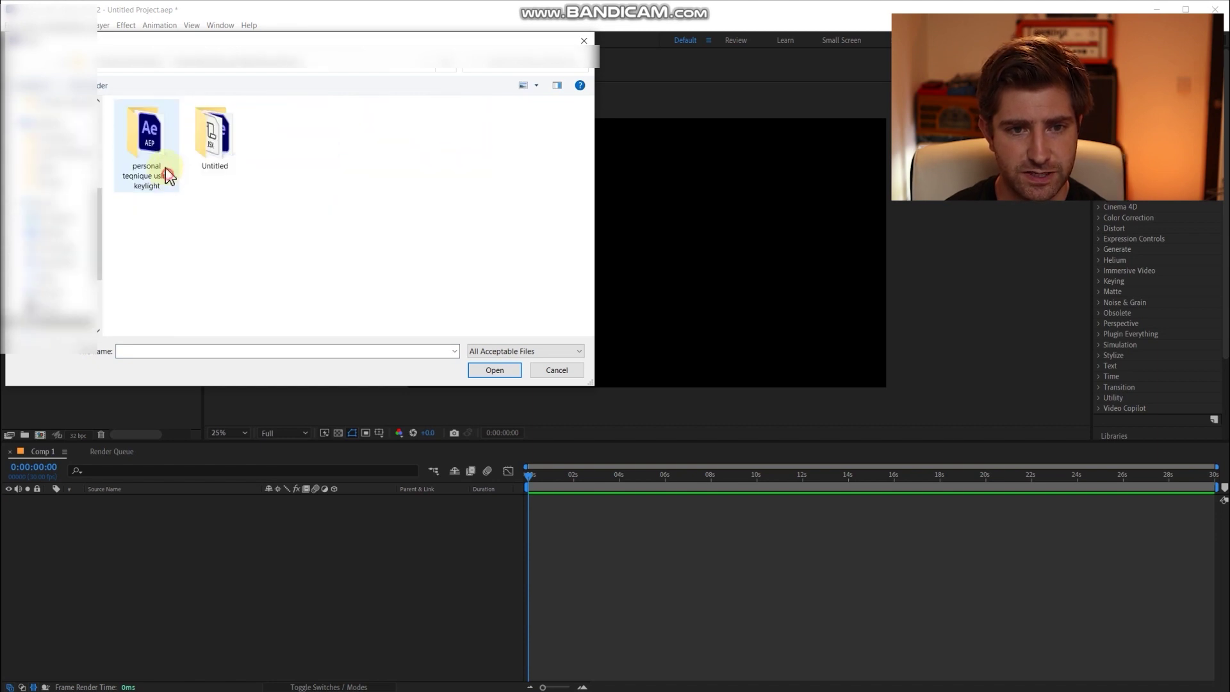
{"action": "double_click", "coordinate": [149, 140]}
{"action": "double_click", "coordinate": [162, 123]}
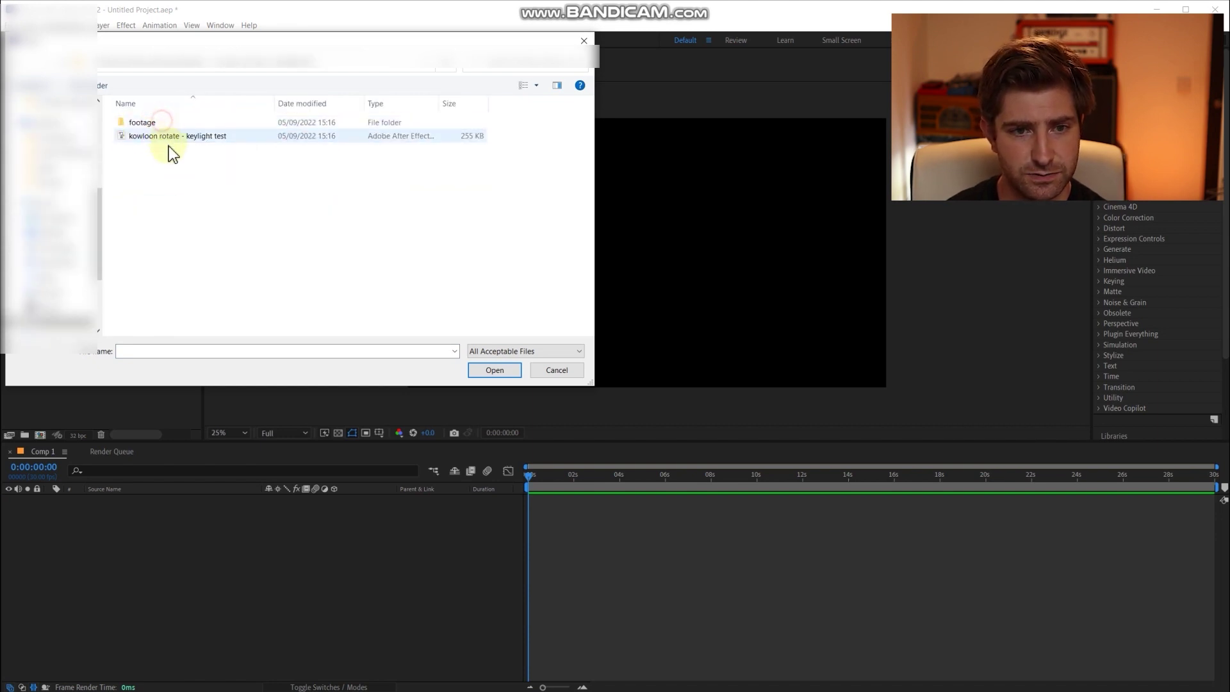
{"action": "double_click", "coordinate": [156, 142]}
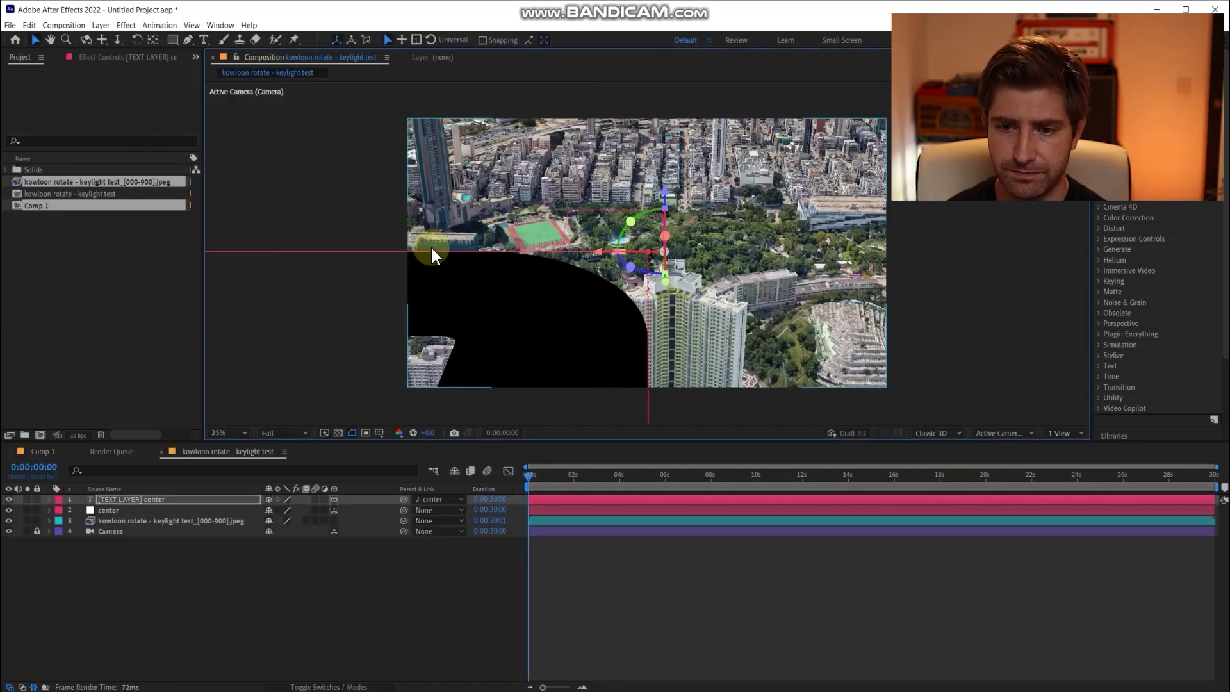
- Delete the "[TEXT LAYER] center" layer from the kowloon rotate - keylight test composition
{"action": "left_click", "coordinate": [282, 552]}
{"action": "left_click", "coordinate": [164, 499]}
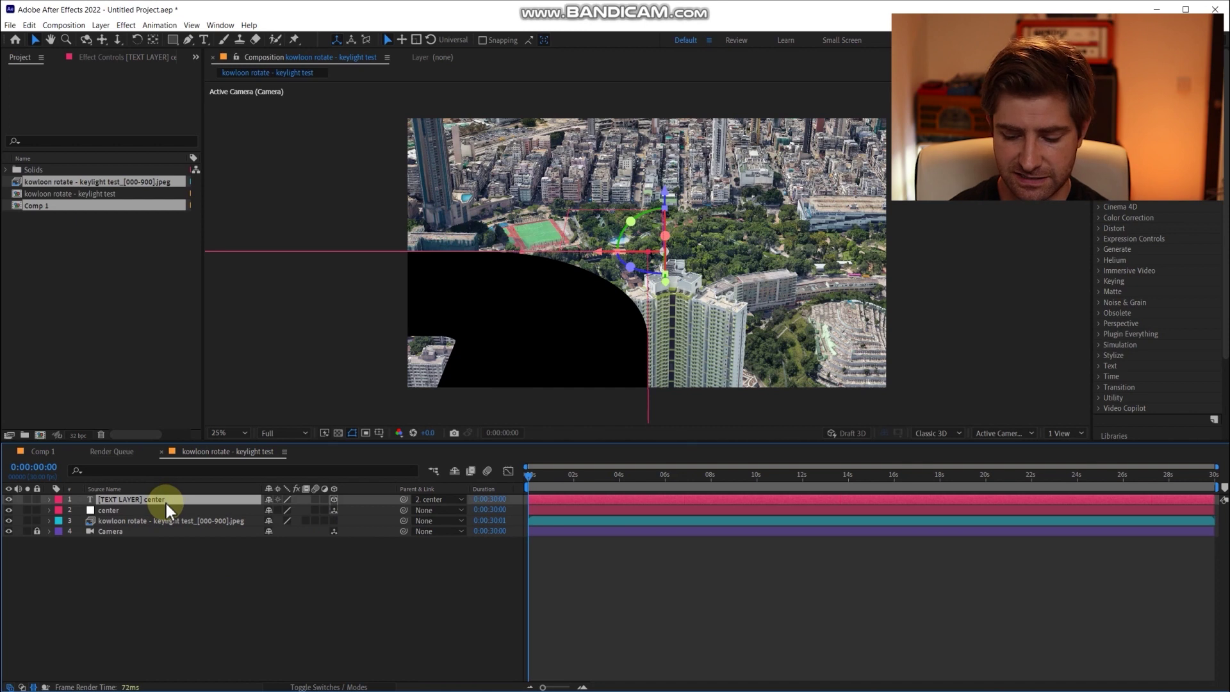
{"action": "key", "text": "Delete"}
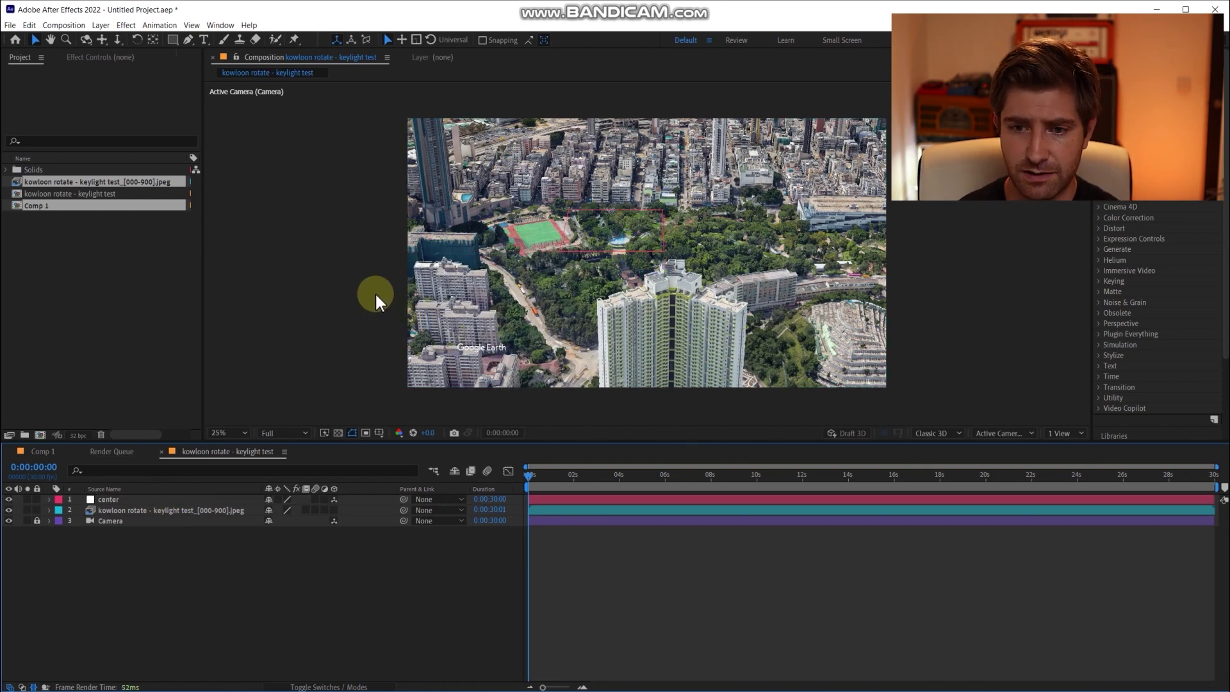
- Move the playhead to 0:00:08:12 and select the center null layer
{"action": "left_click_drag", "start_coordinate": [567, 481], "coordinate": [720, 475]}
{"action": "left_click", "coordinate": [702, 270]}
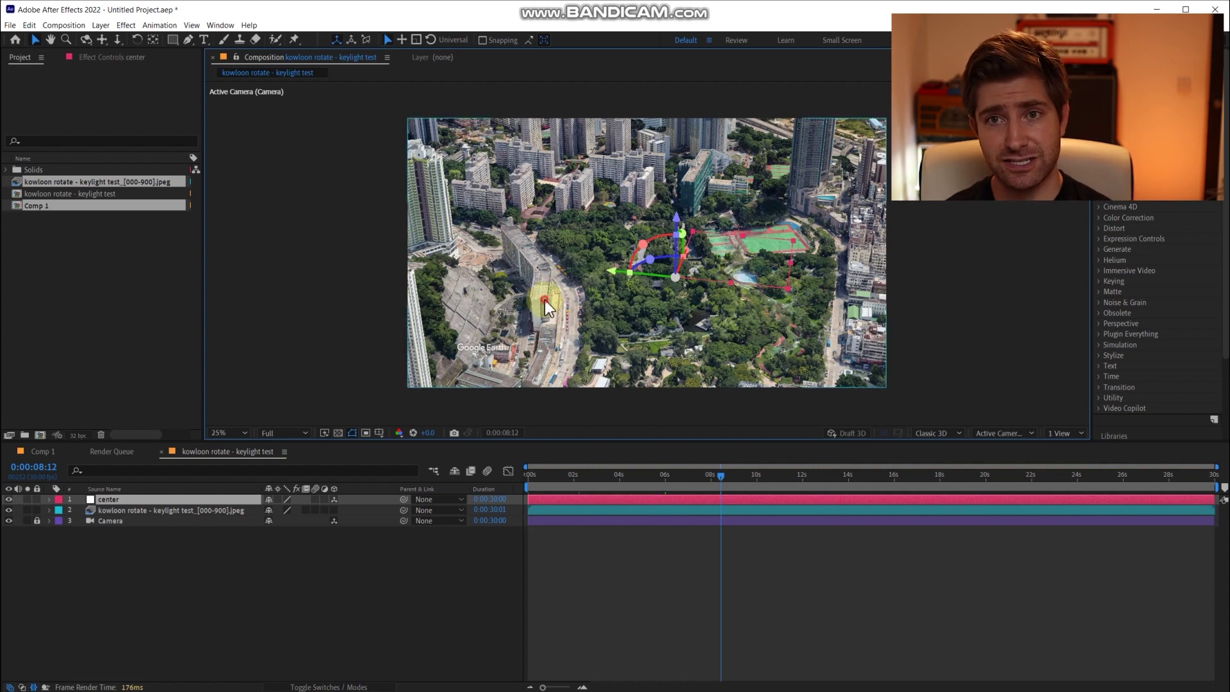
{"action": "left_click", "coordinate": [507, 287]}
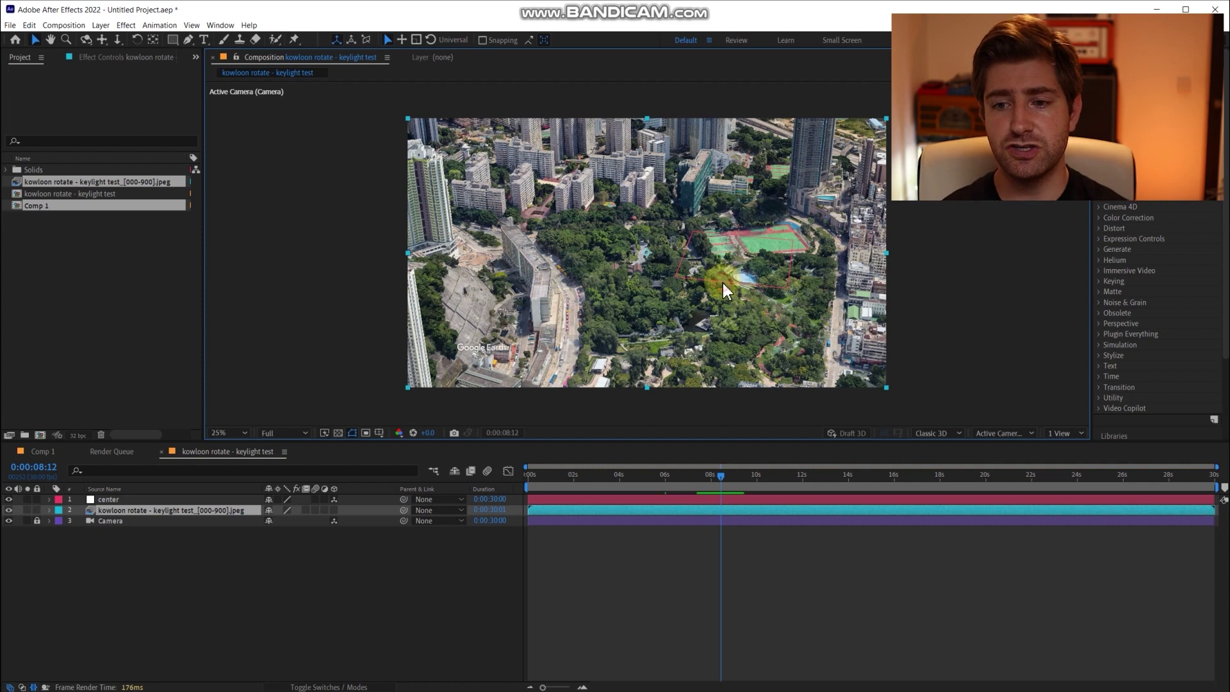
{"action": "left_click", "coordinate": [636, 499]}
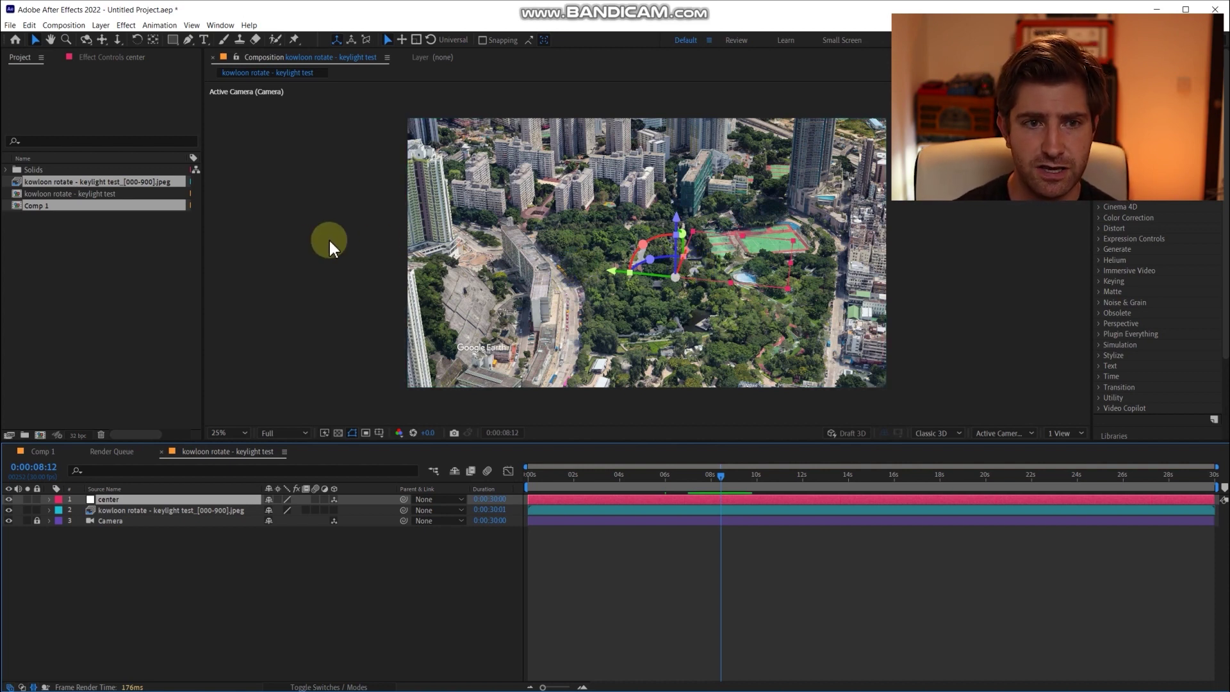
- With no layer selected, draw a closed red-filled shape around the park outline using the Pen tool
{"action": "left_click", "coordinate": [188, 40]}
{"action": "left_click", "coordinate": [349, 605]}
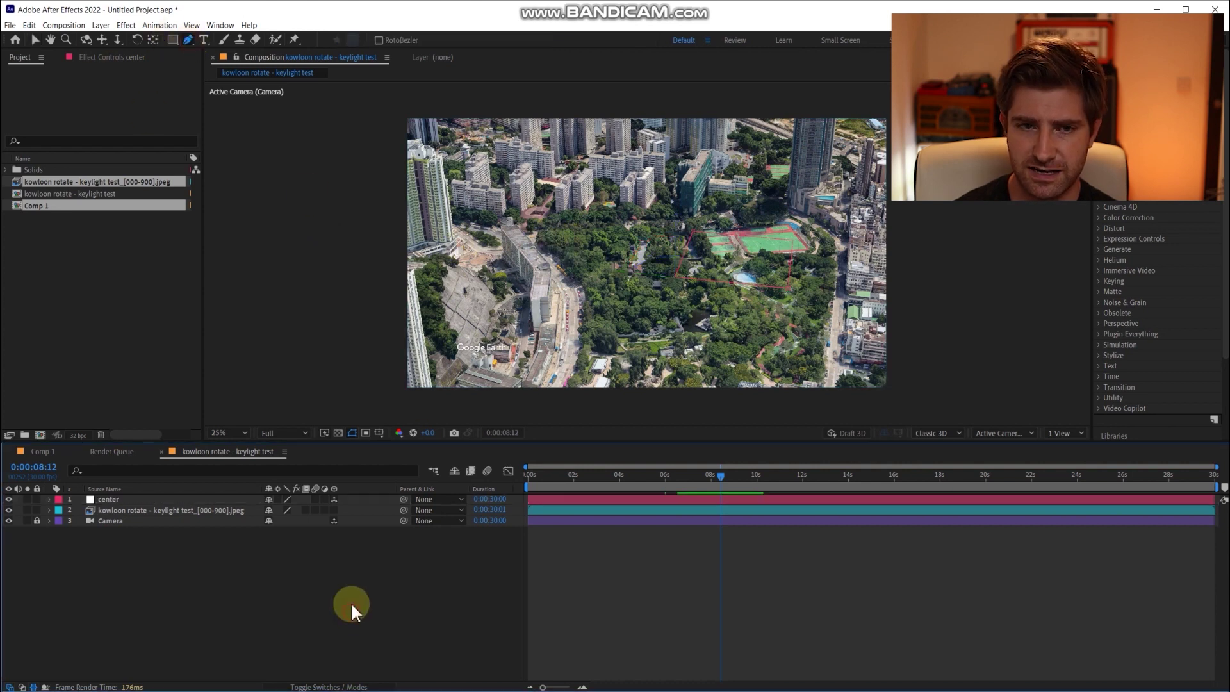
{"action": "left_click", "coordinate": [544, 245]}
{"action": "left_click", "coordinate": [581, 304]}
{"action": "left_click", "coordinate": [557, 408]}
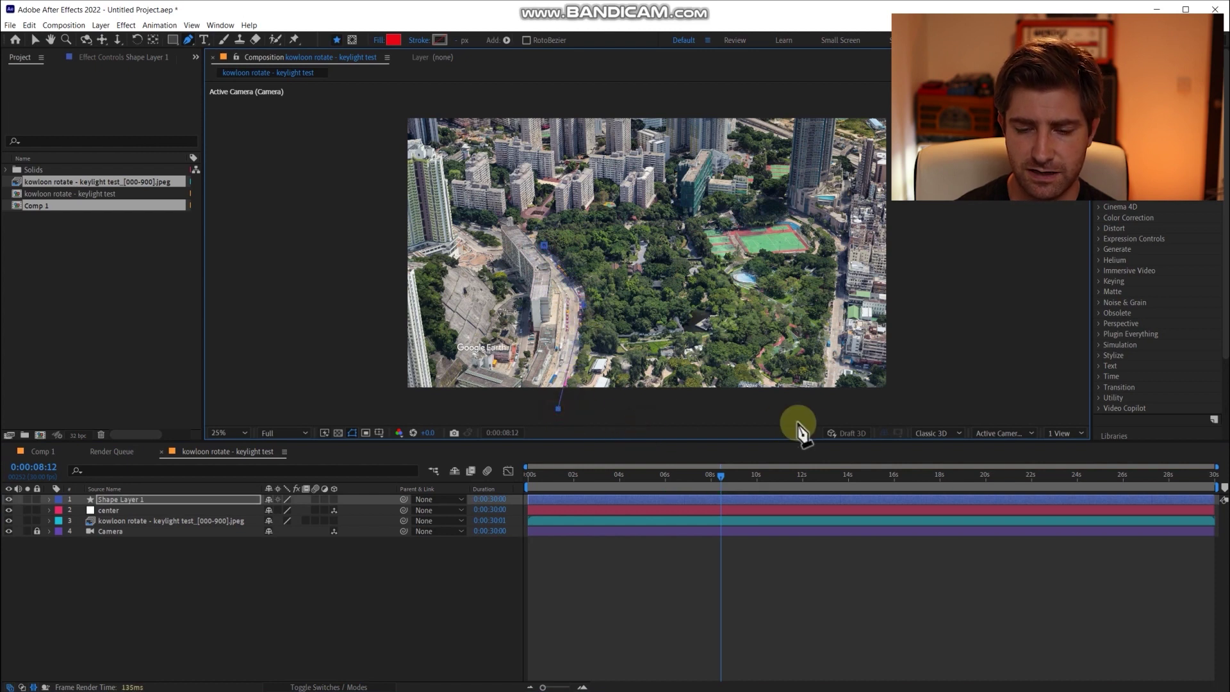
{"action": "left_click", "coordinate": [819, 410]}
{"action": "left_click", "coordinate": [832, 305]}
{"action": "left_click", "coordinate": [831, 242]}
{"action": "left_click", "coordinate": [770, 204]}
{"action": "left_click", "coordinate": [529, 220]}
{"action": "left_click", "coordinate": [544, 246]}
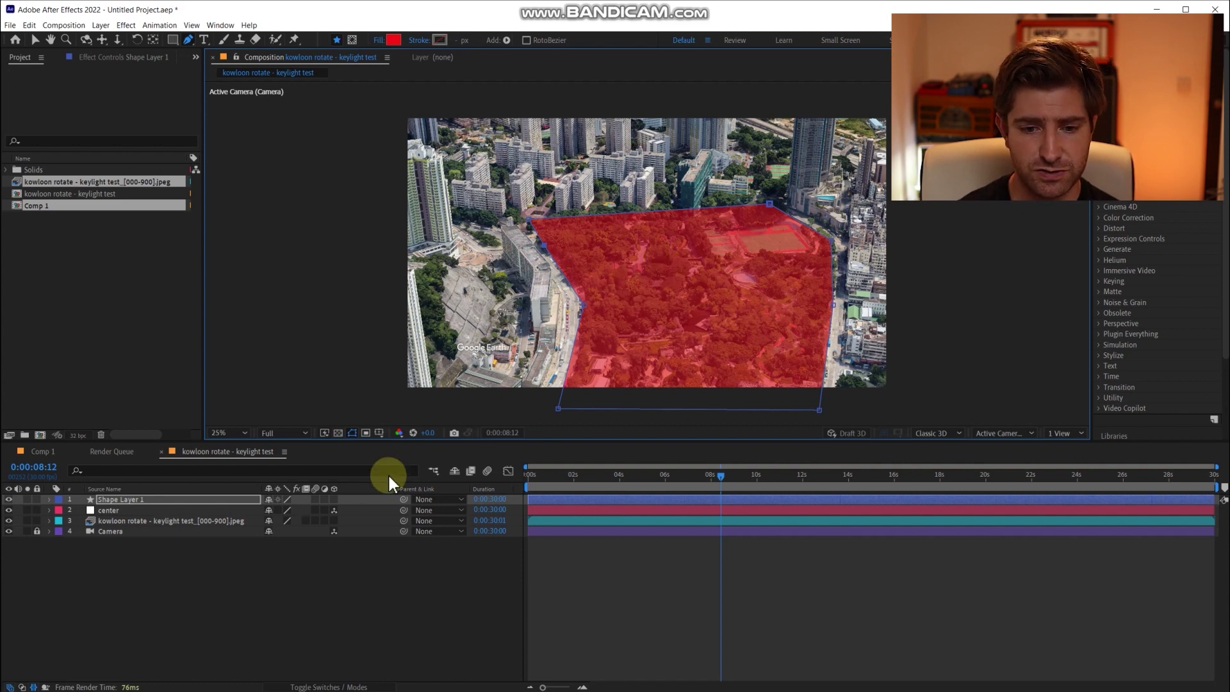
- Make the shape layer 3D and parent it to the center null
{"action": "left_click", "coordinate": [334, 499]}
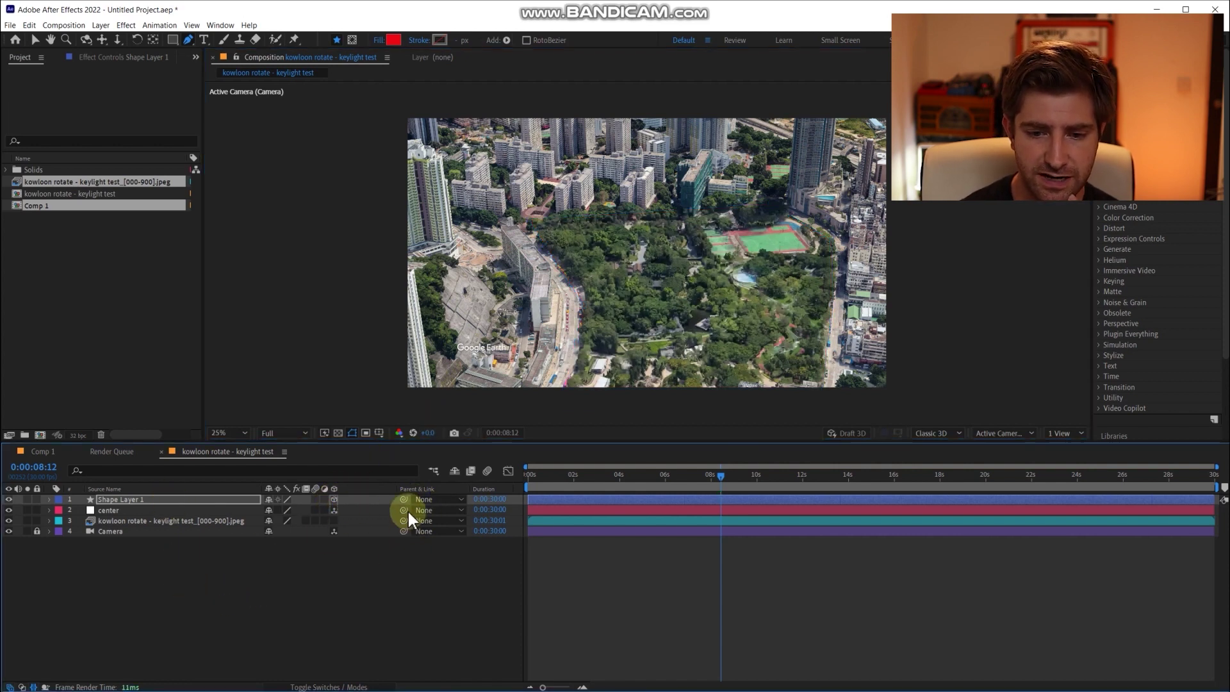
{"action": "left_click_drag", "start_coordinate": [403, 499], "coordinate": [168, 509]}
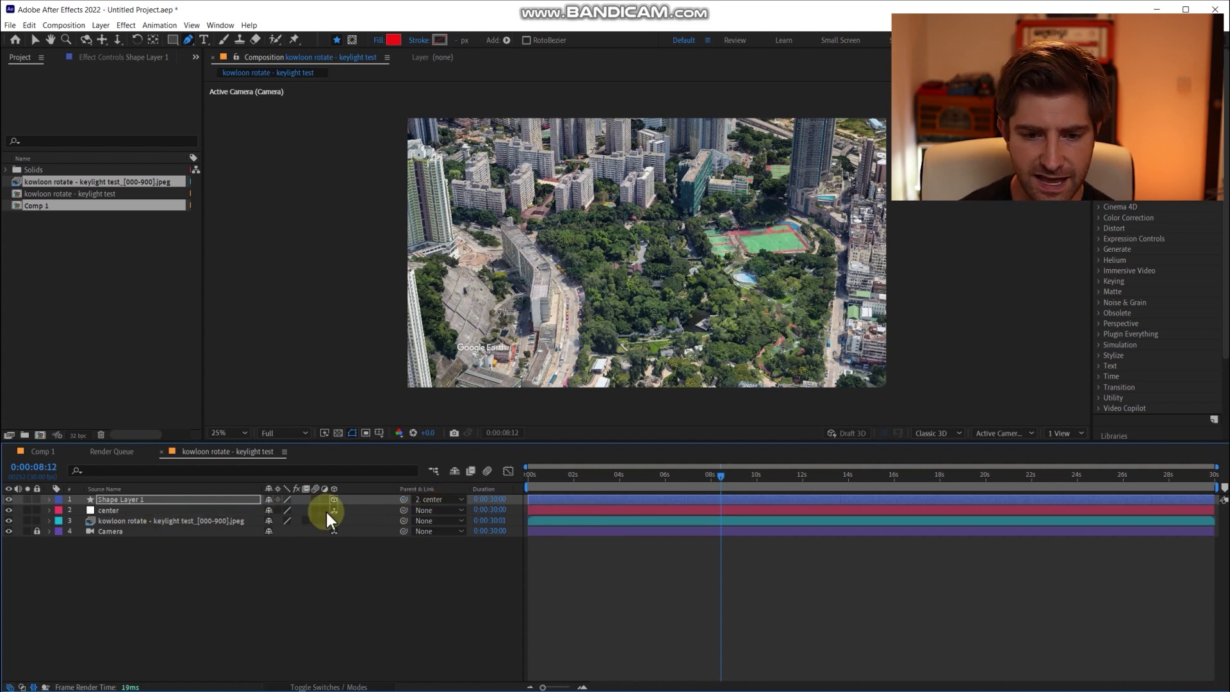
- Set the shape layer's position to 0, 0, 0
{"action": "key", "text": "p"}
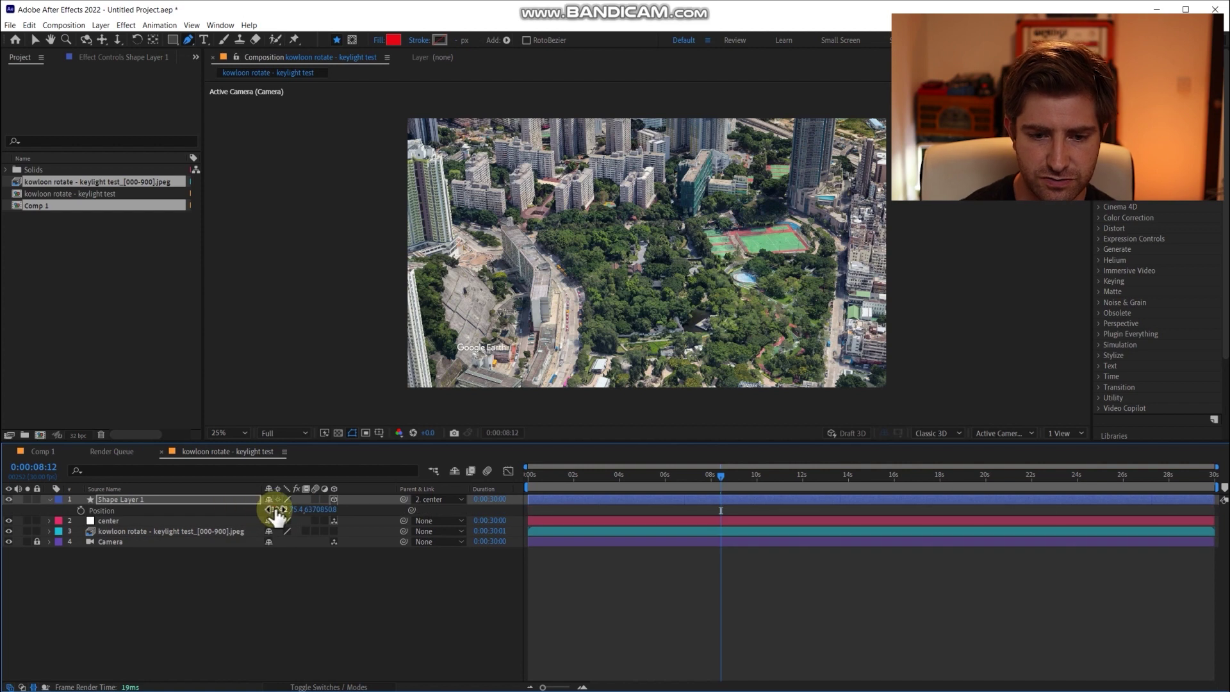
{"action": "left_click", "coordinate": [311, 510]}
{"action": "type", "text": "0"}
{"action": "key", "text": "Return"}
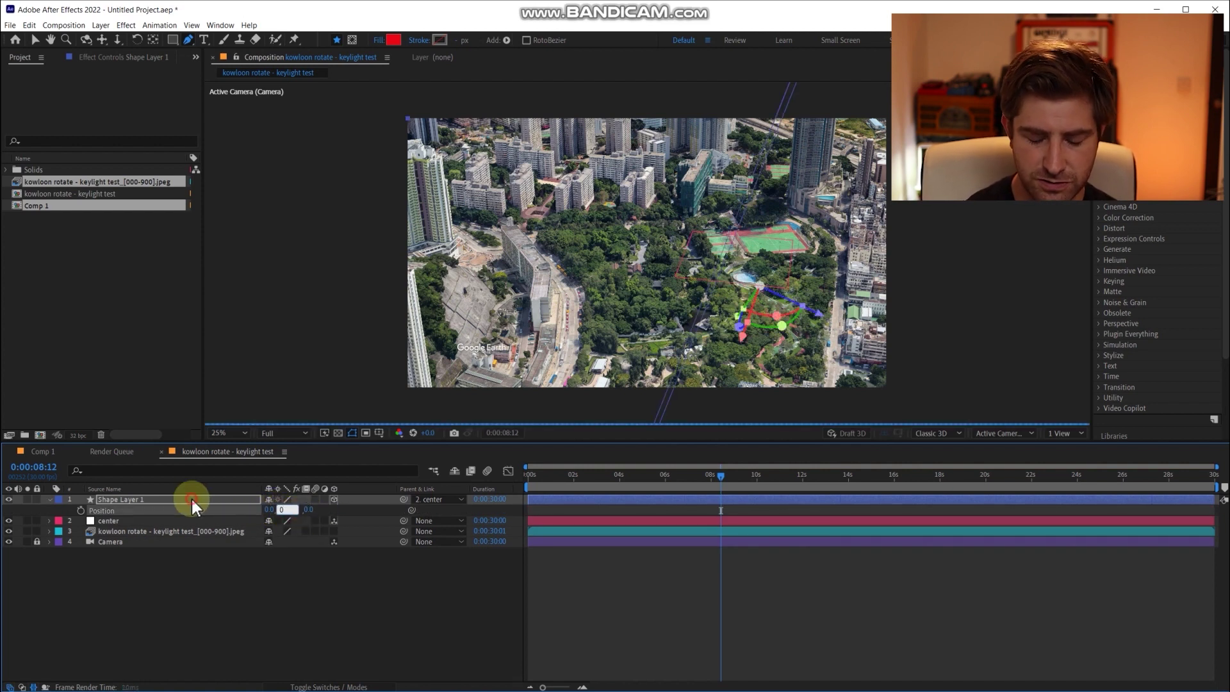
{"action": "key", "text": "Return"}
- Set the shape layer's orientation to 0°, 0°, 0°
{"action": "key", "text": "r"}
{"action": "left_click", "coordinate": [276, 509]}
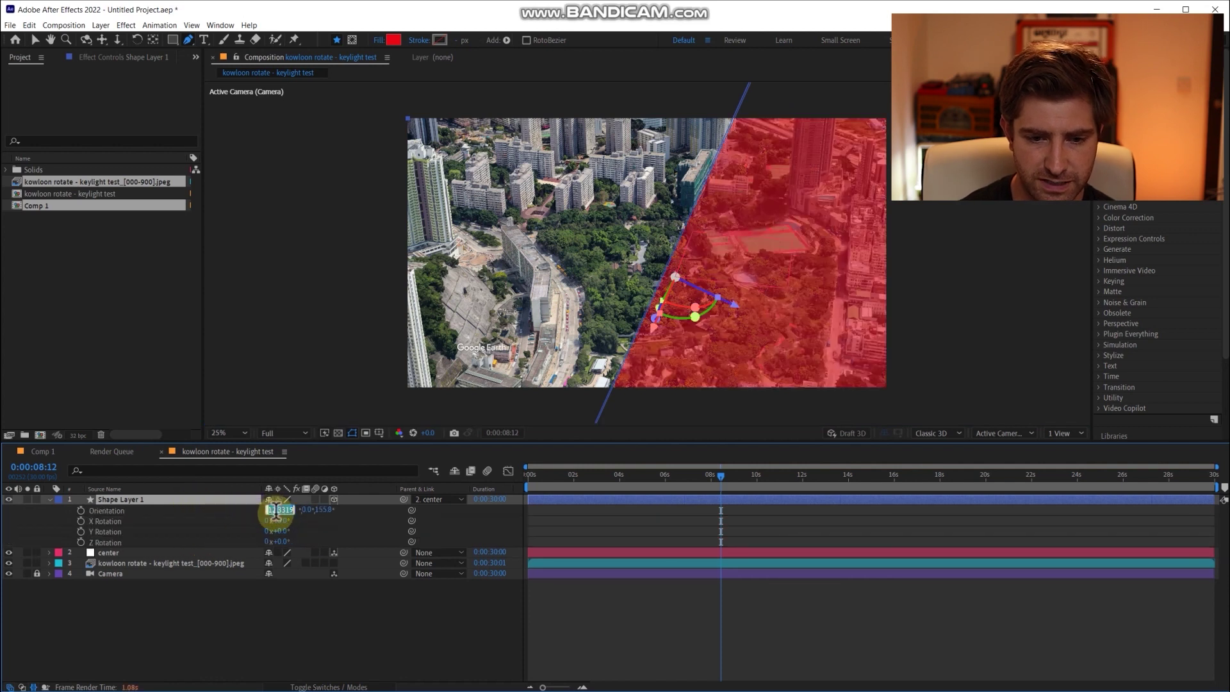
{"action": "type", "text": "0"}
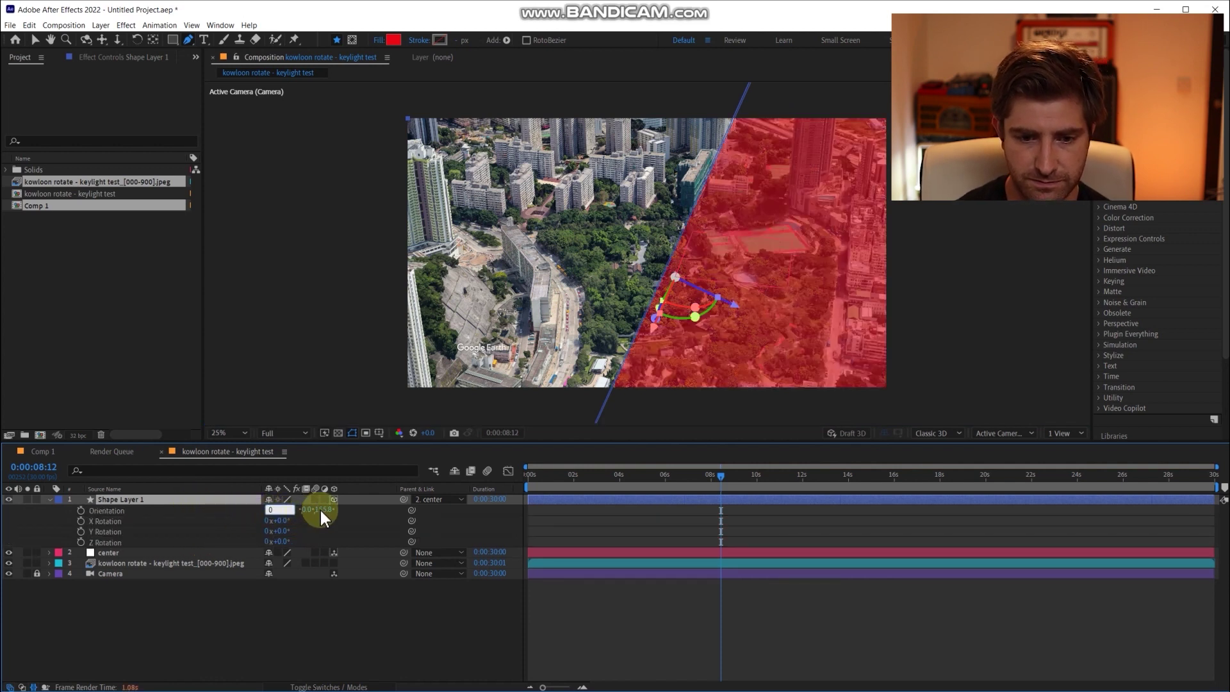
{"action": "key", "text": "Tab"}
{"action": "key", "text": "Tab"}
{"action": "type", "text": "0"}
{"action": "key", "text": "Return"}
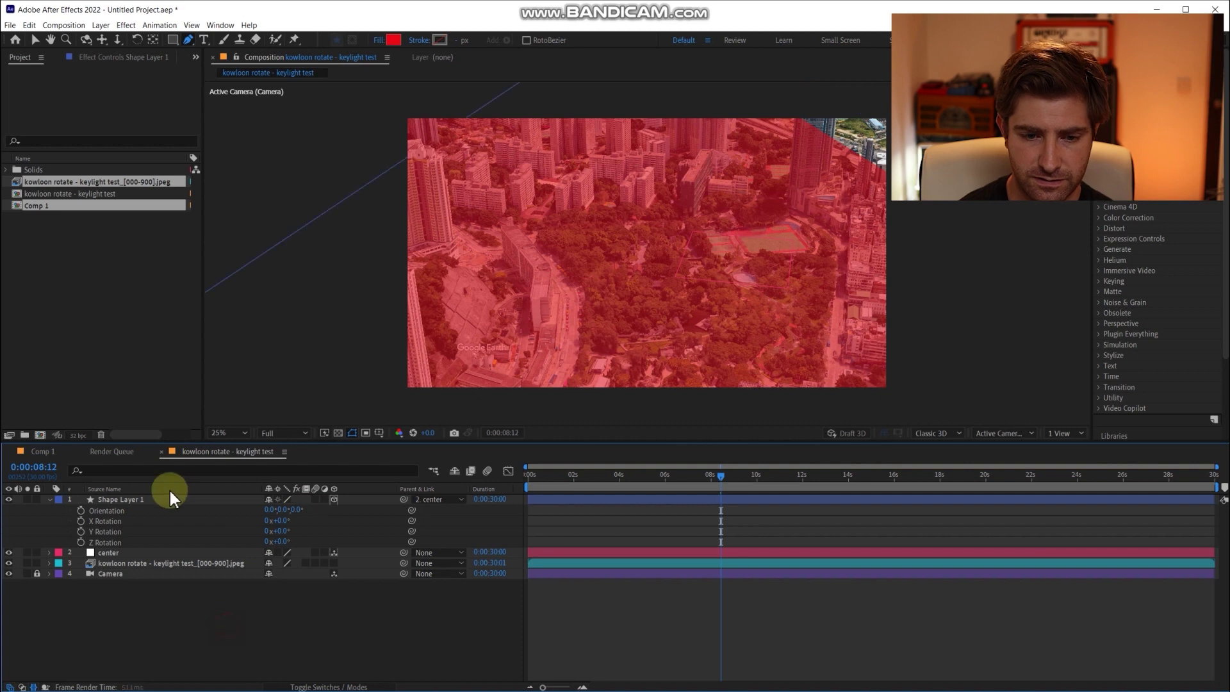
- Scale the shape layer down to 11% on all axes
{"action": "left_click", "coordinate": [170, 498]}
{"action": "key", "text": "s"}
{"action": "left_click_drag", "start_coordinate": [296, 511], "coordinate": [245, 503]}
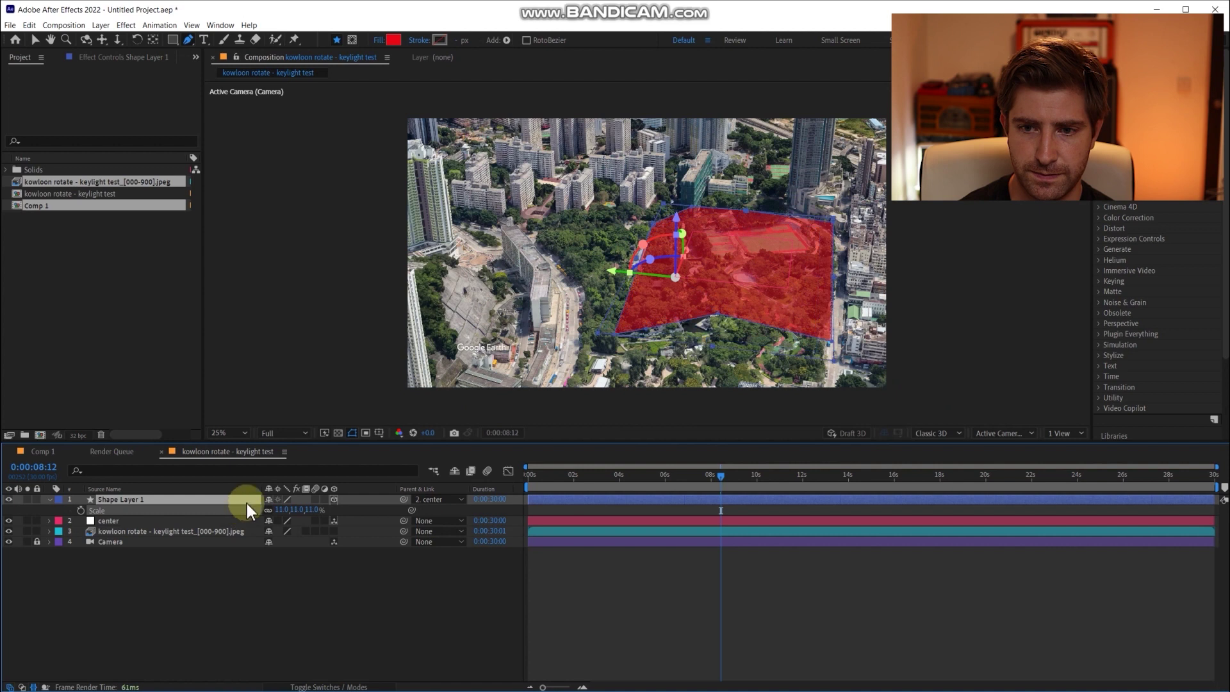
- Move the red shape's vertices to match the park boundary at 0:00:08:12, extending the near corners below the frame
{"action": "key", "text": "v"}
{"action": "left_click", "coordinate": [655, 221]}
{"action": "left_click_drag", "start_coordinate": [653, 221], "coordinate": [535, 224]}
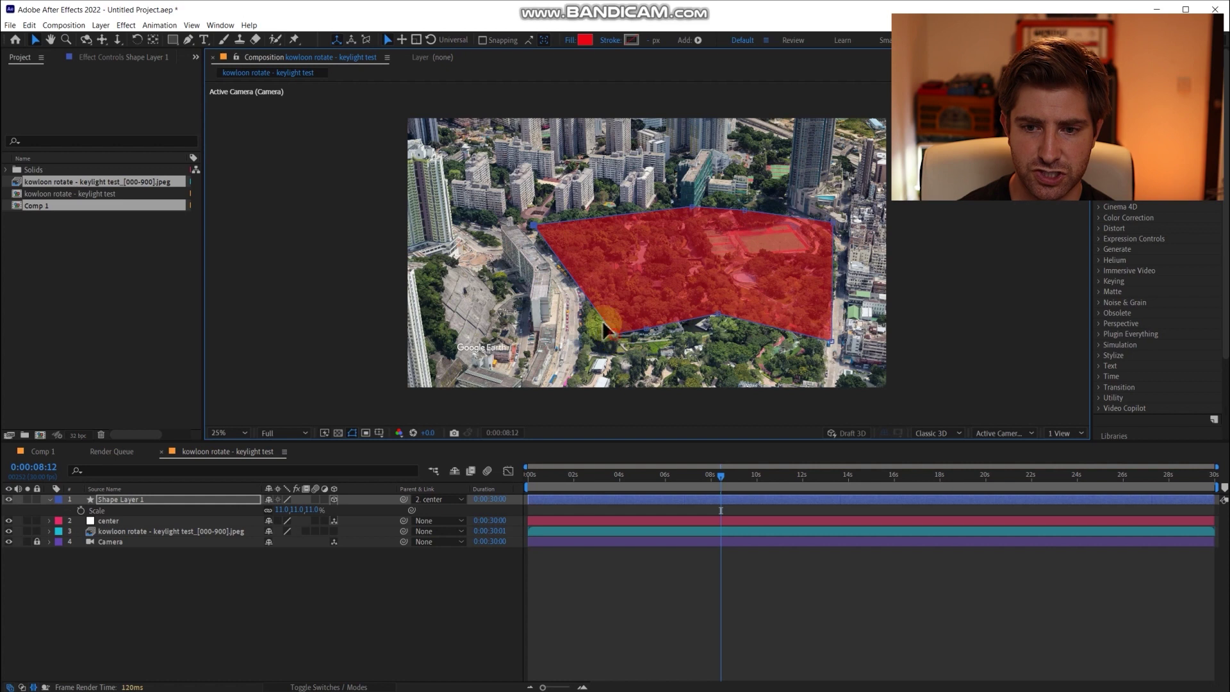
{"action": "left_click_drag", "start_coordinate": [747, 209], "coordinate": [761, 199]}
{"action": "left_click_drag", "start_coordinate": [830, 341], "coordinate": [817, 389]}
{"action": "left_click_drag", "start_coordinate": [811, 305], "coordinate": [797, 204]}
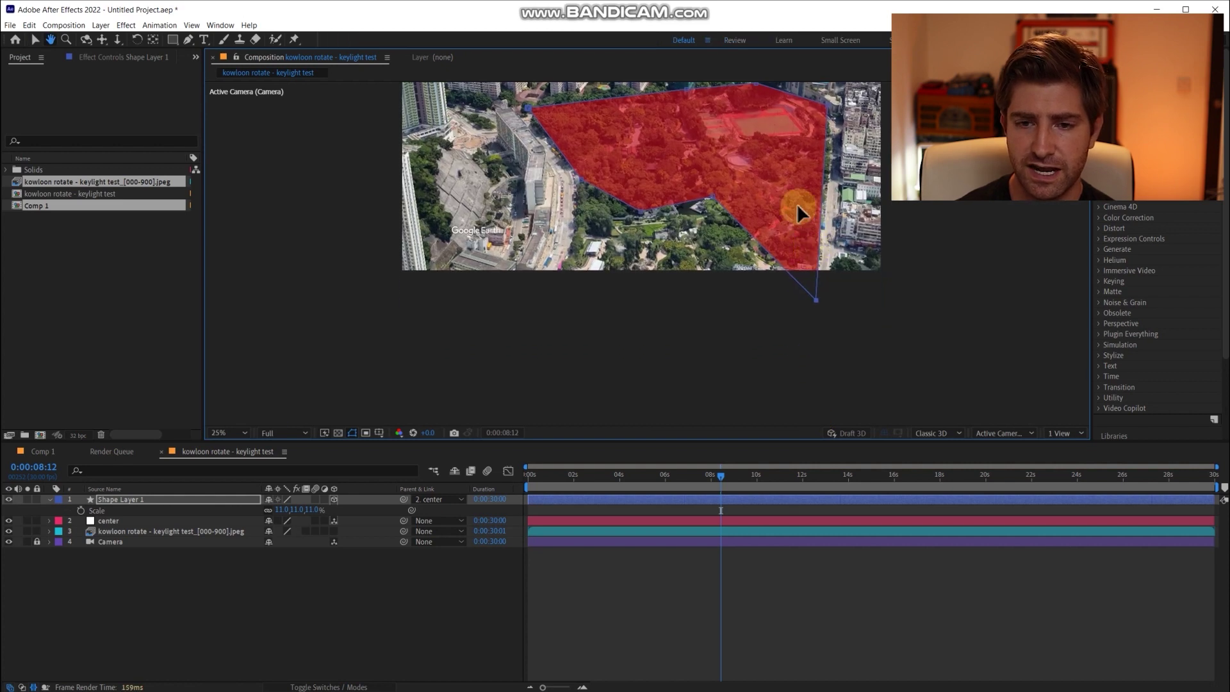
{"action": "left_click_drag", "start_coordinate": [657, 310], "coordinate": [634, 375]}
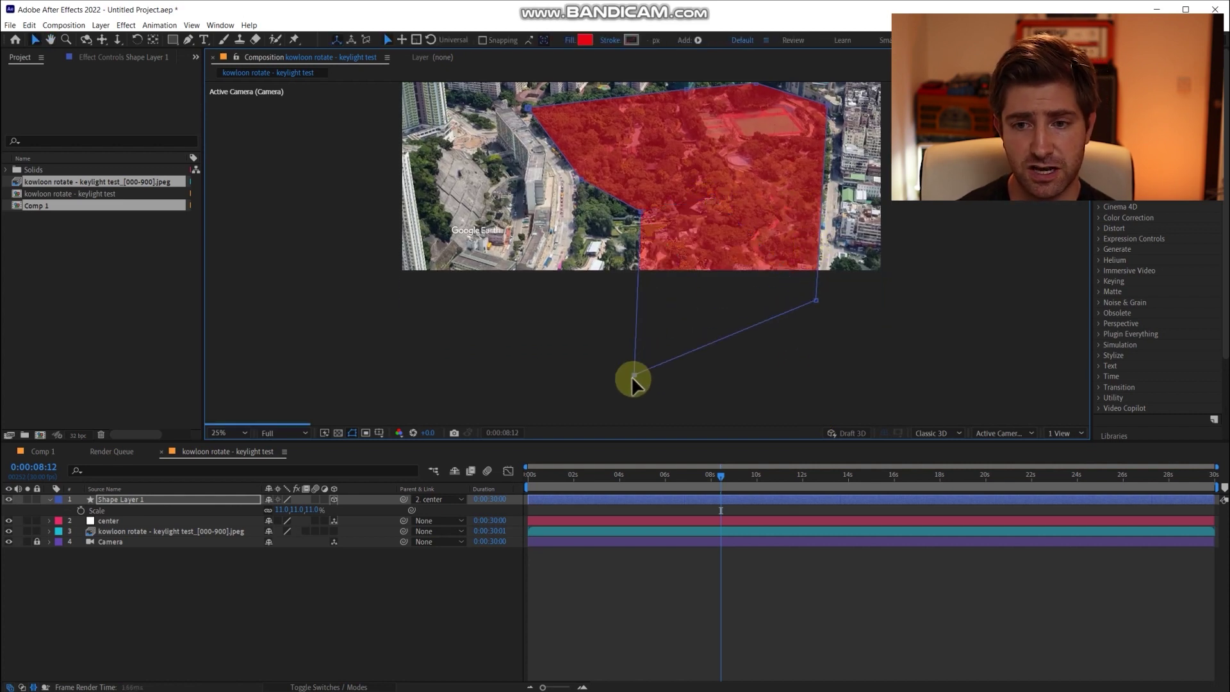
{"action": "left_click_drag", "start_coordinate": [634, 210], "coordinate": [540, 323]}
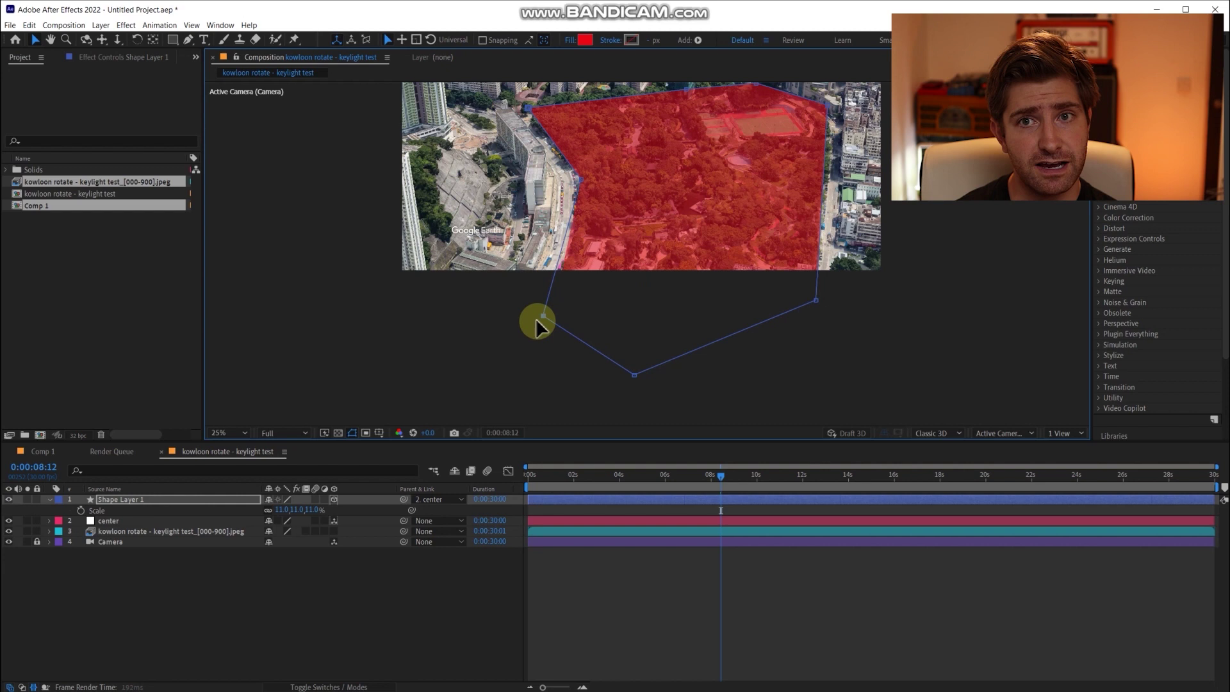
{"action": "left_click_drag", "start_coordinate": [731, 325], "coordinate": [718, 358]}
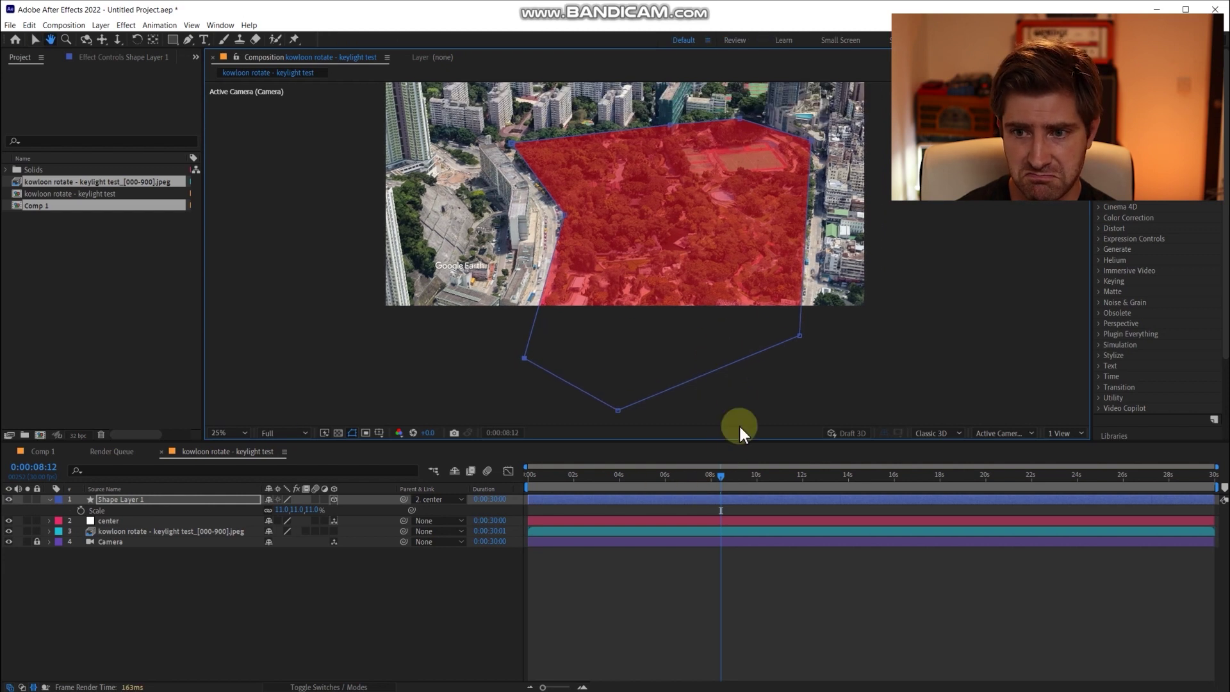
- At 0:00:19:05, pull the red shape's far and near corner vertices outward to fit the park edges
{"action": "left_click_drag", "start_coordinate": [733, 477], "coordinate": [966, 474]}
{"action": "left_click_drag", "start_coordinate": [734, 250], "coordinate": [738, 338]}
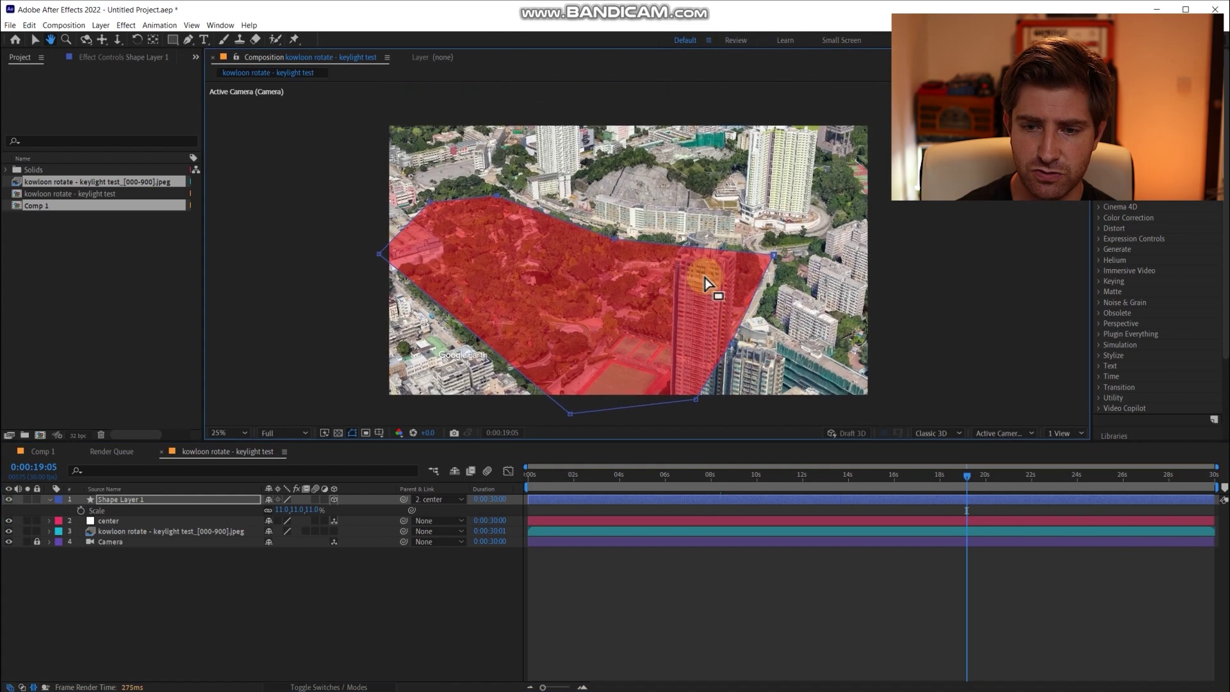
{"action": "left_click_drag", "start_coordinate": [349, 225], "coordinate": [347, 224]}
{"action": "left_click_drag", "start_coordinate": [487, 183], "coordinate": [481, 179]}
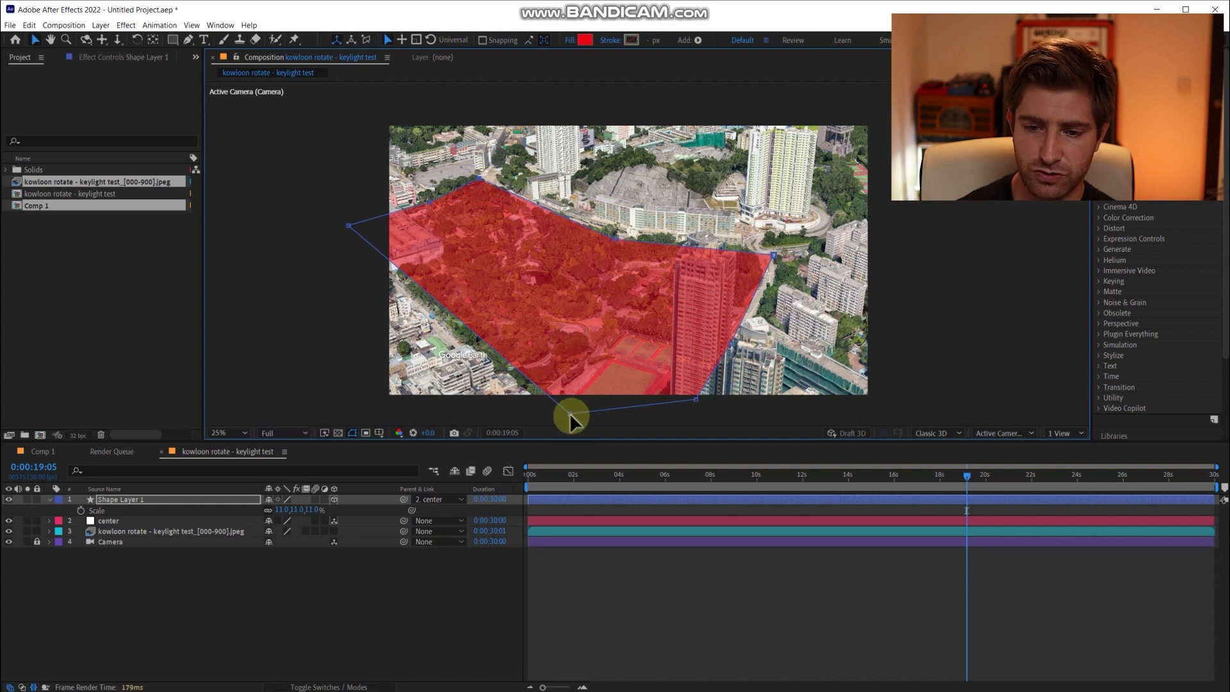
{"action": "left_click_drag", "start_coordinate": [570, 415], "coordinate": [557, 417]}
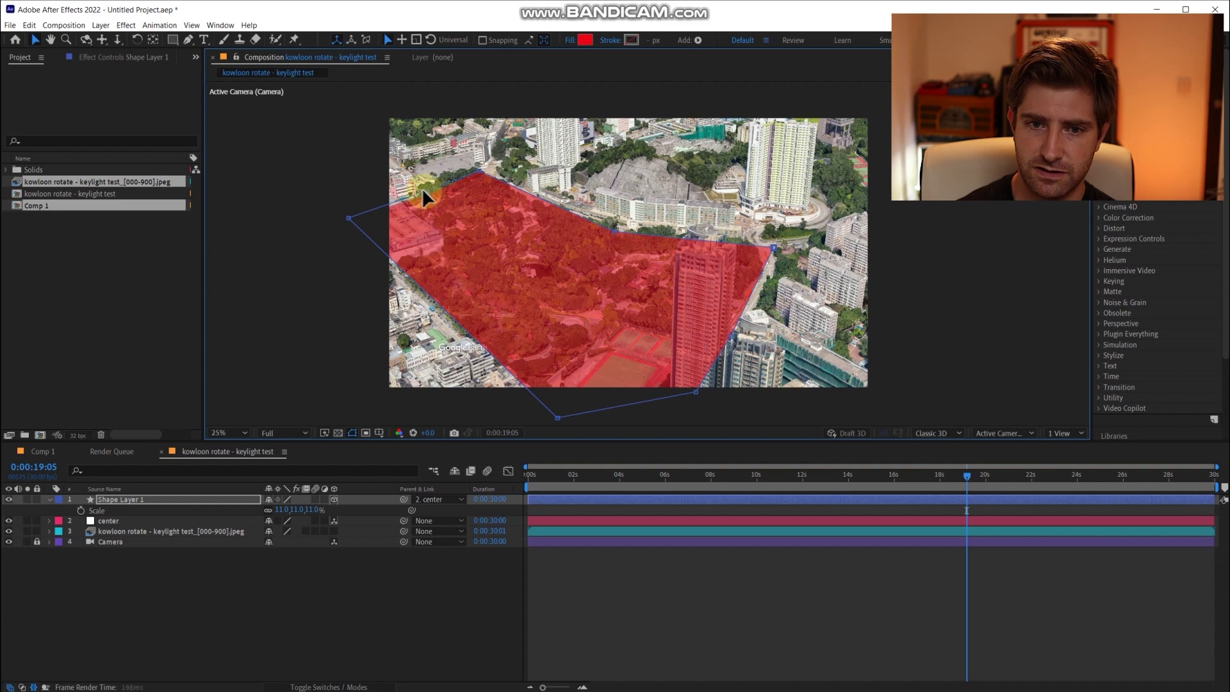
- At 0:00:23:21, extend the corner vertex beyond the sports courts, and preview the orbit from 0:00:07:16
{"action": "left_click_drag", "start_coordinate": [806, 477], "coordinate": [1069, 483]}
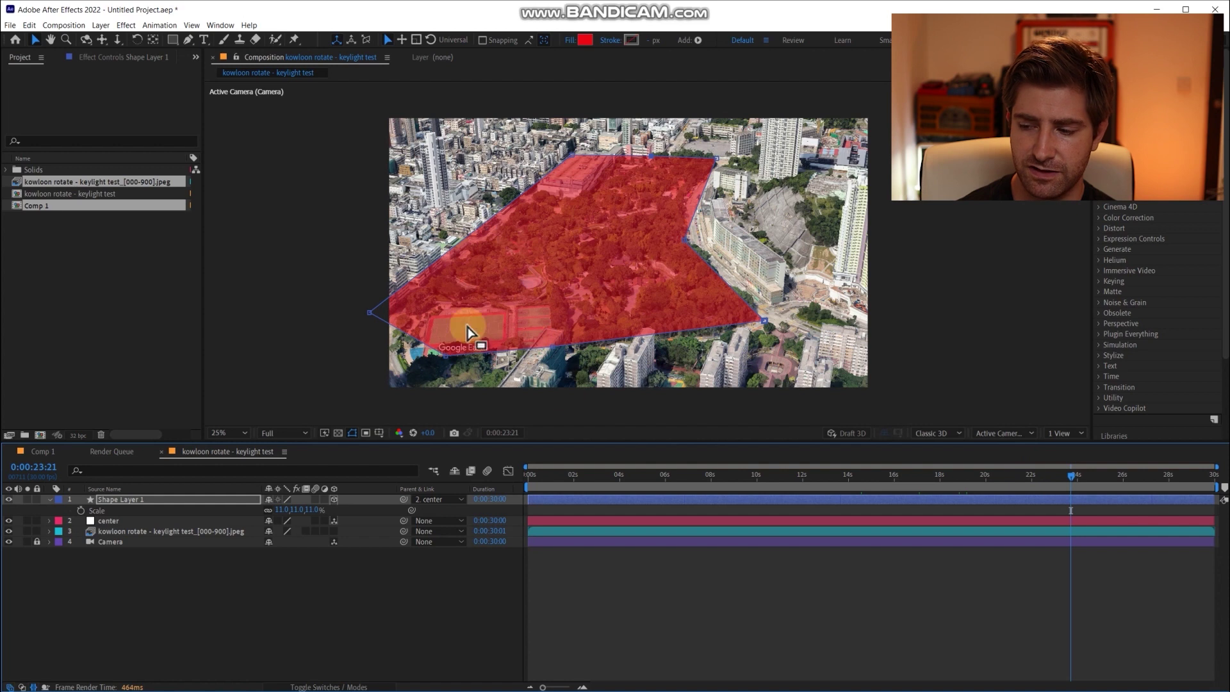
{"action": "left_click_drag", "start_coordinate": [444, 353], "coordinate": [437, 386]}
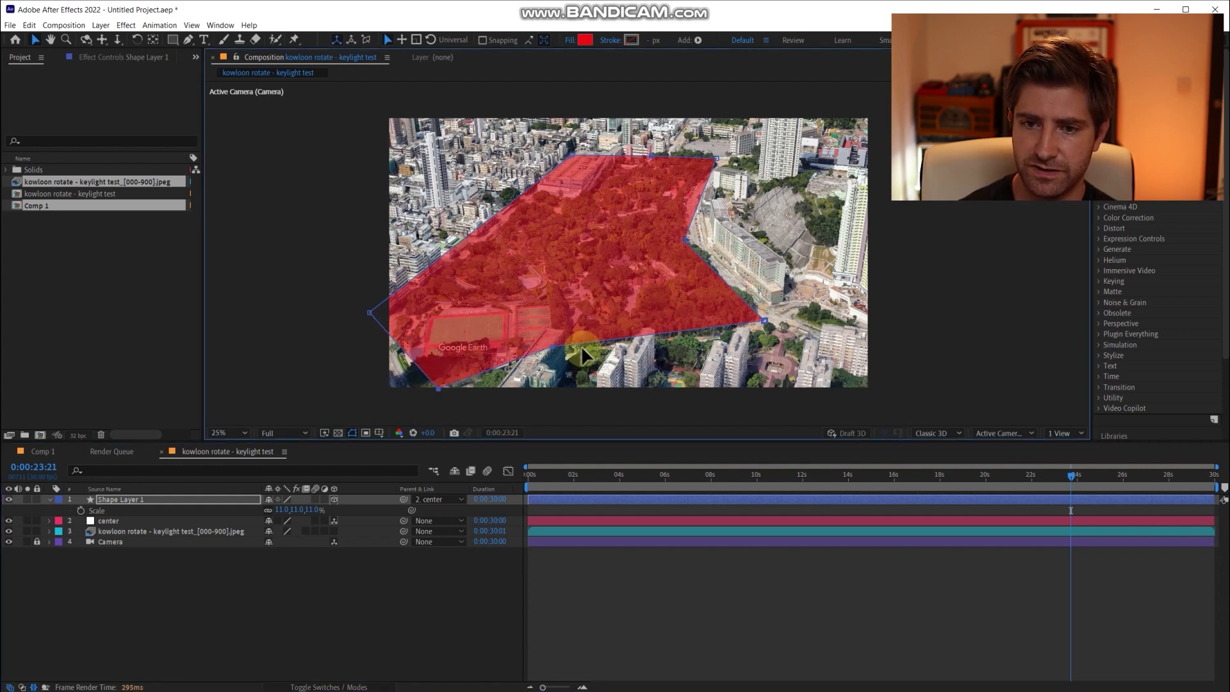
{"action": "left_click_drag", "start_coordinate": [581, 344], "coordinate": [599, 288]}
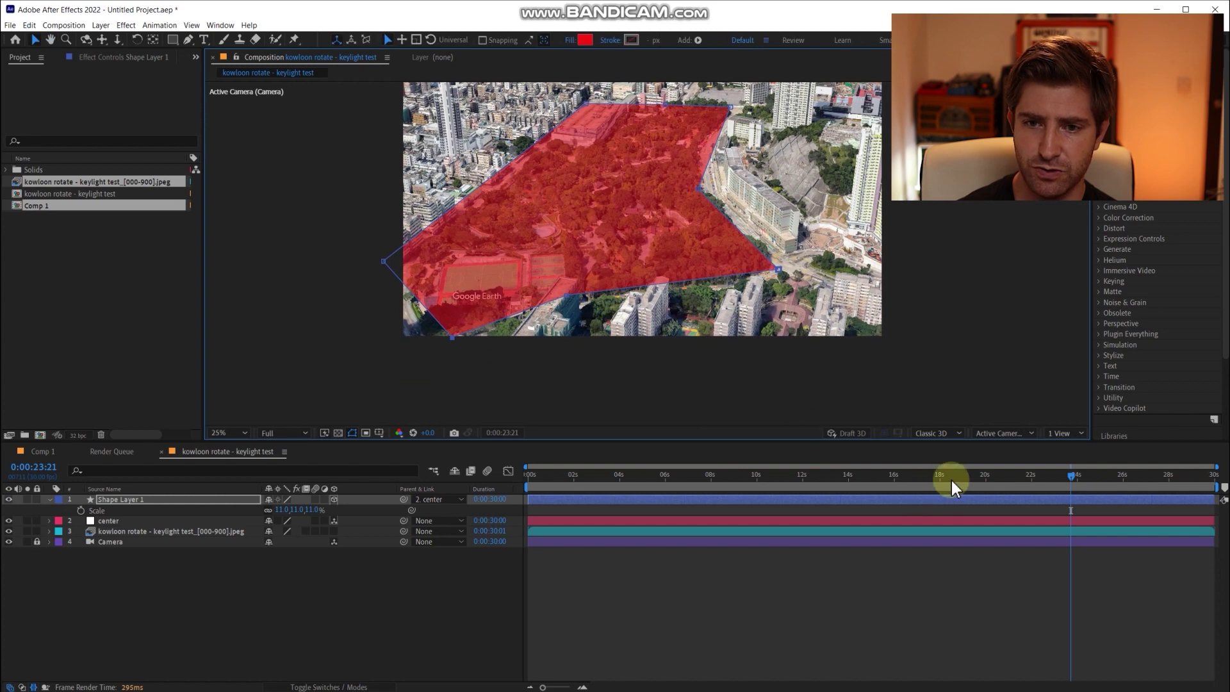
{"action": "left_click_drag", "start_coordinate": [771, 298], "coordinate": [758, 333]}
{"action": "left_click_drag", "start_coordinate": [786, 473], "coordinate": [702, 473]}
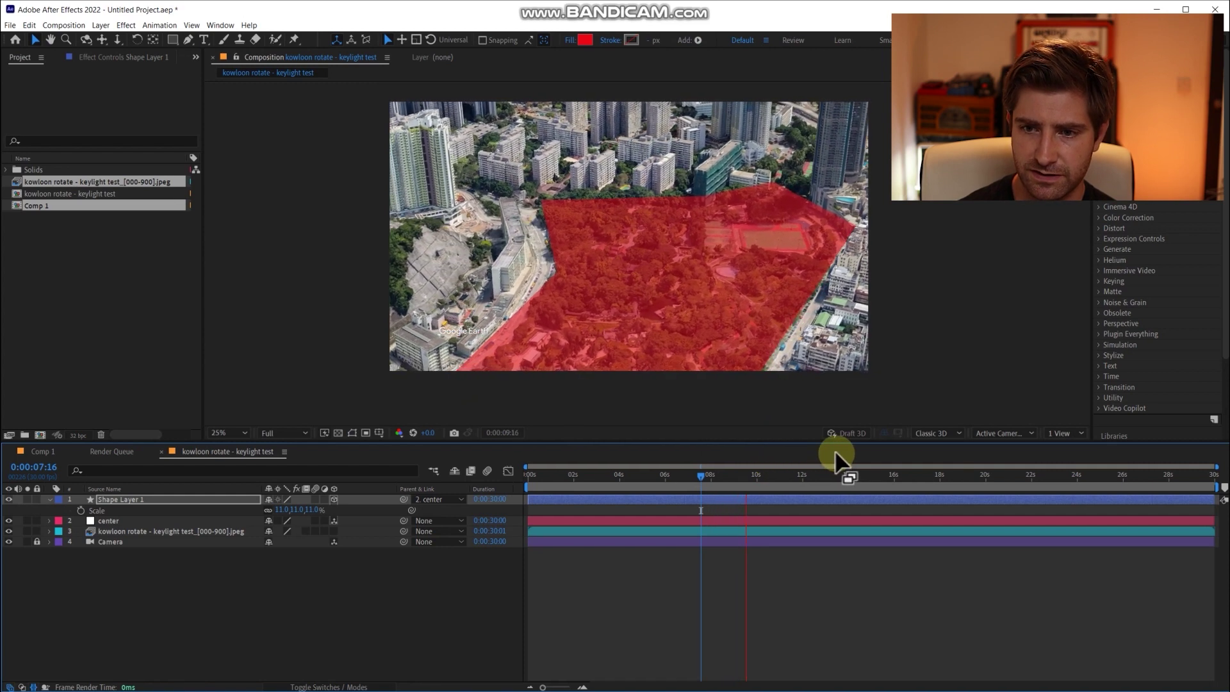
- Stop the preview and scrub to 0:00:21:29 to check the red shape's fit over the park
{"action": "key", "text": "space"}
{"action": "left_click", "coordinate": [830, 467]}
{"action": "left_click_drag", "start_coordinate": [964, 482], "coordinate": [1030, 479]}
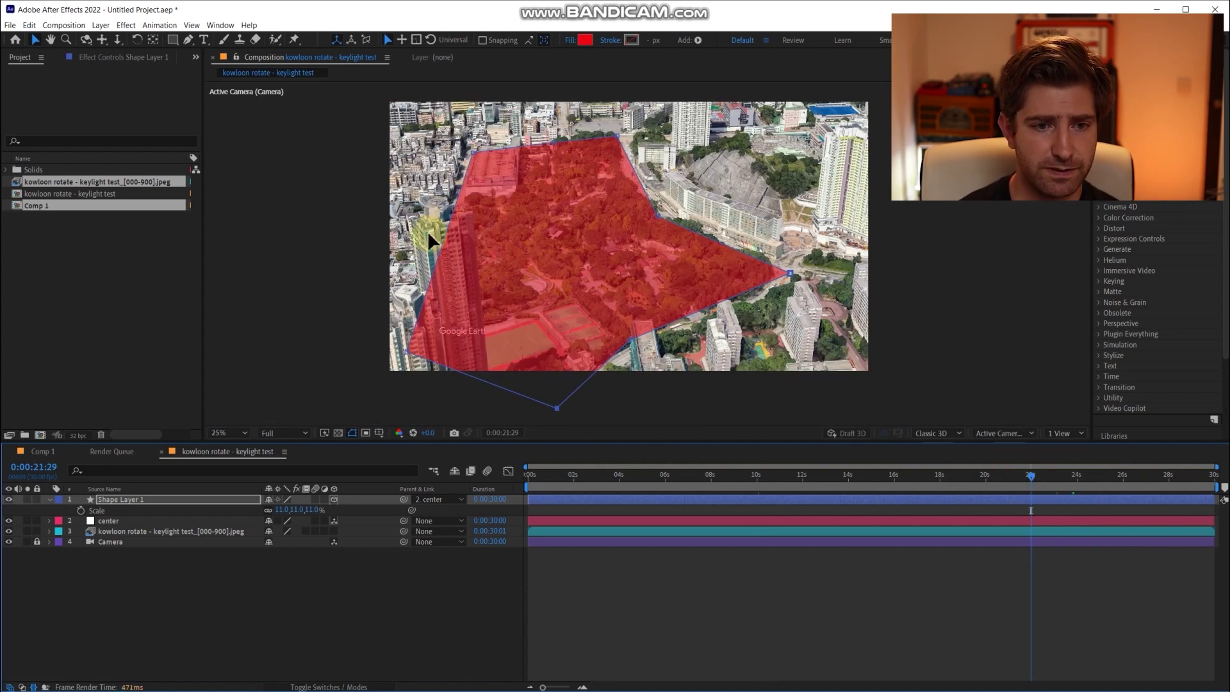
- Import the "kowloon rotate - keylight test + KML" frames as a JPEG sequence, starting from KML_000
{"action": "right_click", "coordinate": [88, 251]}
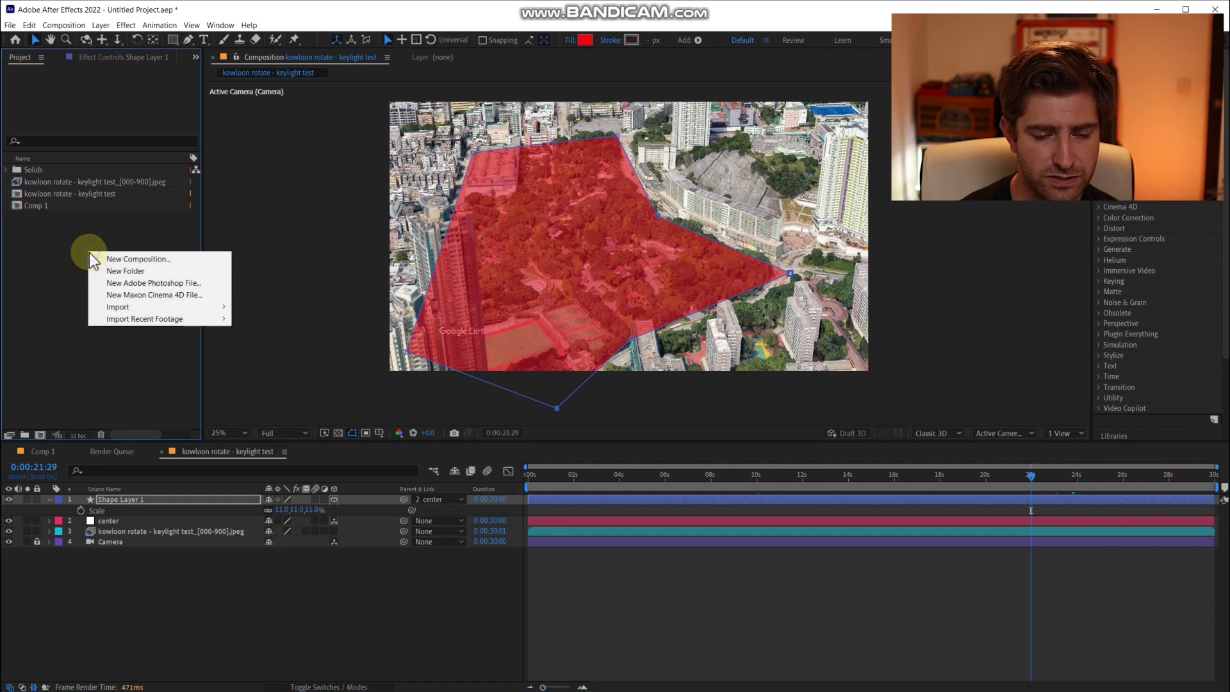
{"action": "mouse_move", "coordinate": [128, 308]}
{"action": "left_click", "coordinate": [255, 307]}
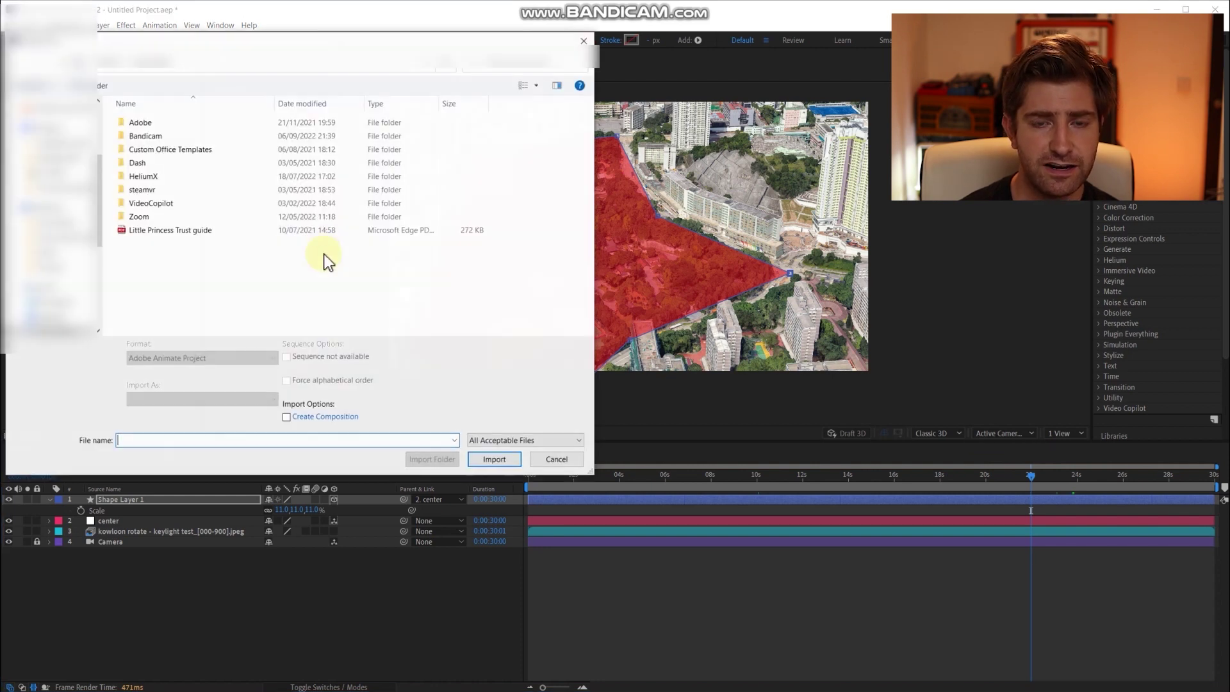
{"action": "left_click", "coordinate": [57, 179]}
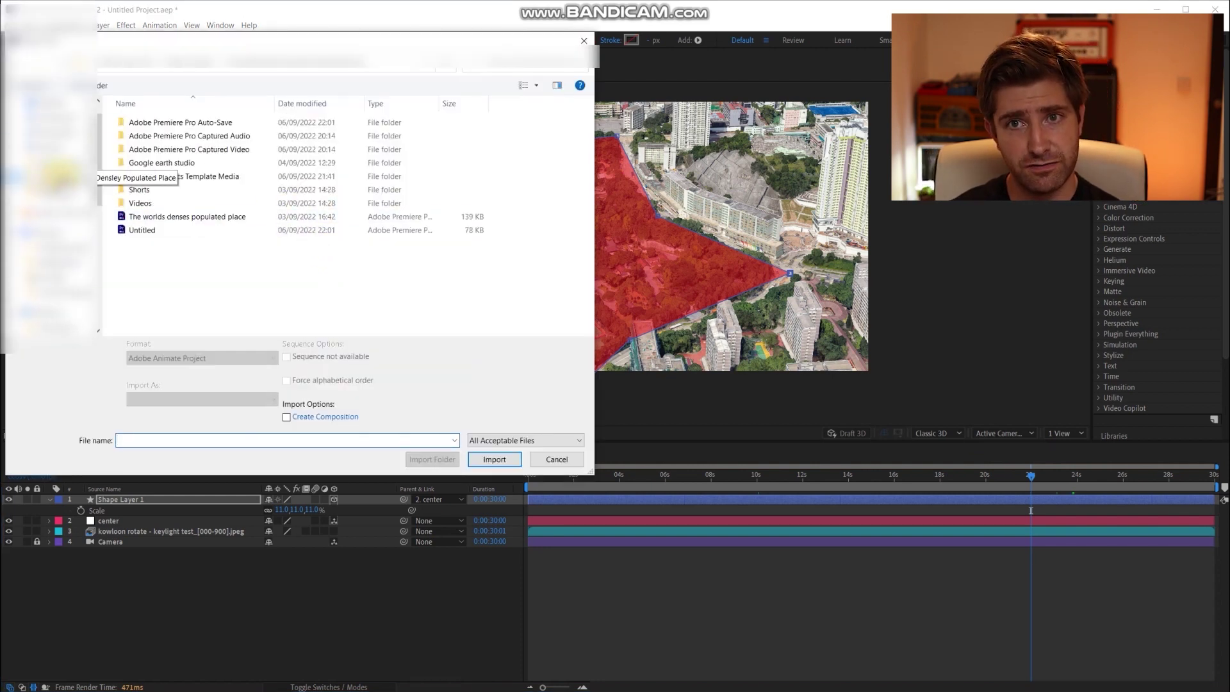
{"action": "double_click", "coordinate": [169, 175]}
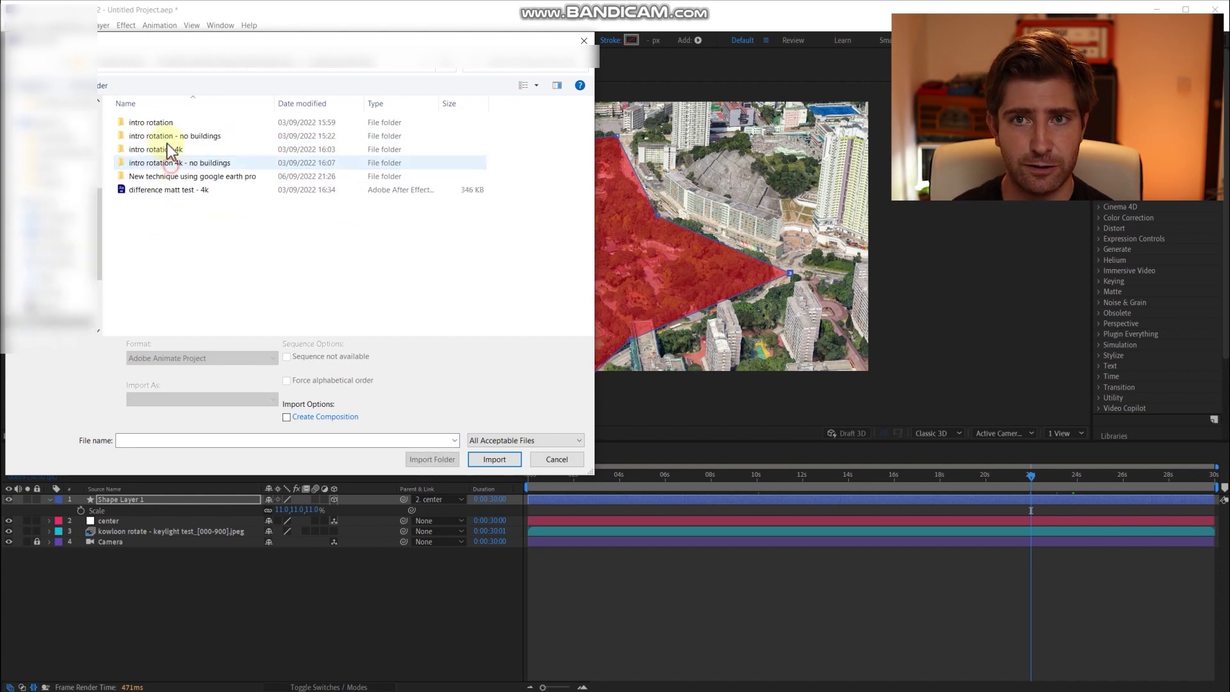
{"action": "left_click", "coordinate": [152, 176]}
{"action": "double_click", "coordinate": [153, 177]}
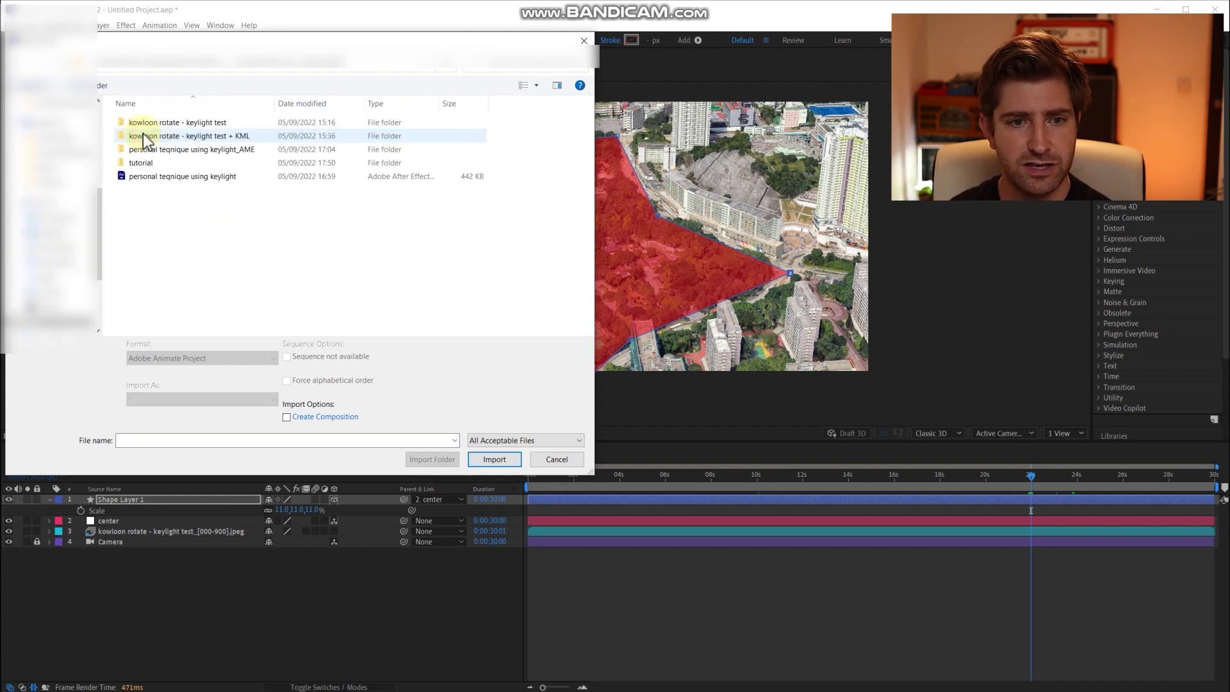
{"action": "left_click", "coordinate": [166, 148]}
{"action": "double_click", "coordinate": [168, 150]}
{"action": "double_click", "coordinate": [157, 122]}
{"action": "left_click", "coordinate": [150, 154]}
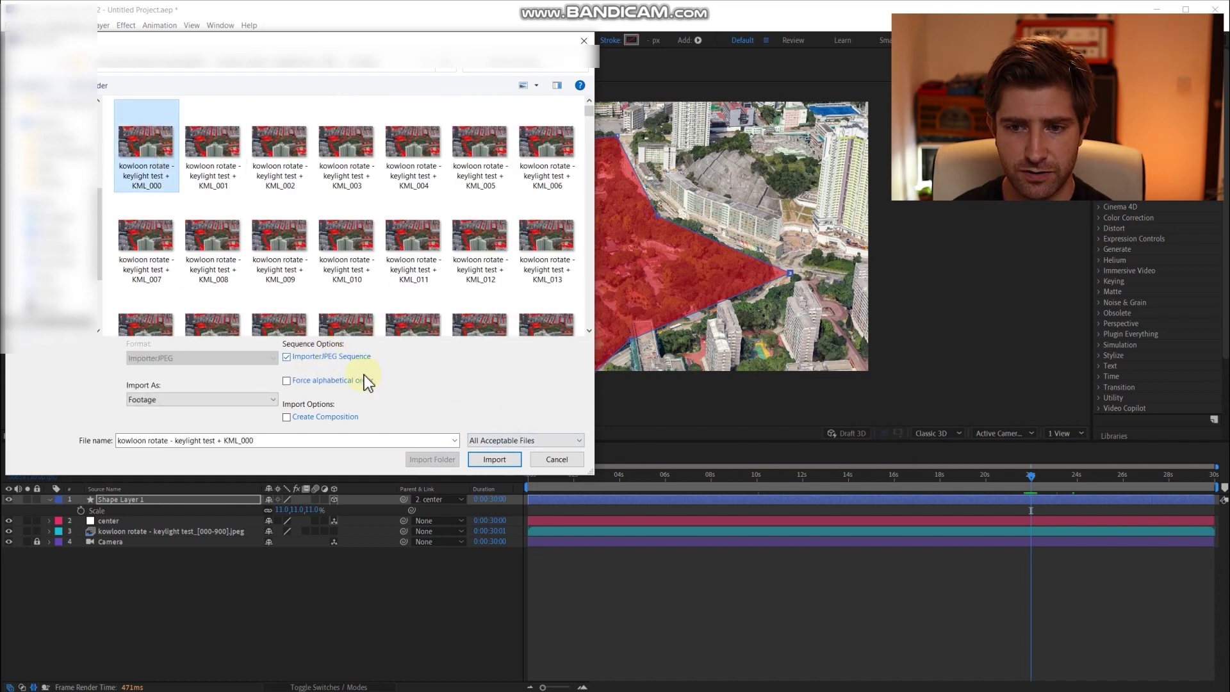
{"action": "left_click", "coordinate": [490, 459]}
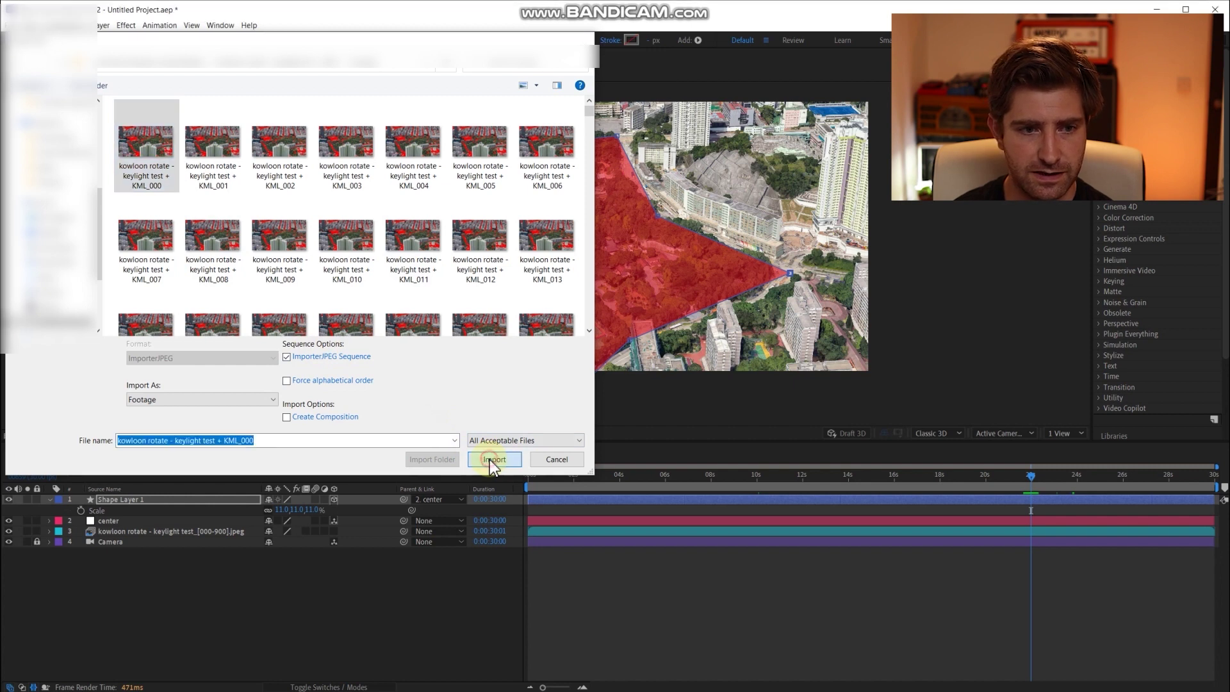
- Place the KML sequence above Shape Layer 1 in the kowloon rotate composition and scrub to 0:00:15:15
{"action": "left_click_drag", "start_coordinate": [90, 195], "coordinate": [152, 495]}
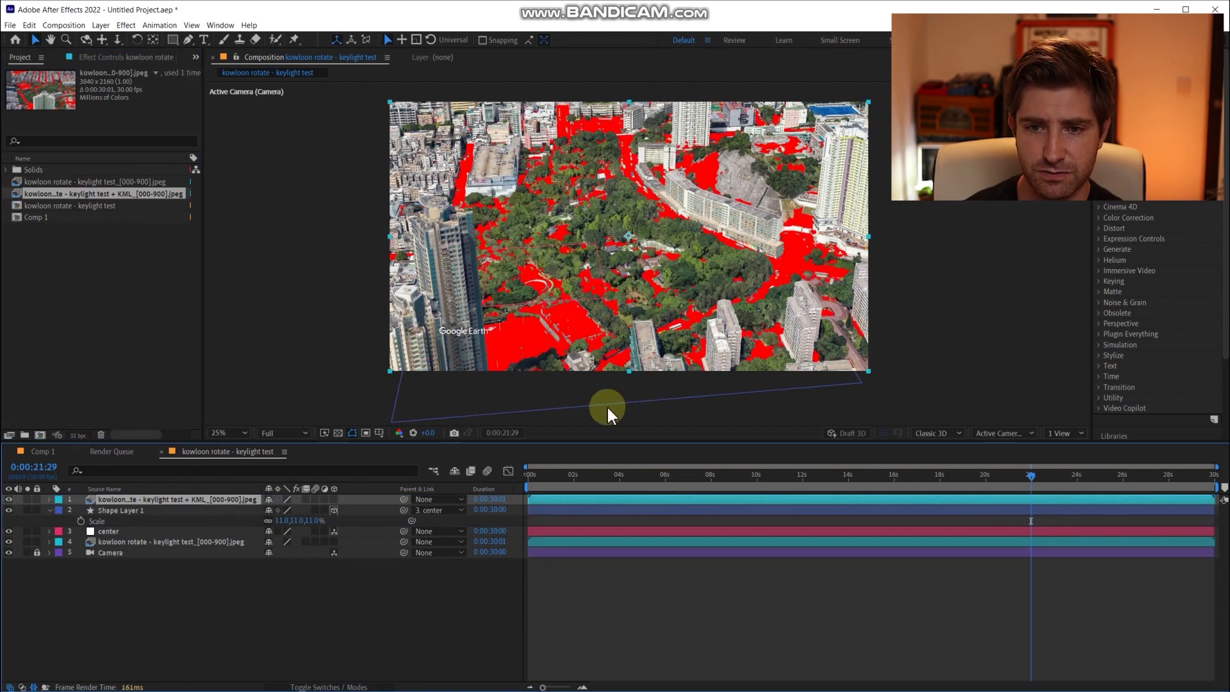
{"action": "left_click", "coordinate": [765, 477]}
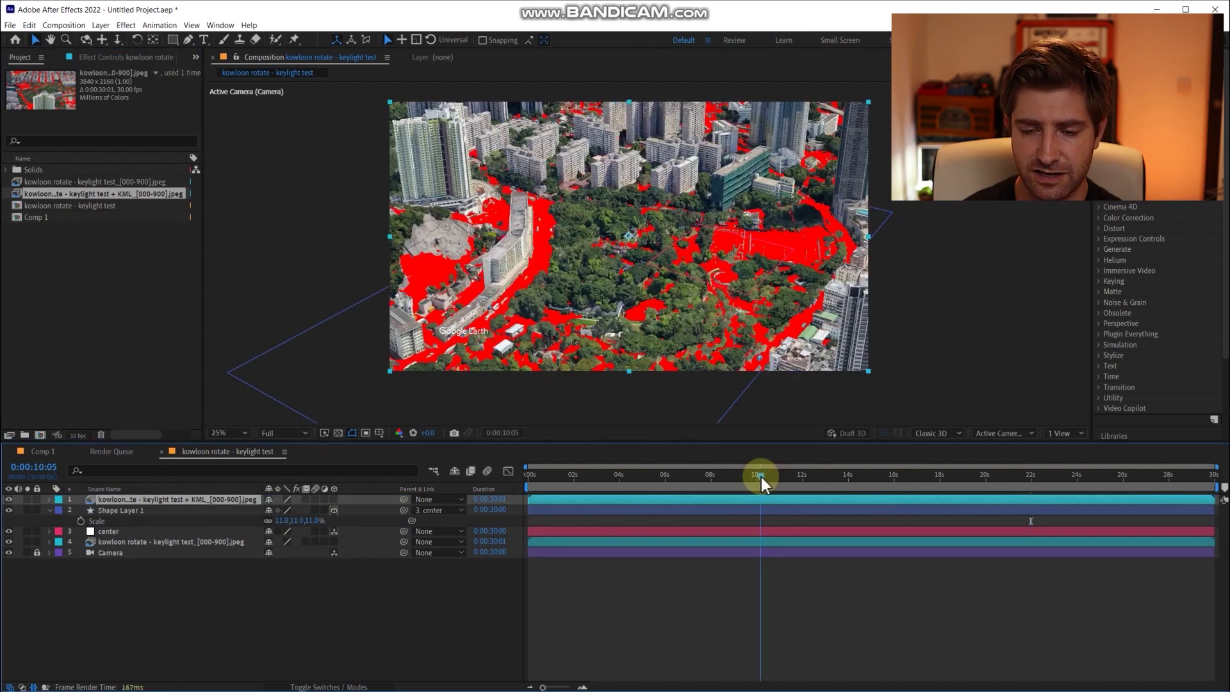
{"action": "left_click_drag", "start_coordinate": [782, 479], "coordinate": [883, 475]}
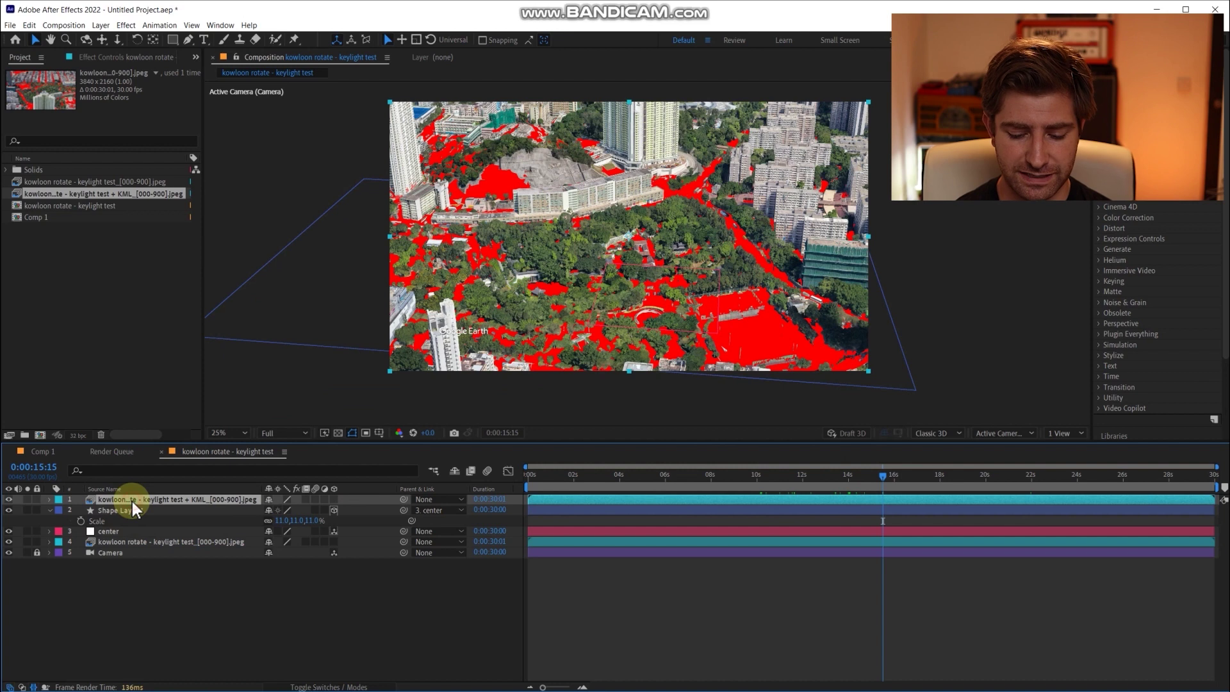
- Apply the Linear Color Key effect to the KML sequence layer
{"action": "key", "text": "ctrl+space"}
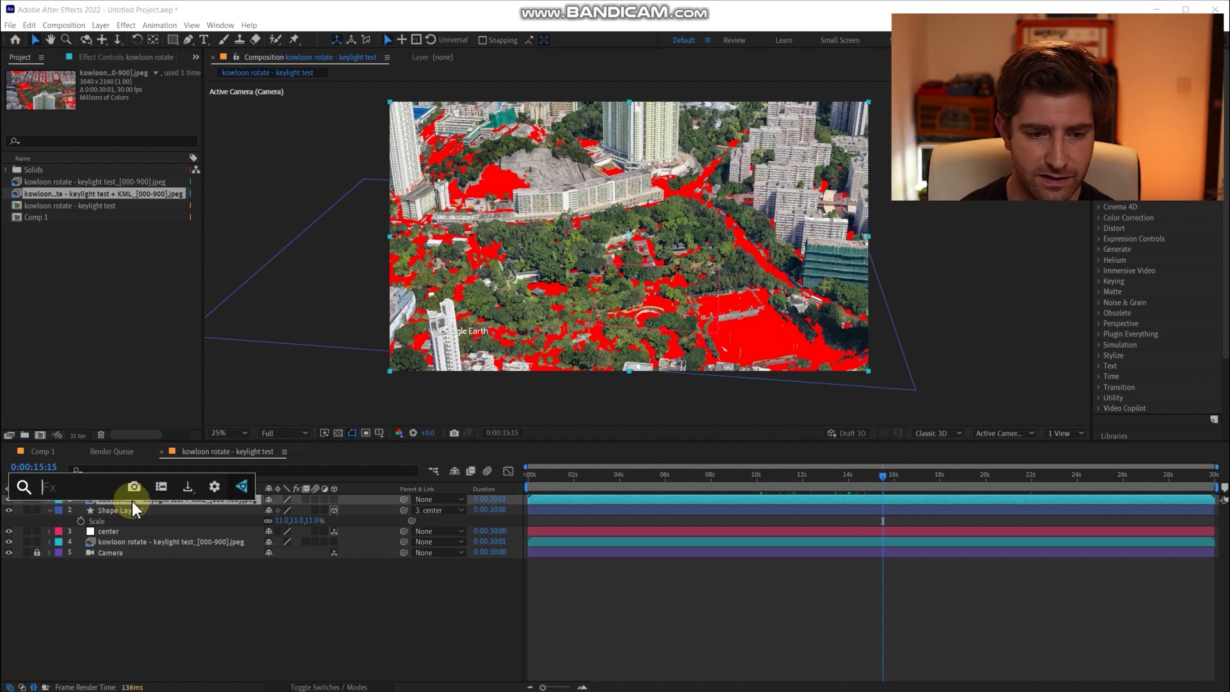
{"action": "type", "text": "line"}
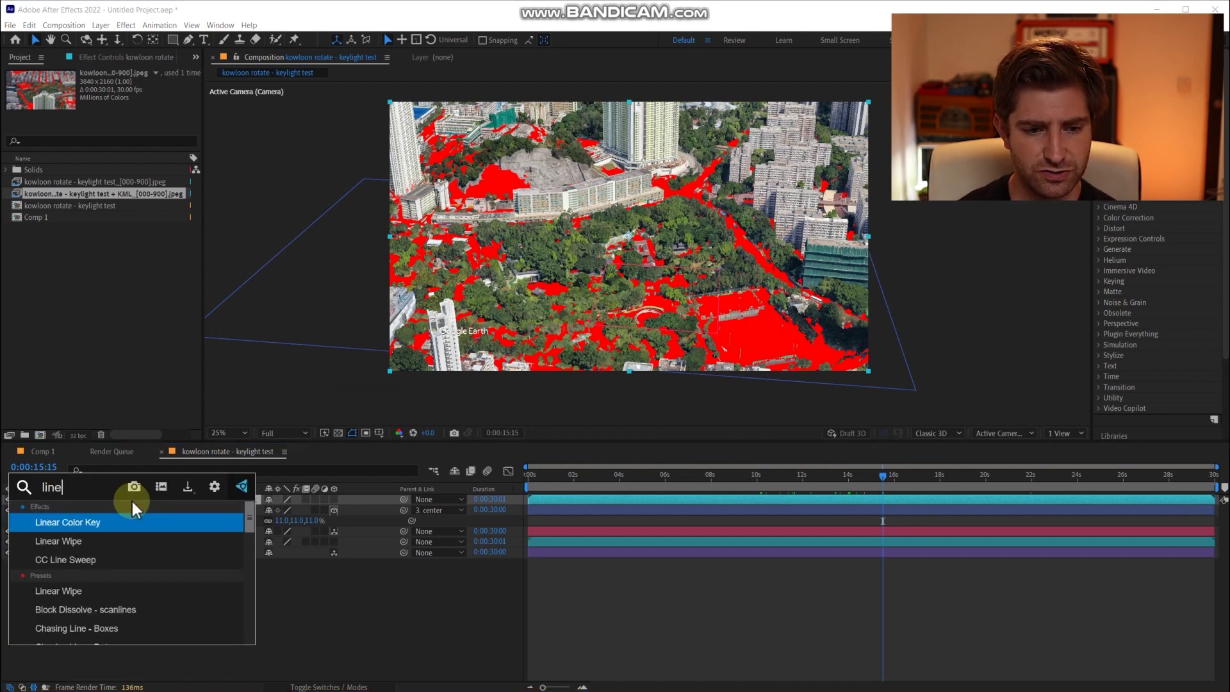
{"action": "left_click", "coordinate": [117, 524]}
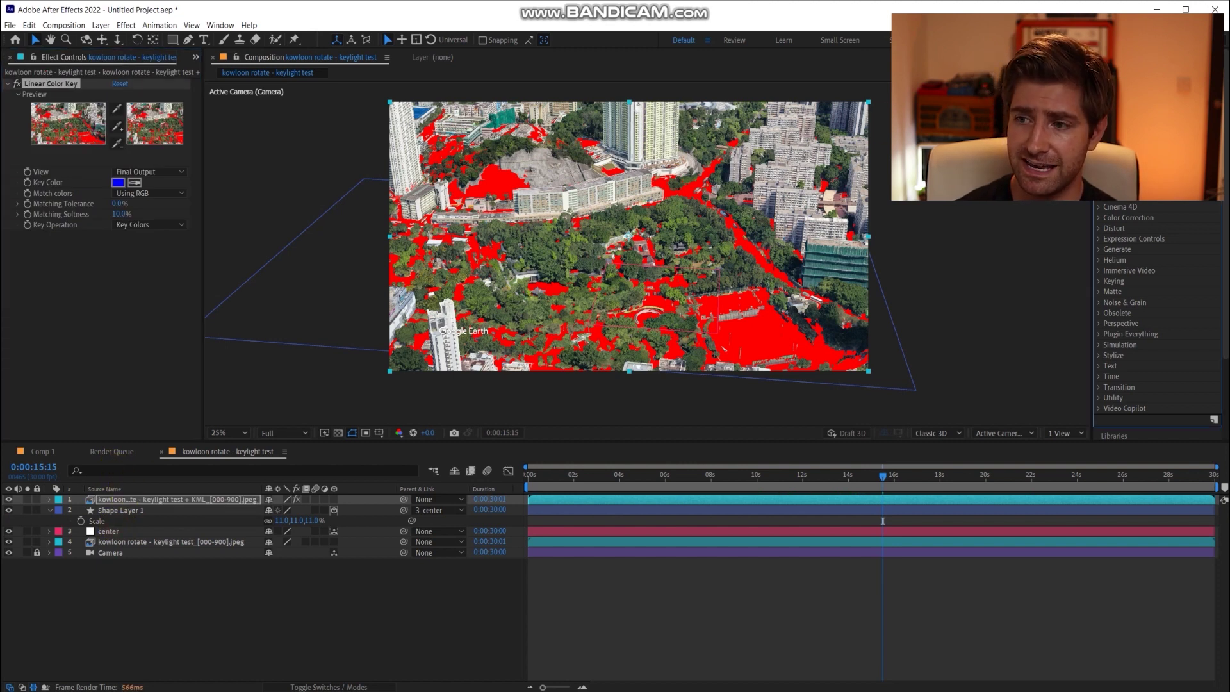
- Sample the red ground overlay on the sports courts as the Linear Color Key's key color
{"action": "left_click", "coordinate": [152, 286]}
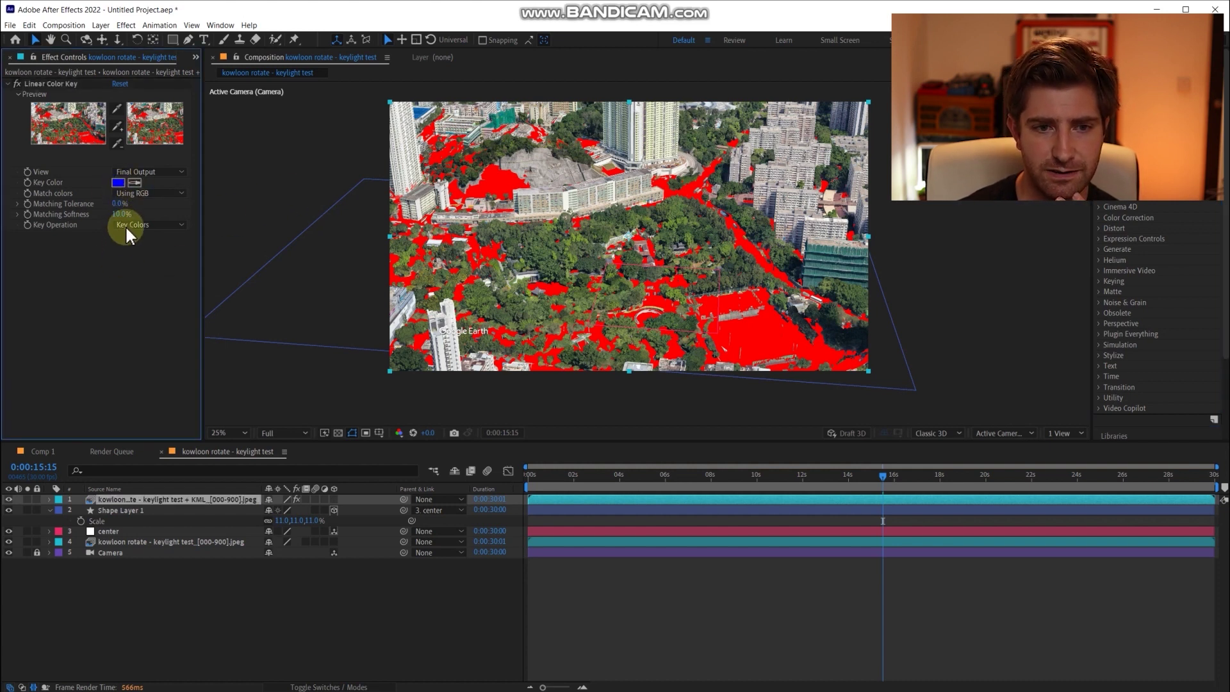
{"action": "left_click", "coordinate": [38, 87]}
{"action": "left_click", "coordinate": [128, 180]}
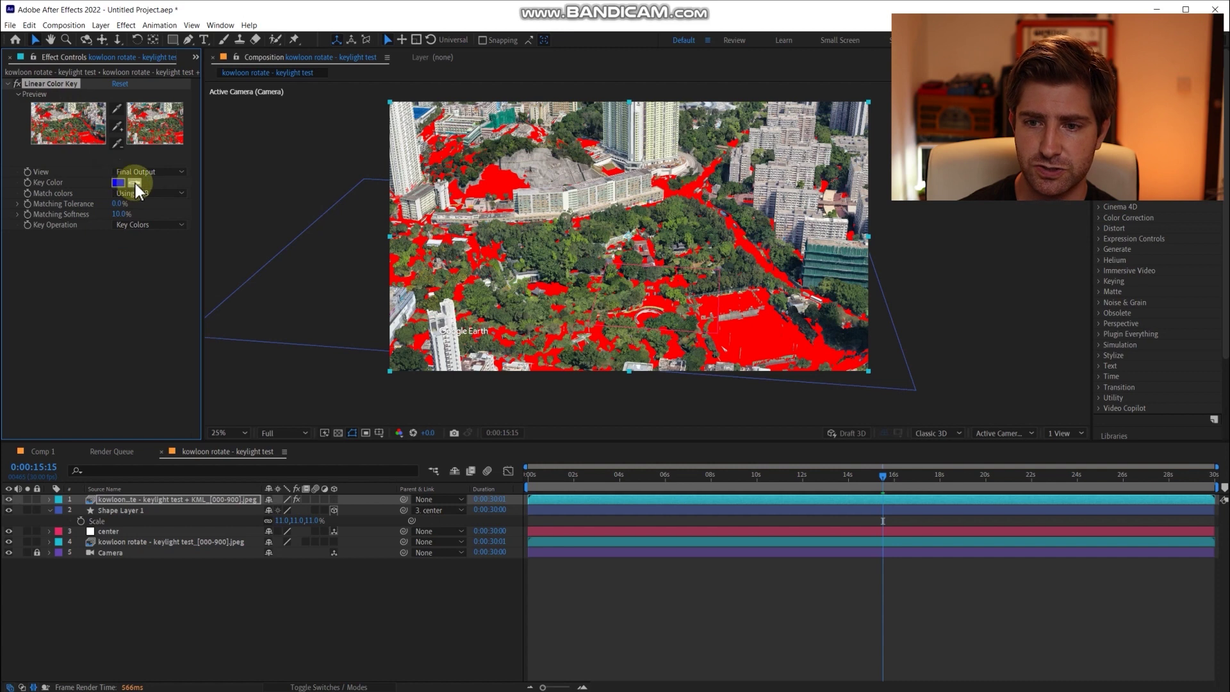
{"action": "left_click", "coordinate": [761, 336]}
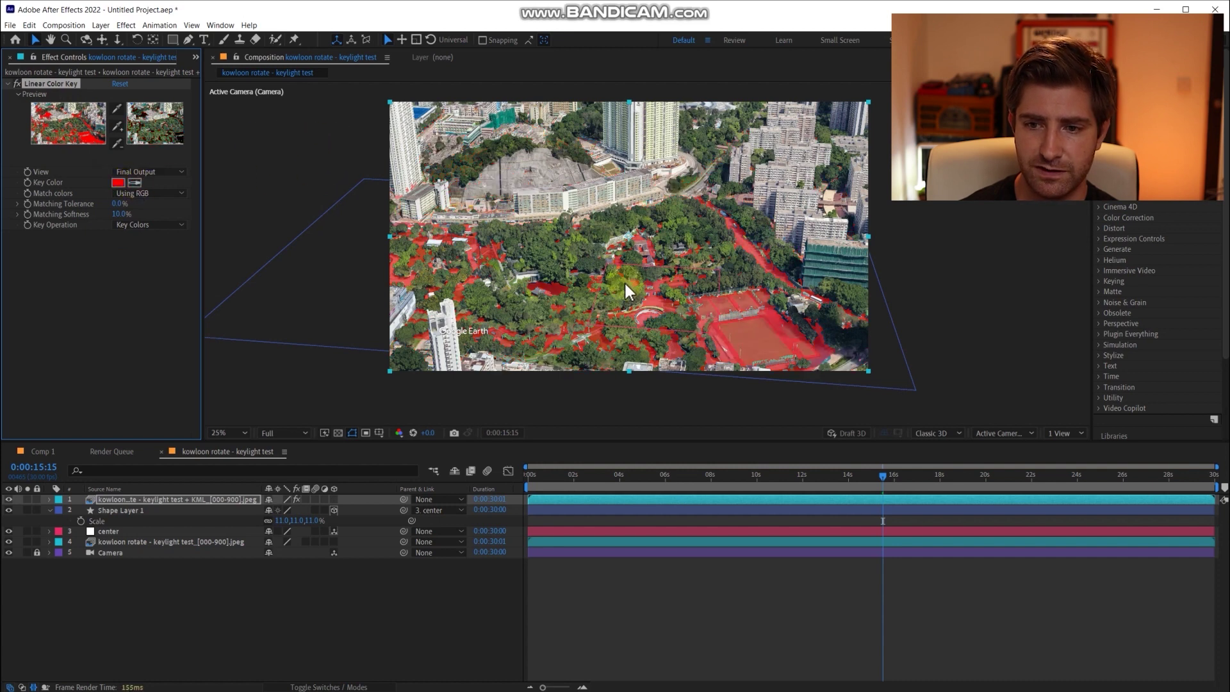
- Solo the keyed KML layer and set the composition's background color to pale red E7B0B0
{"action": "left_click", "coordinate": [27, 500]}
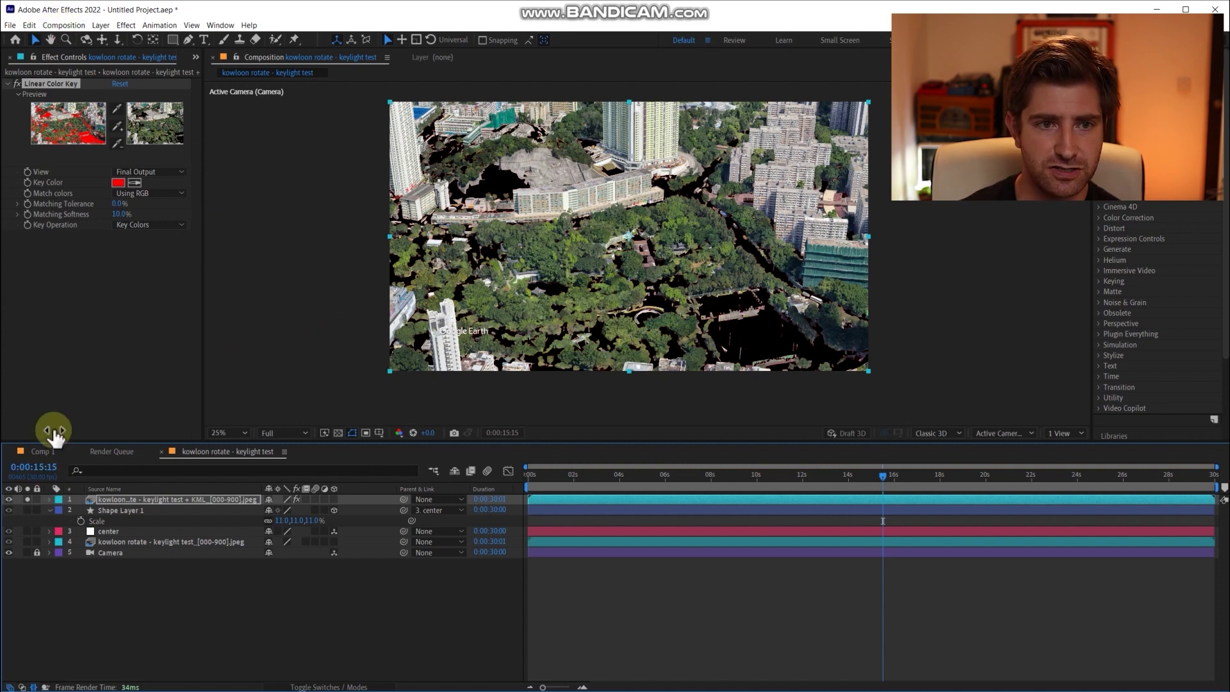
{"action": "left_click", "coordinate": [64, 25]}
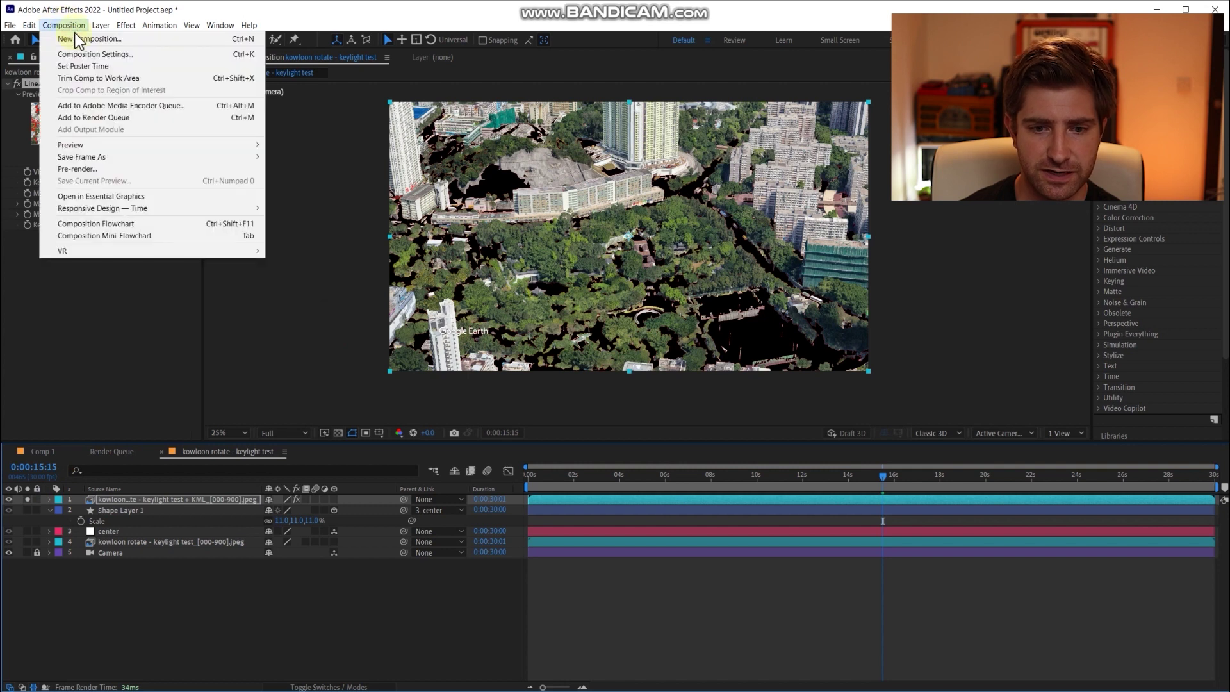
{"action": "left_click", "coordinate": [82, 54]}
{"action": "left_click", "coordinate": [280, 423]}
{"action": "left_click", "coordinate": [262, 289]}
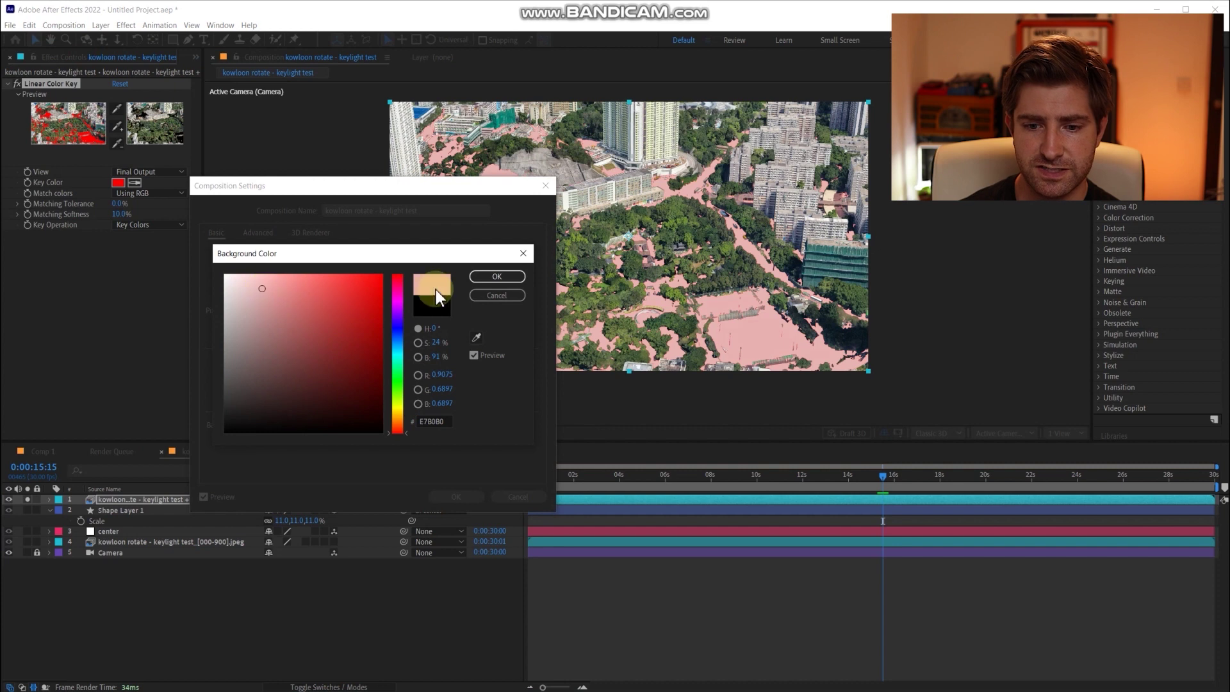
{"action": "left_click", "coordinate": [519, 279]}
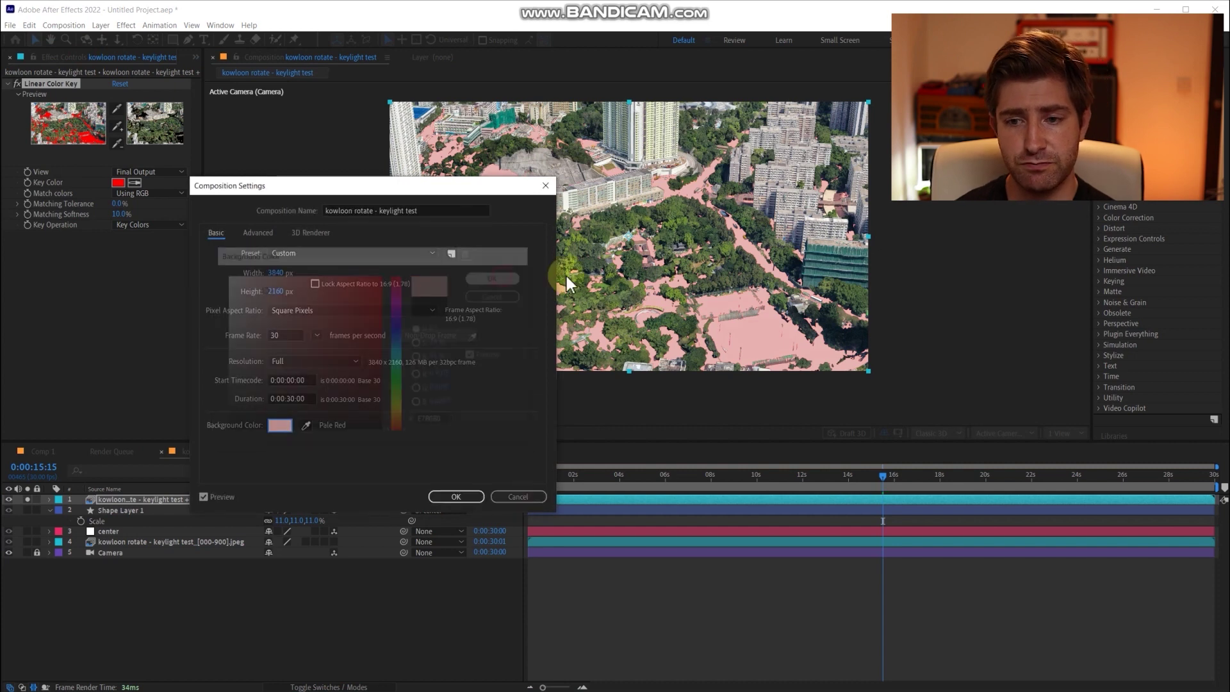
{"action": "left_click", "coordinate": [473, 493]}
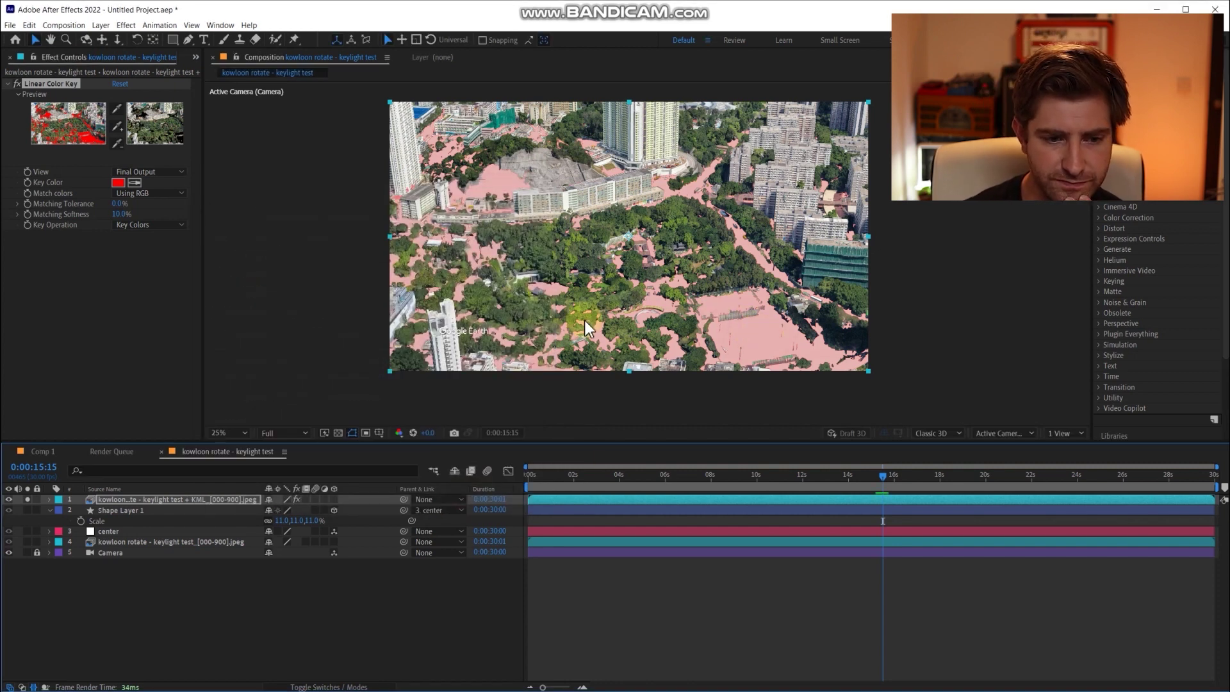
- Turn off the KML layer's solo and preview the composite from 0:00:09:14
{"action": "left_click", "coordinate": [28, 500]}
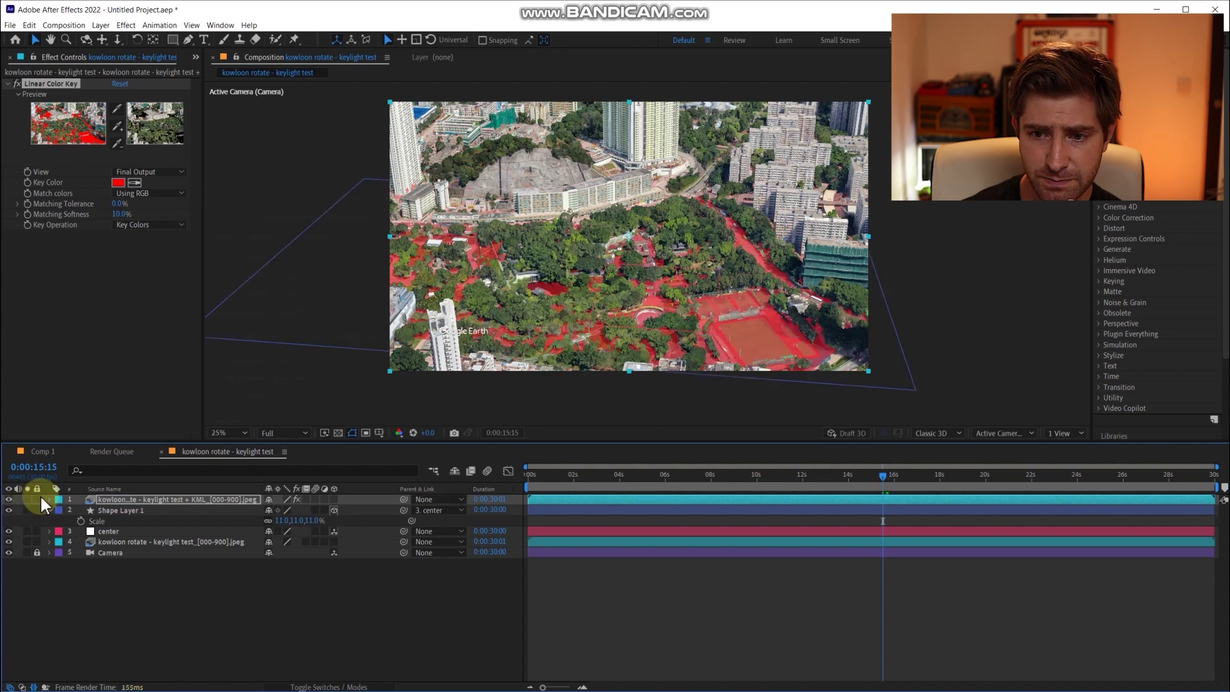
{"action": "left_click_drag", "start_coordinate": [878, 481], "coordinate": [745, 479]}
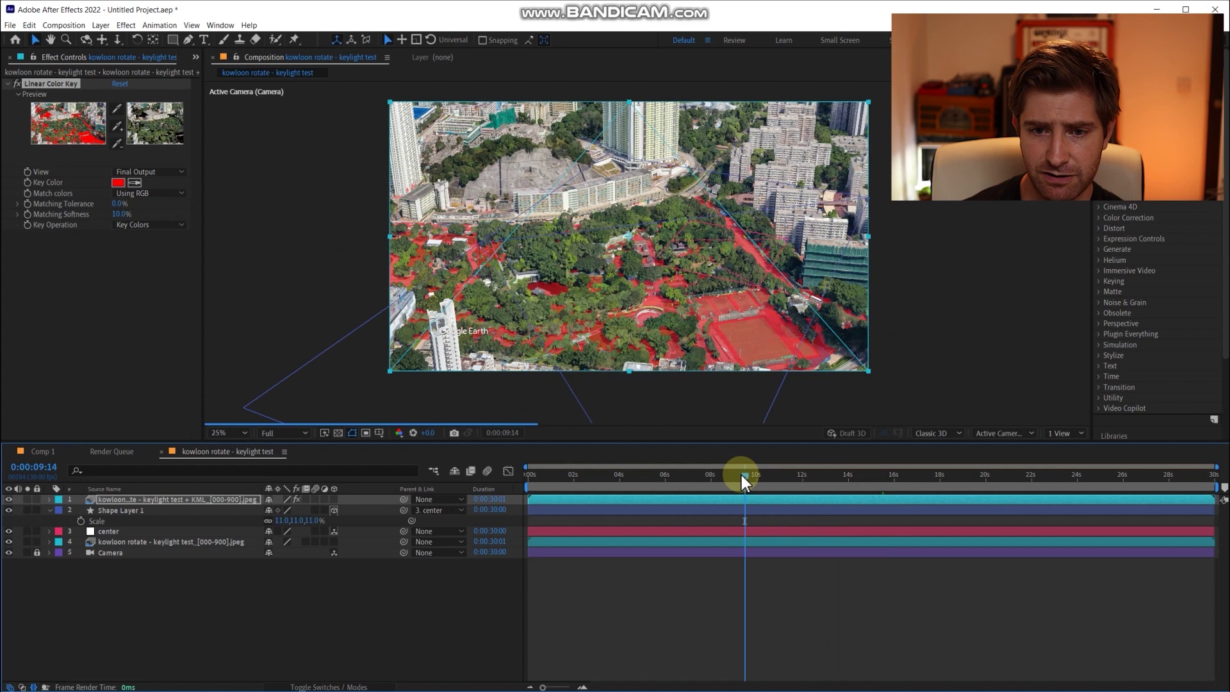
{"action": "key", "text": "space"}
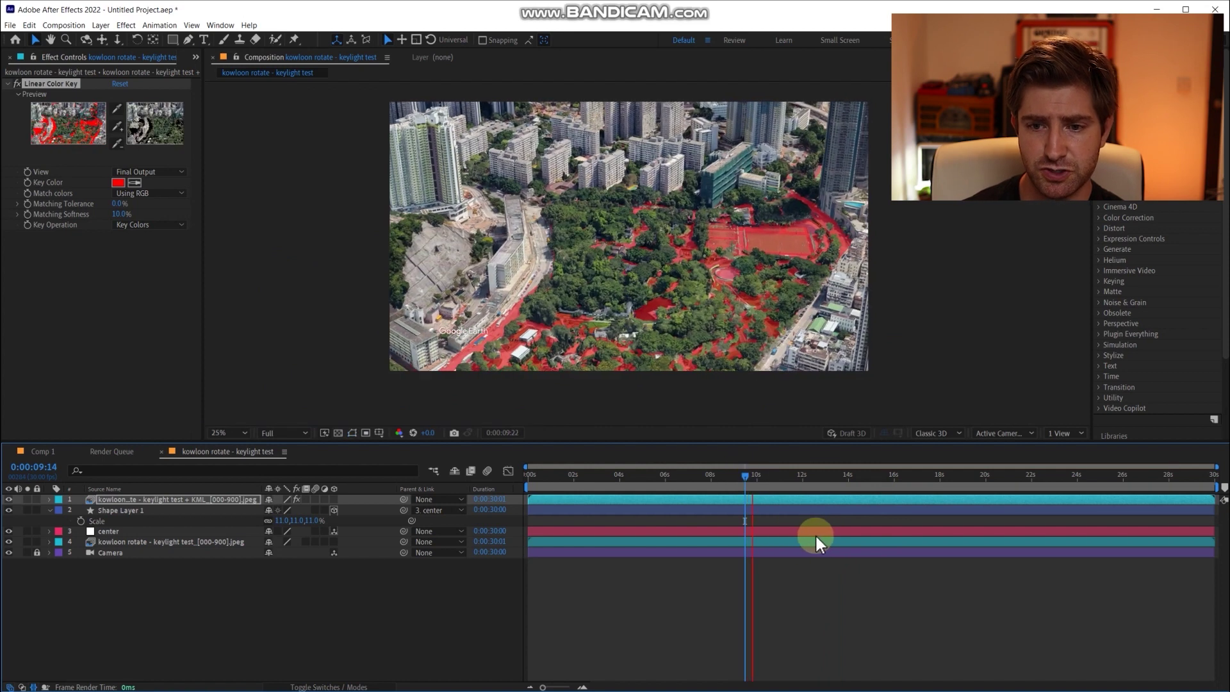